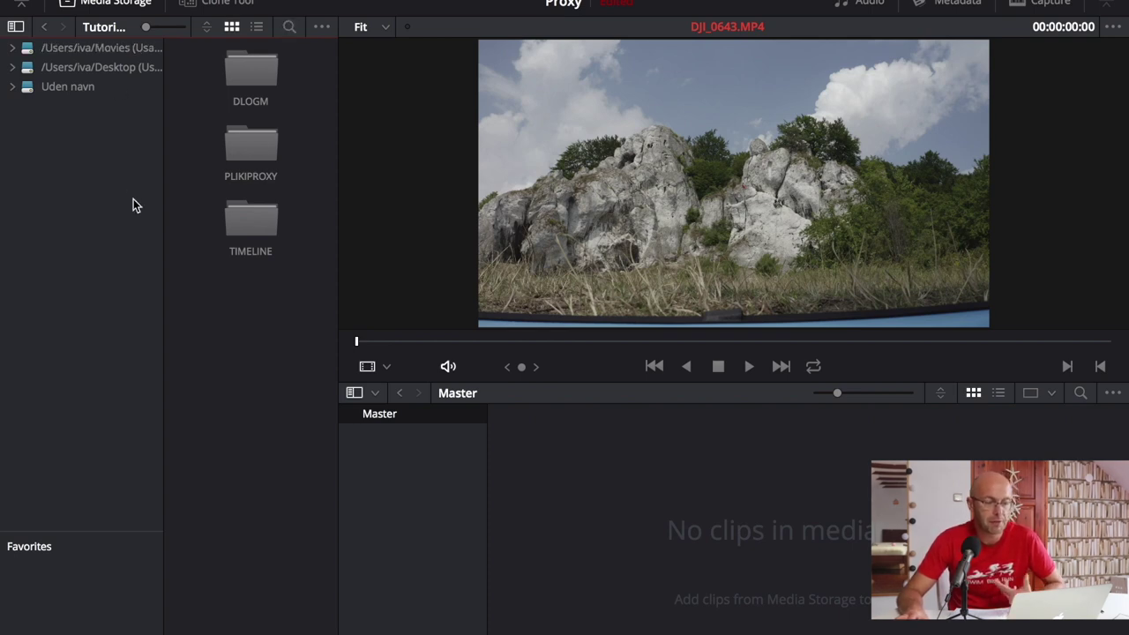
- Check the empty PLIKIPROXY and TIMELINE folders, then list DJI_0643, DJI_0644 and DJI_0649 in DLOGM
{"action": "double_click", "coordinate": [254, 70]}
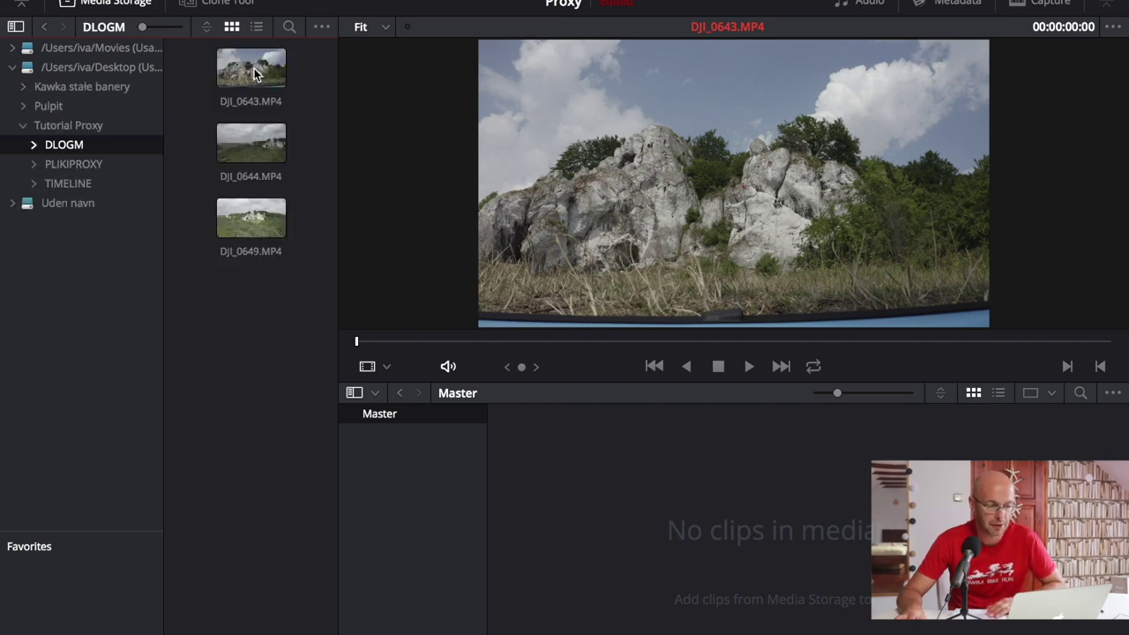
{"action": "double_click", "coordinate": [75, 167]}
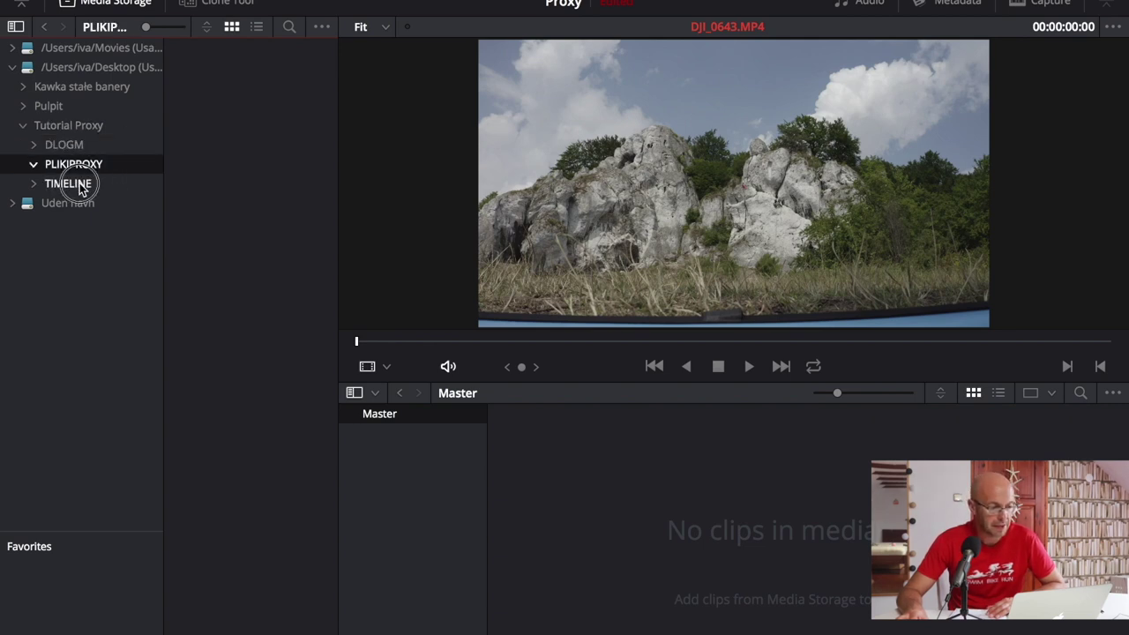
{"action": "double_click", "coordinate": [79, 184]}
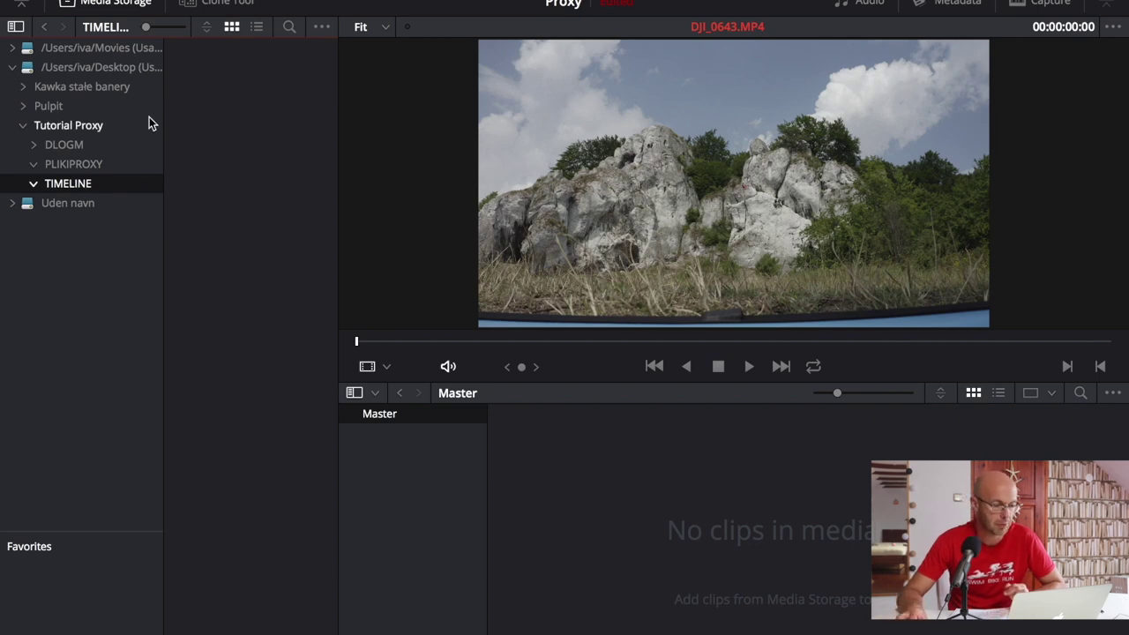
{"action": "double_click", "coordinate": [63, 146]}
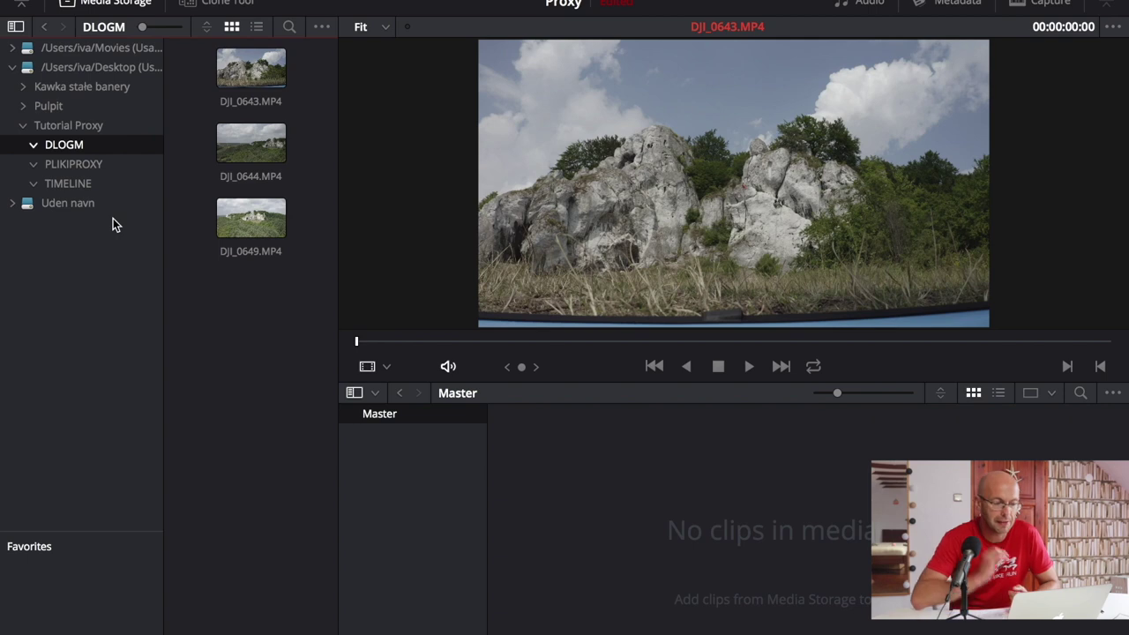
- Add a bin named DLOGM under Master in the media pool
{"action": "left_click", "coordinate": [387, 415]}
{"action": "right_click", "coordinate": [384, 420]}
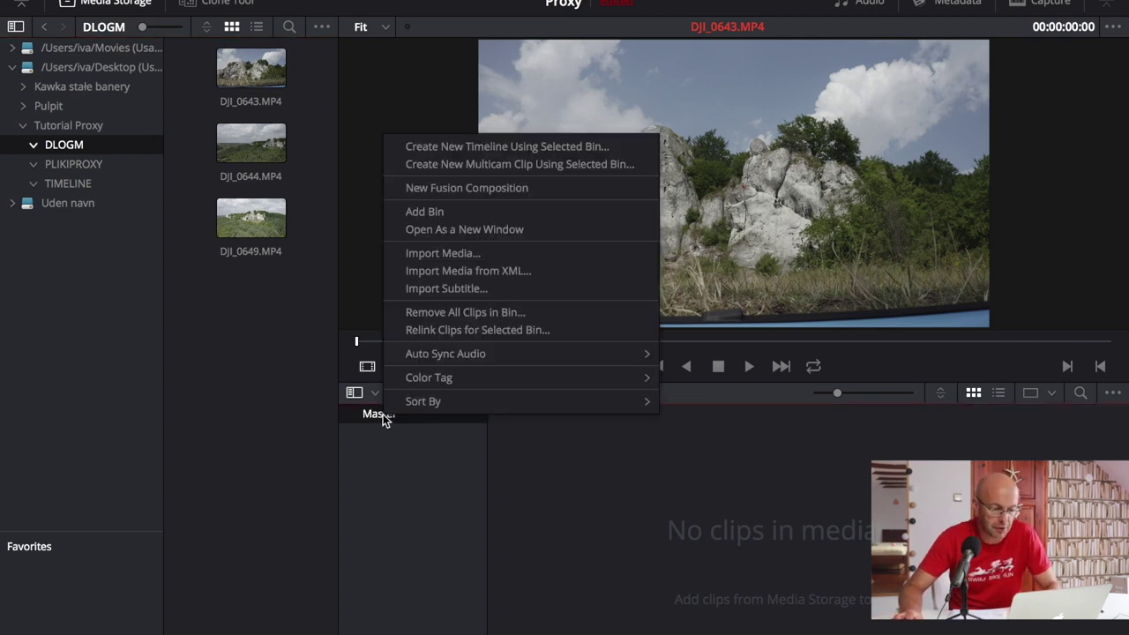
{"action": "left_click", "coordinate": [437, 212]}
{"action": "type", "text": "DLOGM"}
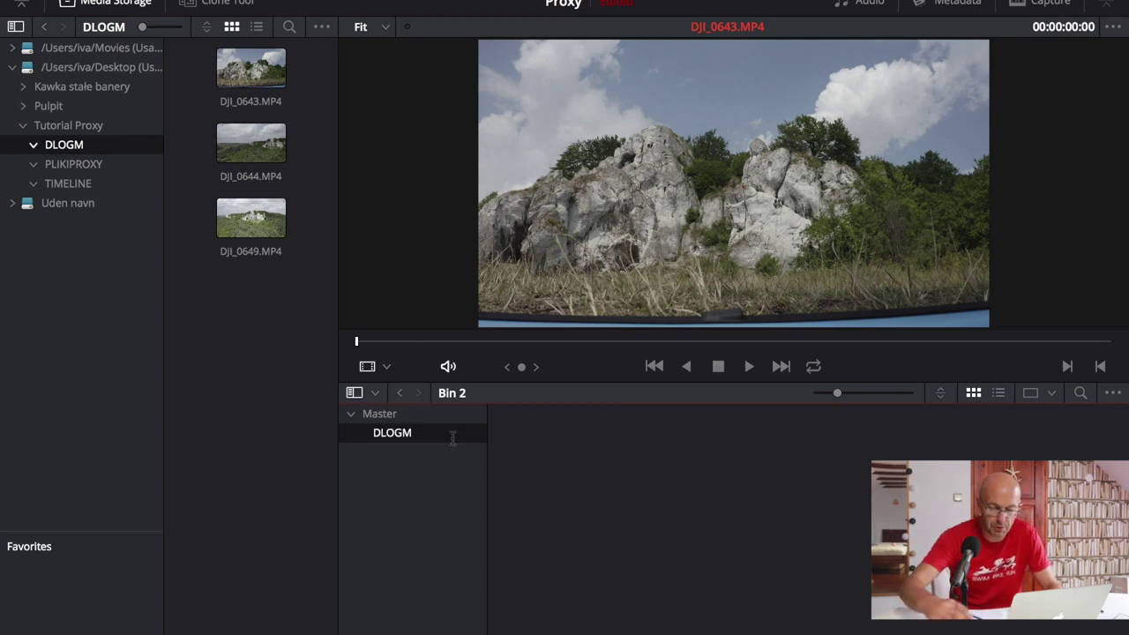
{"action": "key", "text": "Return"}
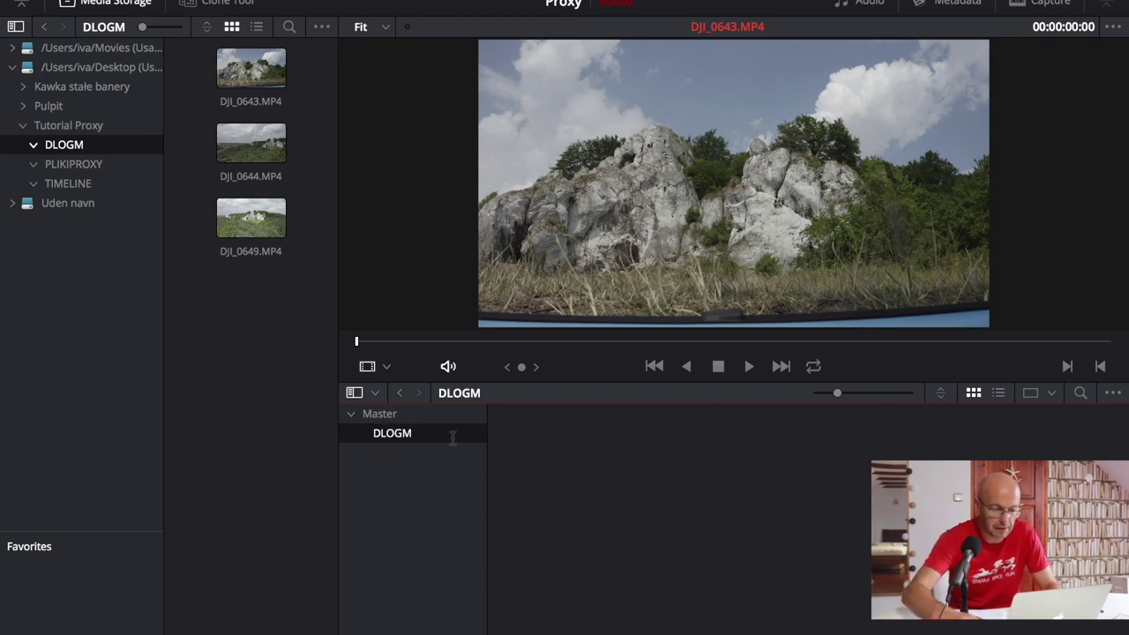
- Add a second bin under Master named PLIKIPROXY
{"action": "right_click", "coordinate": [387, 421]}
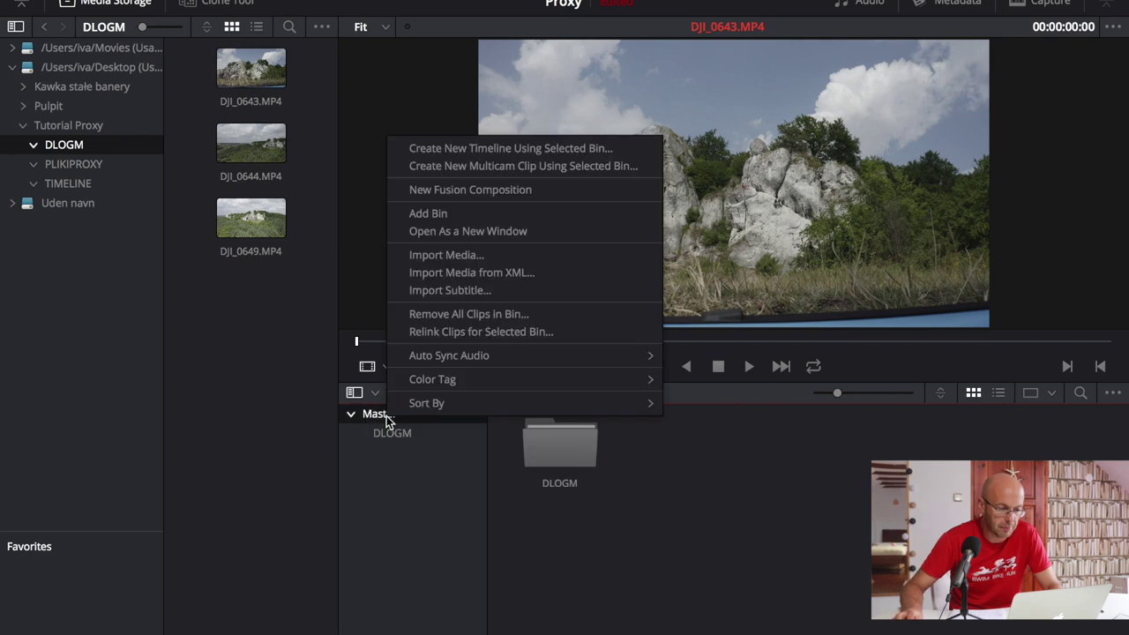
{"action": "left_click", "coordinate": [455, 217]}
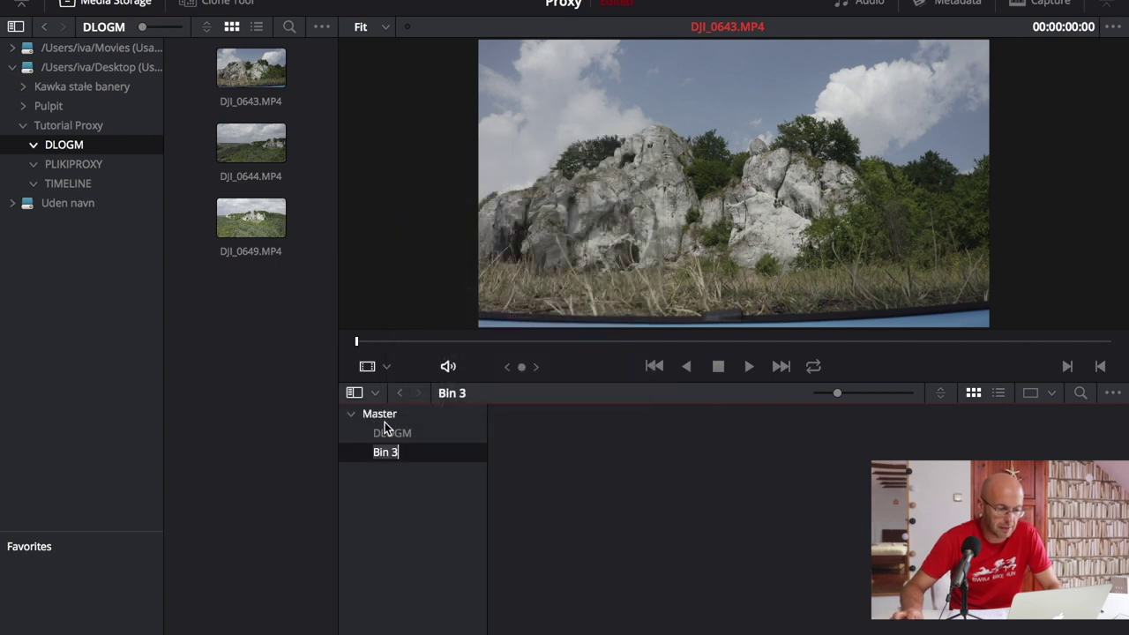
{"action": "key", "text": "BackSpace"}
{"action": "key", "text": "BackSpace"}
{"action": "key", "text": "BackSpace"}
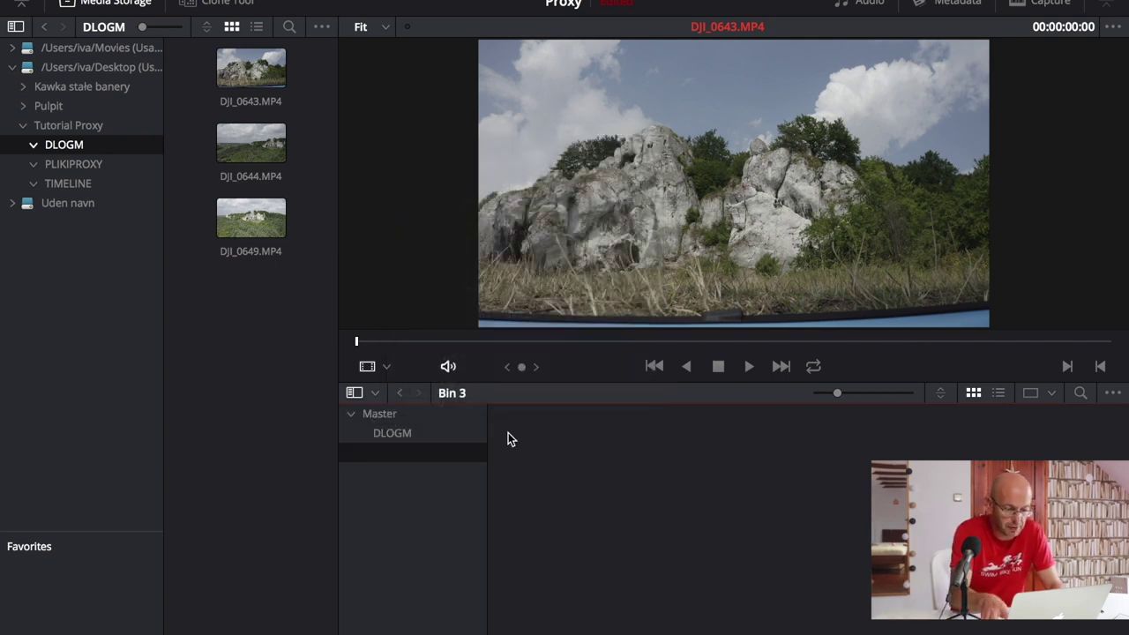
{"action": "type", "text": "PLIKIPROXY"}
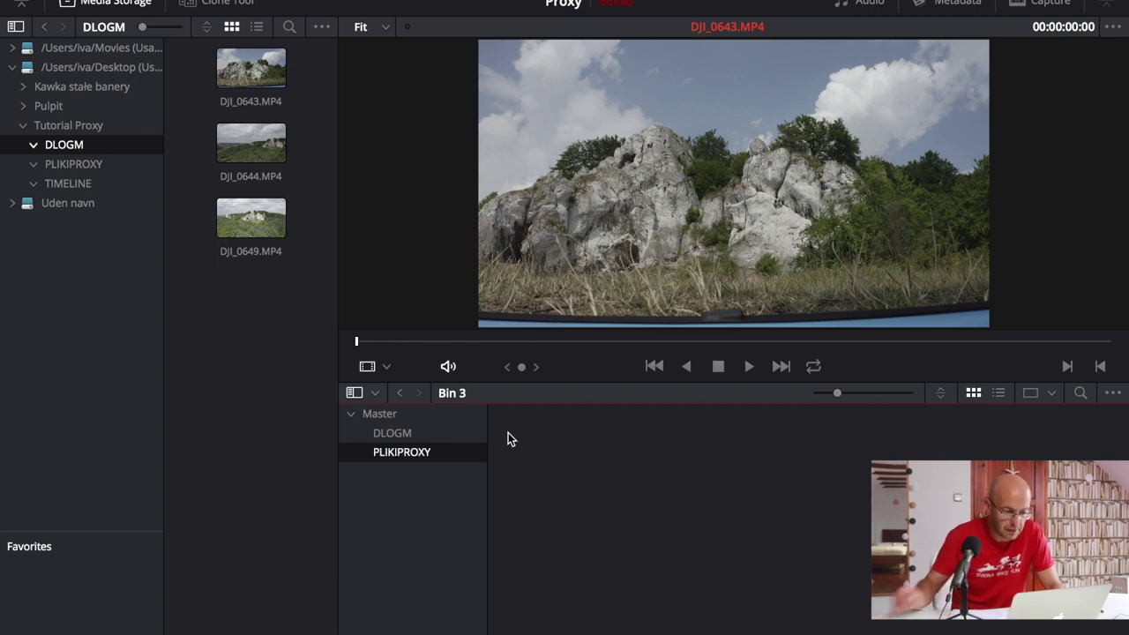
{"action": "left_click", "coordinate": [415, 505]}
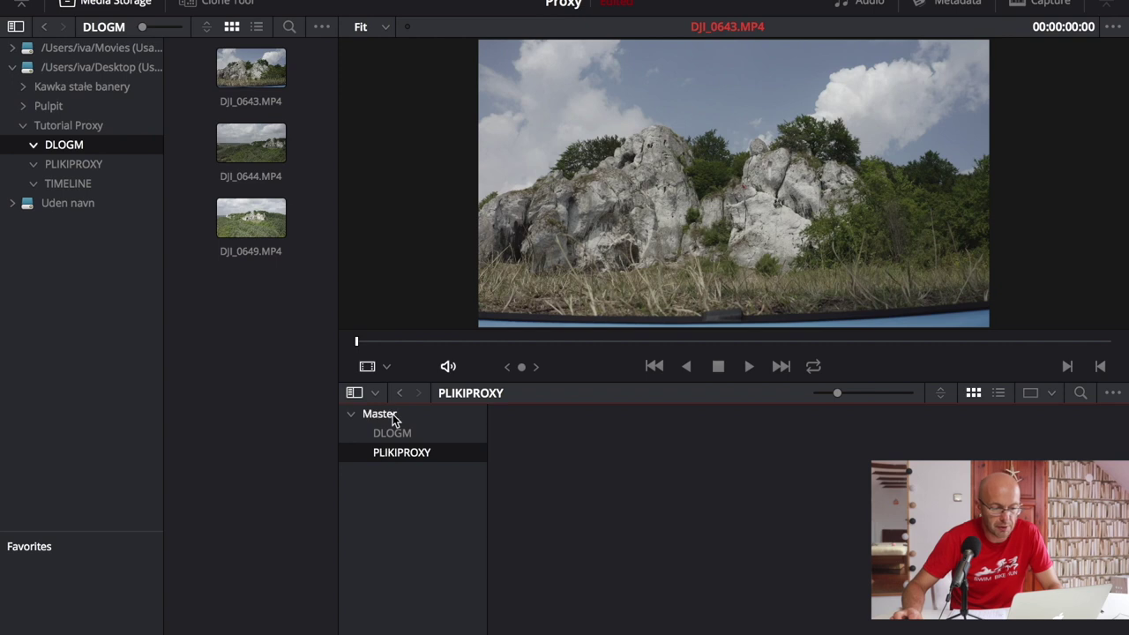
- Add a third bin under Master named TIMELINE
{"action": "left_click", "coordinate": [391, 419]}
{"action": "right_click", "coordinate": [395, 421]}
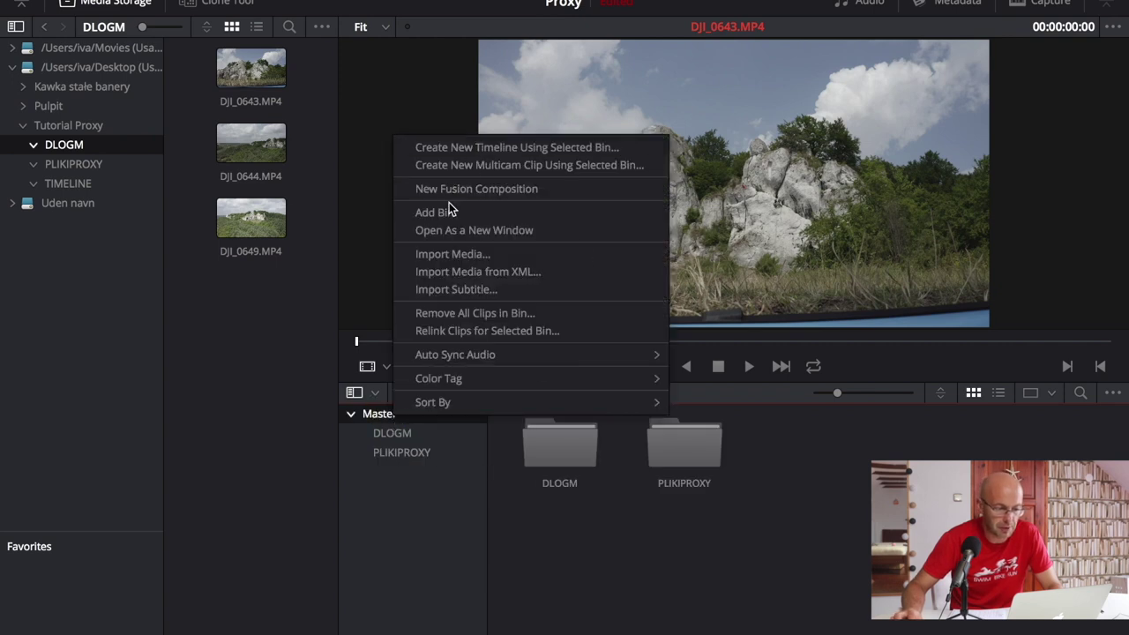
{"action": "left_click", "coordinate": [454, 213]}
{"action": "key", "text": "BackSpace"}
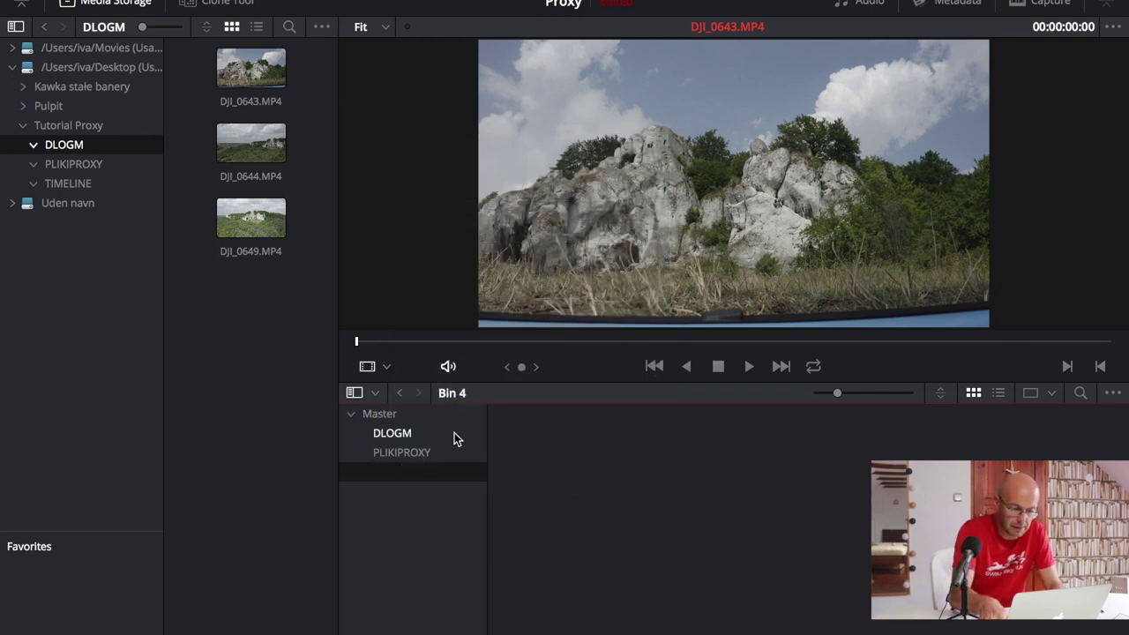
{"action": "type", "text": "TIMELINE"}
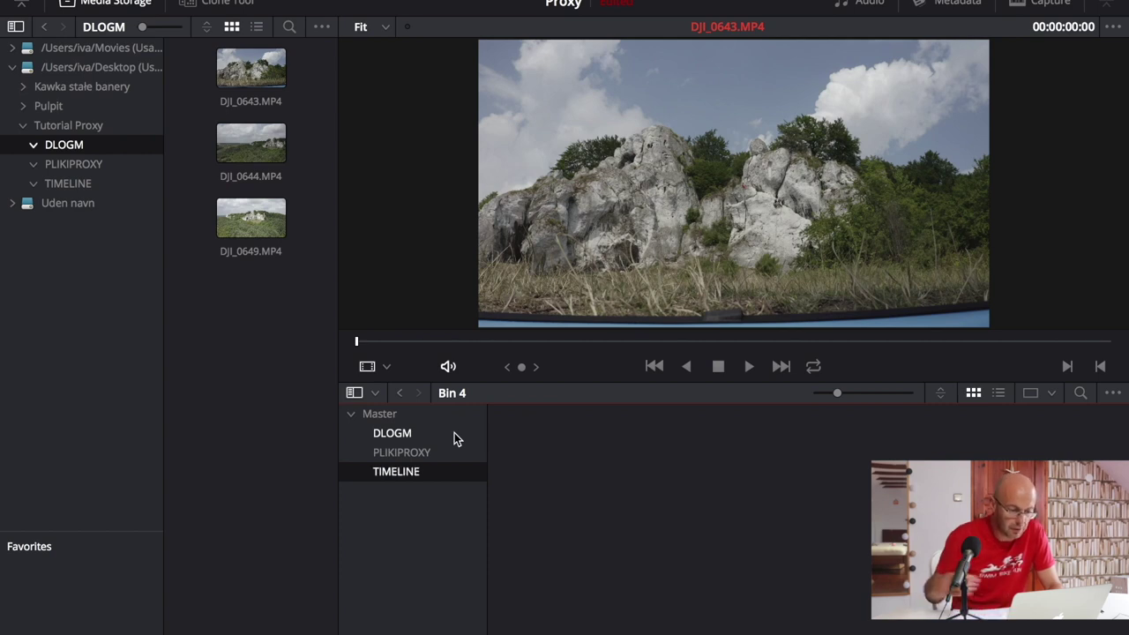
- Import DJI_0643, DJI_0644 and DJI_0649 from the DLOGM storage folder into the DLOGM bin
{"action": "left_click", "coordinate": [455, 432]}
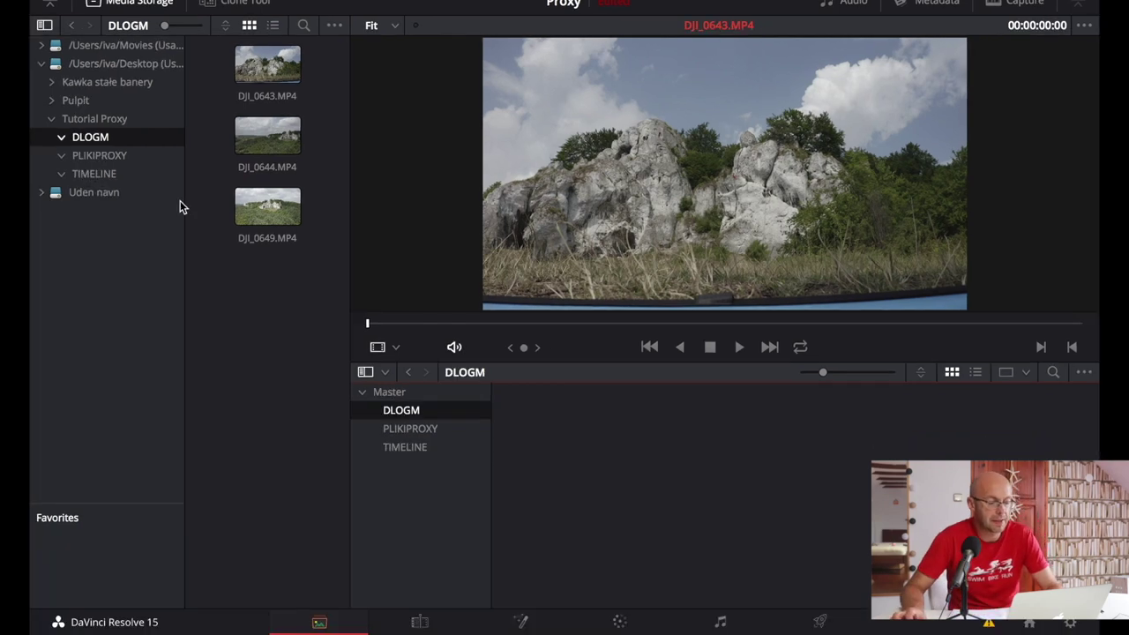
{"action": "left_click", "coordinate": [42, 70]}
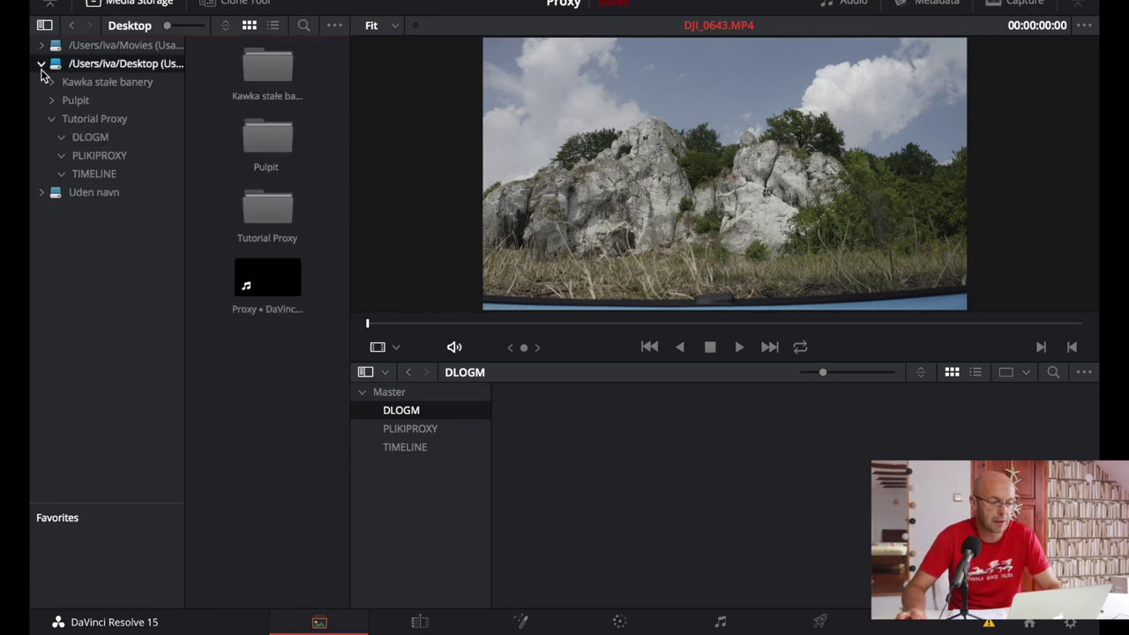
{"action": "left_click", "coordinate": [95, 140]}
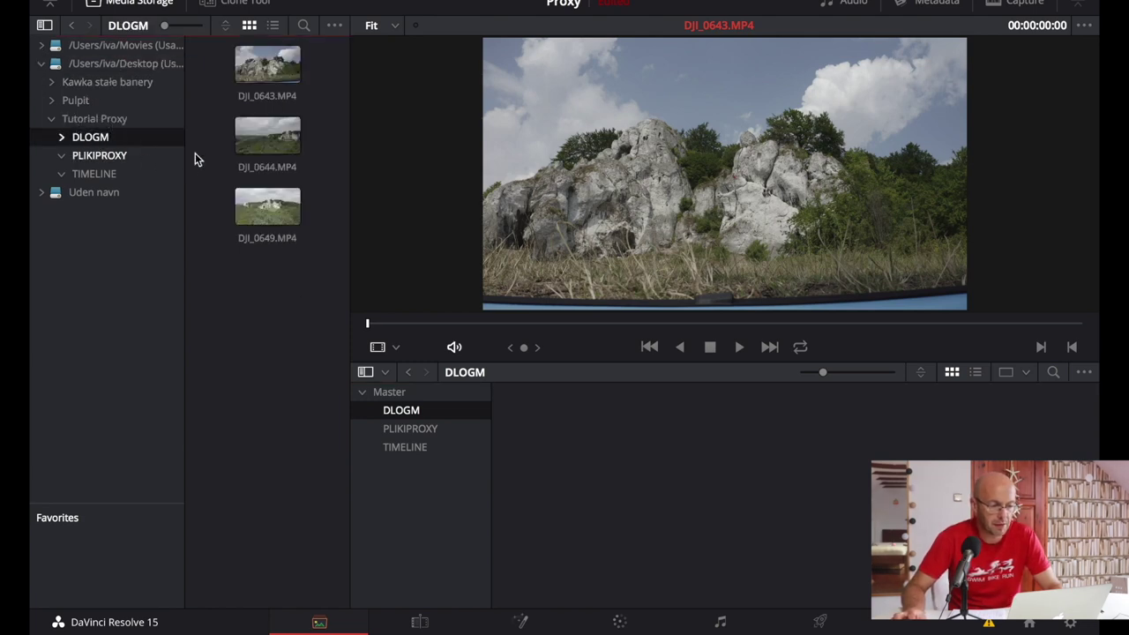
{"action": "left_click_drag", "start_coordinate": [285, 265], "coordinate": [238, 124]}
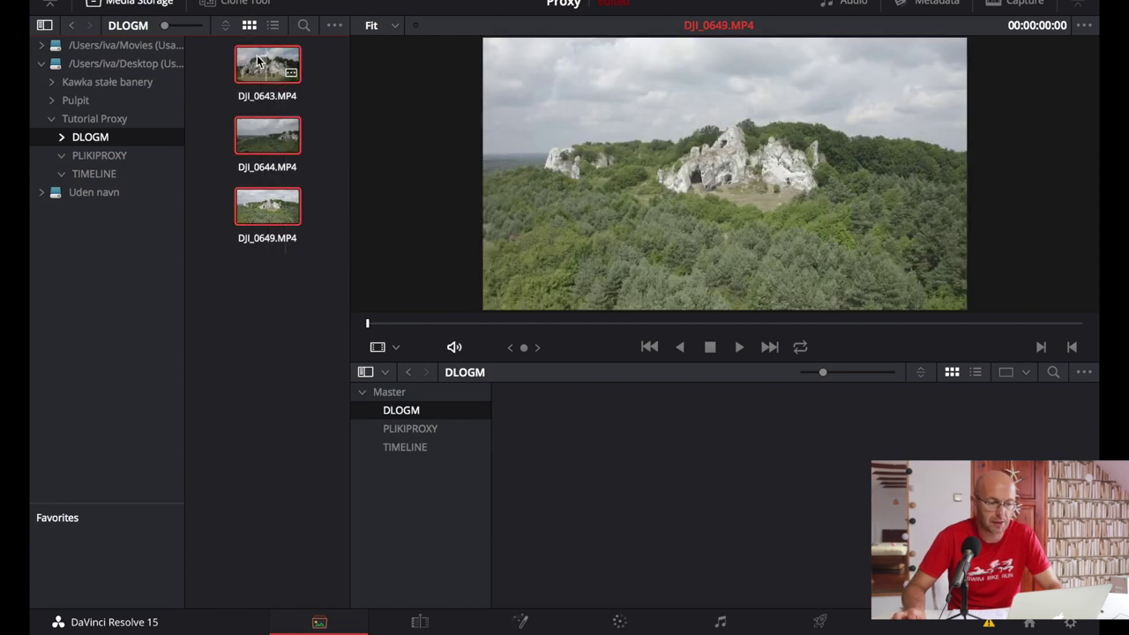
{"action": "mouse_move", "coordinate": [257, 60]}
{"action": "left_mouse_down"}
{"action": "mouse_move", "coordinate": [372, 293]}
{"action": "mouse_move", "coordinate": [402, 408]}
{"action": "left_mouse_up"}
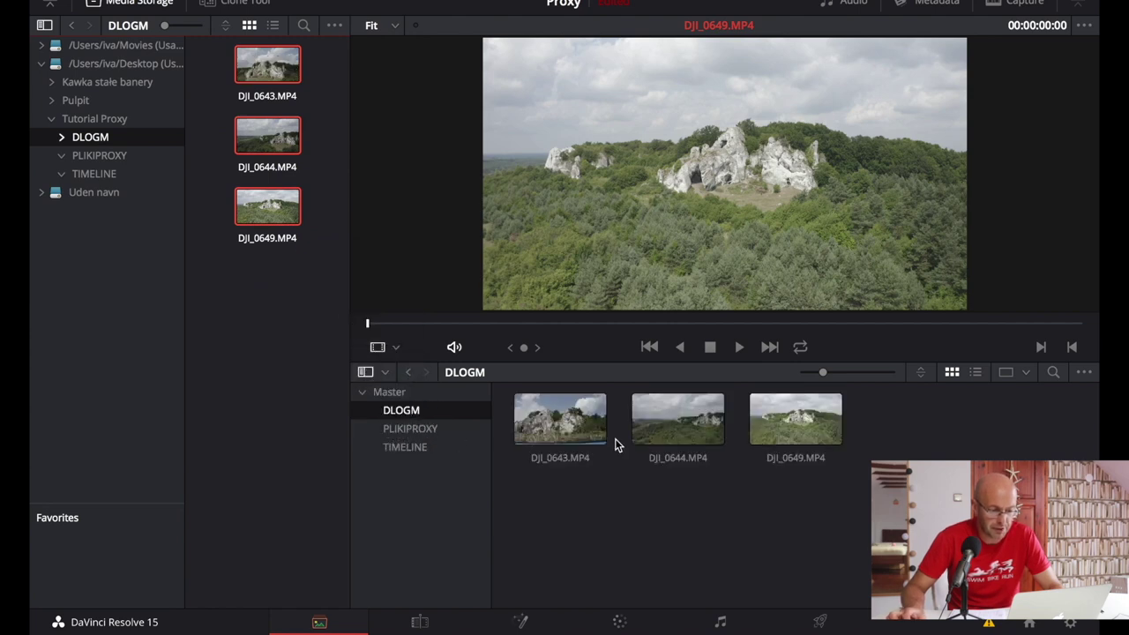
- Preview DJI_0643.MP4 from the DLOGM bin, then select all three clips there
{"action": "left_click", "coordinate": [426, 413]}
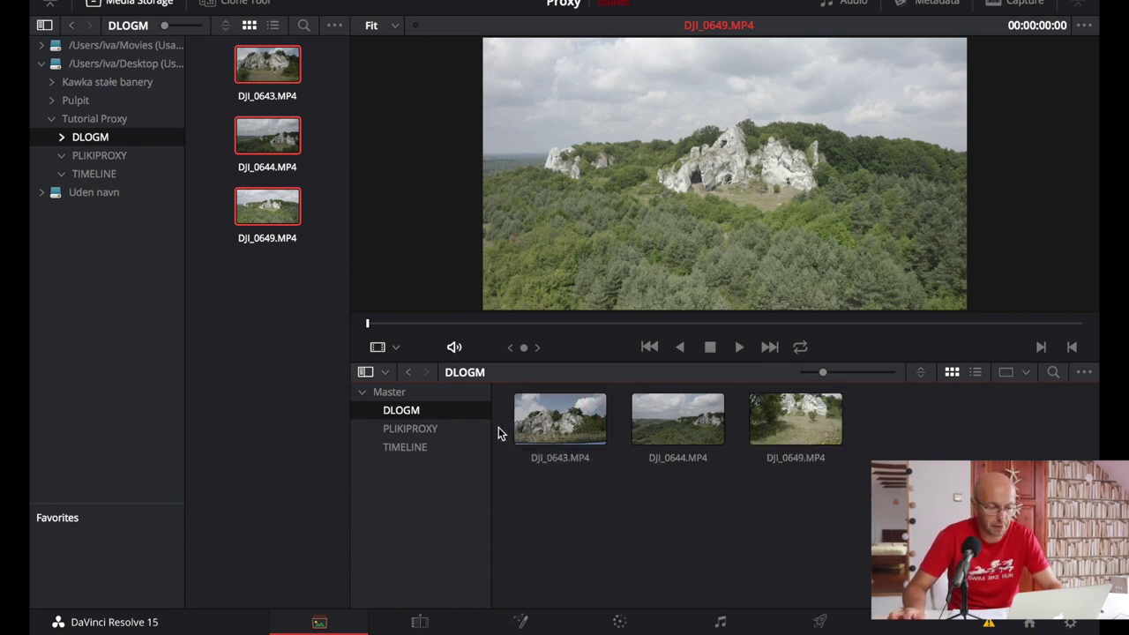
{"action": "left_click", "coordinate": [530, 428]}
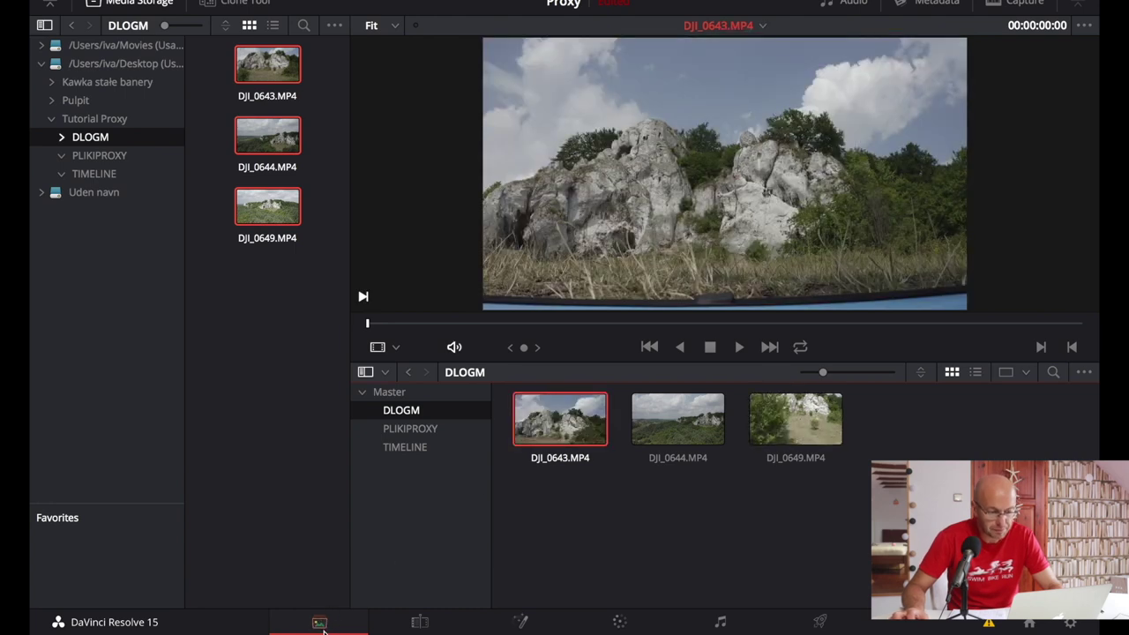
{"action": "left_click", "coordinate": [425, 623]}
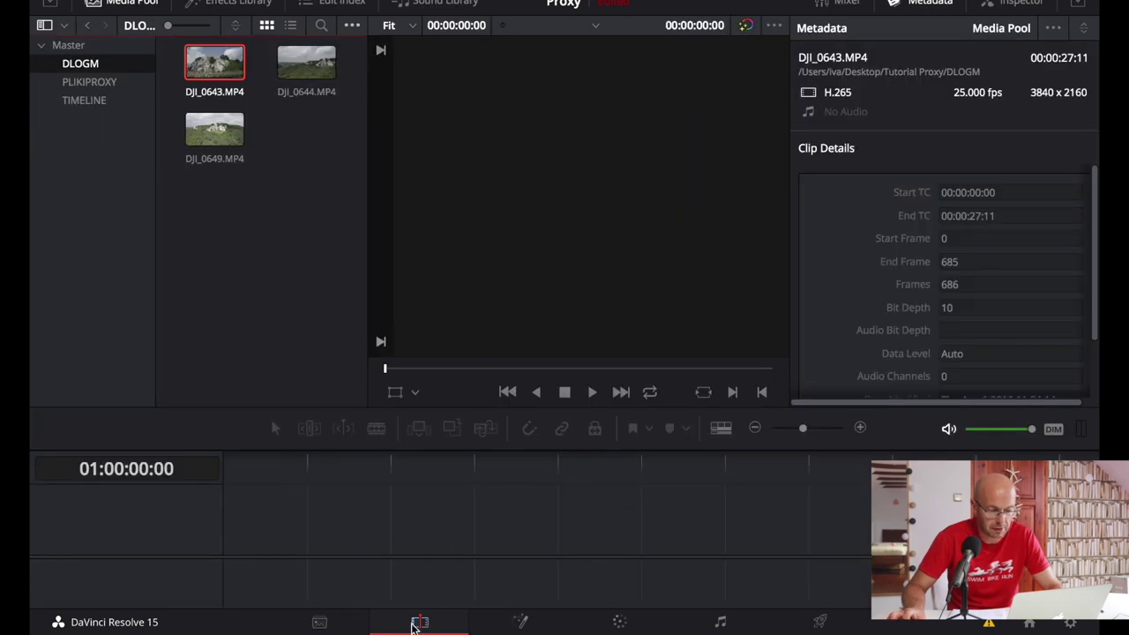
{"action": "left_click", "coordinate": [320, 624]}
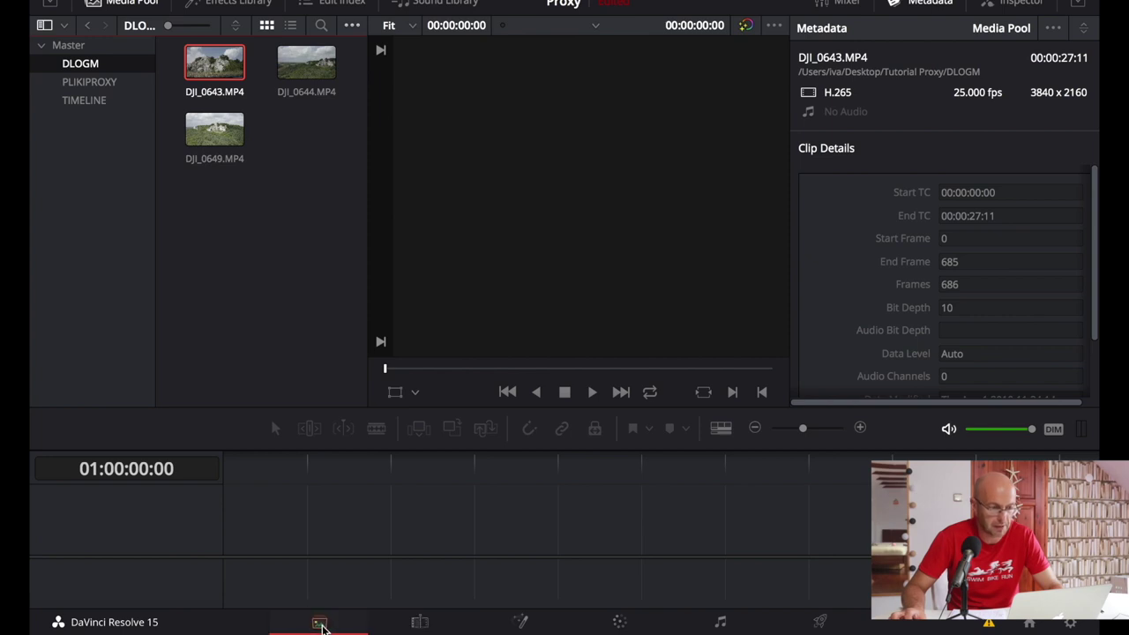
{"action": "left_click_drag", "start_coordinate": [861, 482], "coordinate": [533, 401]}
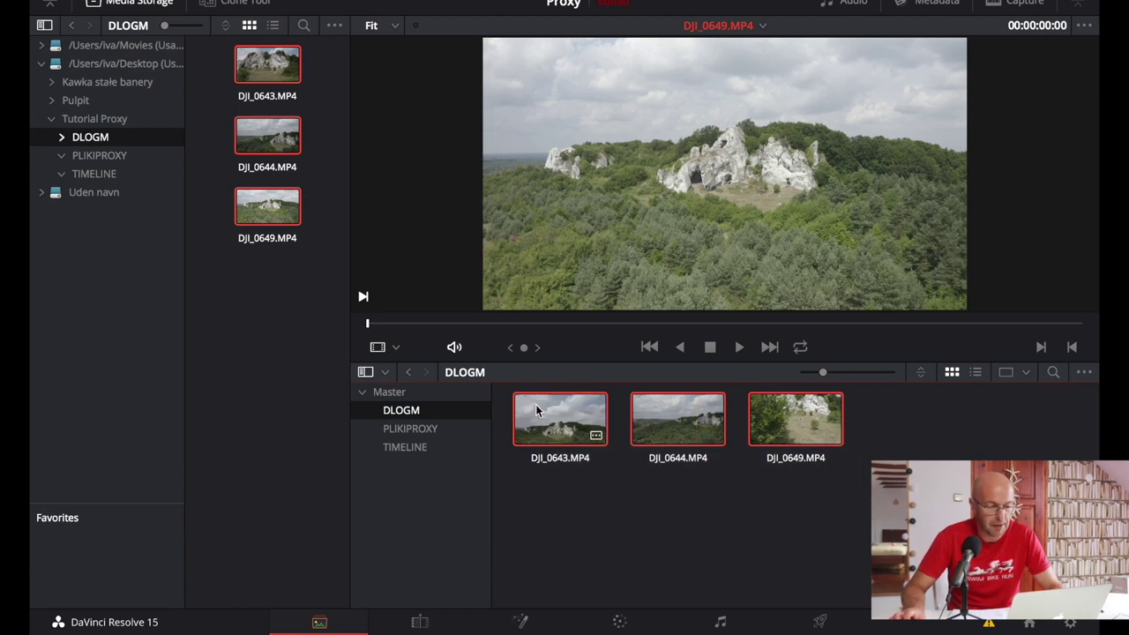
- Bring up Media Management's clip transcode settings from the File menu
{"action": "left_click", "coordinate": [189, 2]}
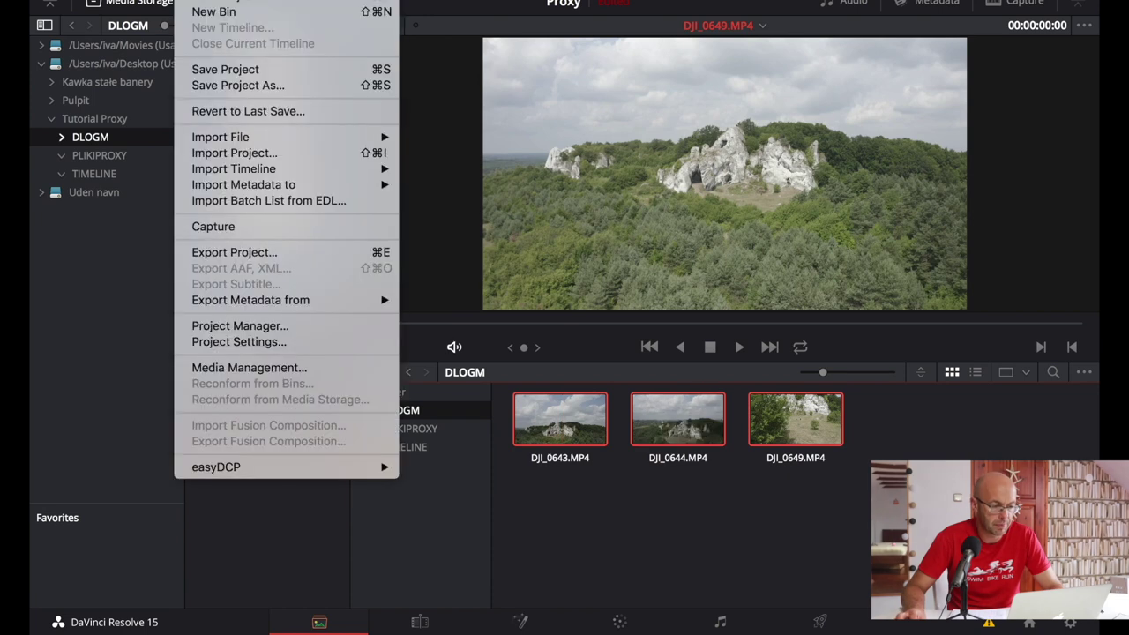
{"action": "left_click", "coordinate": [249, 367]}
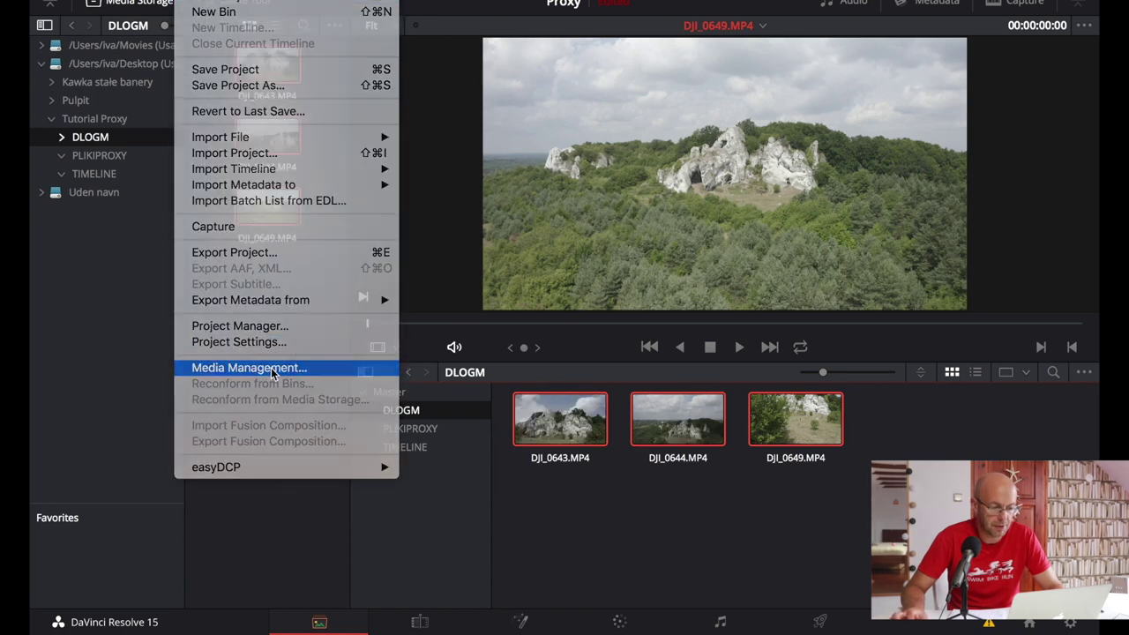
{"action": "scroll", "coordinate": [522, 276], "scroll_direction": "up", "scroll_amount": 2}
{"action": "scroll", "coordinate": [521, 276], "scroll_direction": "up", "scroll_amount": 2}
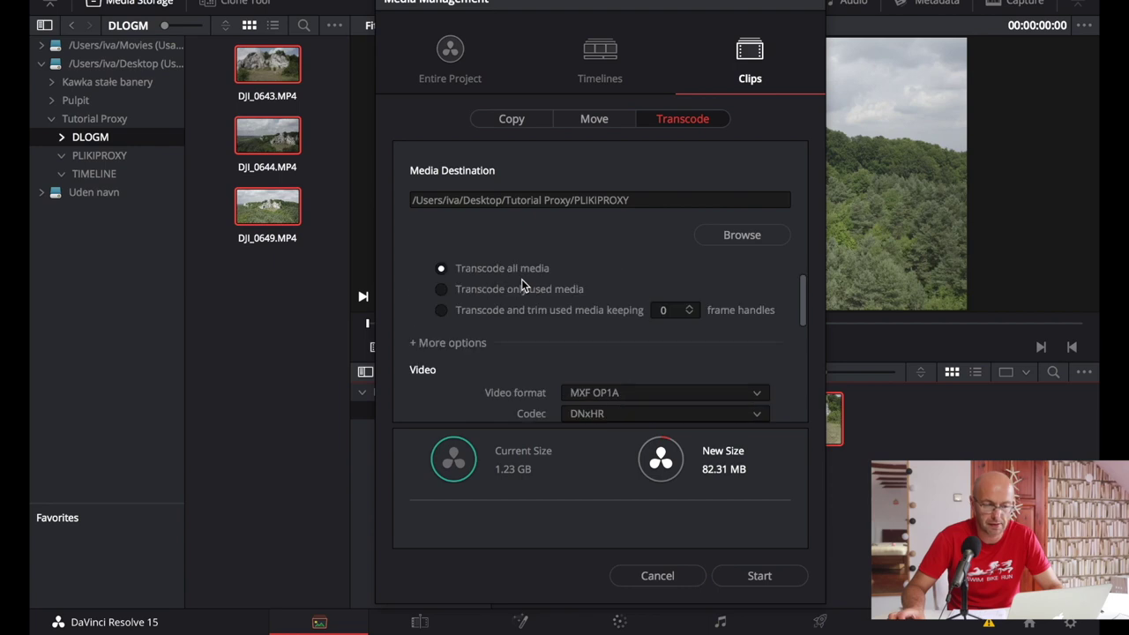
{"action": "scroll", "coordinate": [521, 279], "scroll_direction": "up", "scroll_amount": 1}
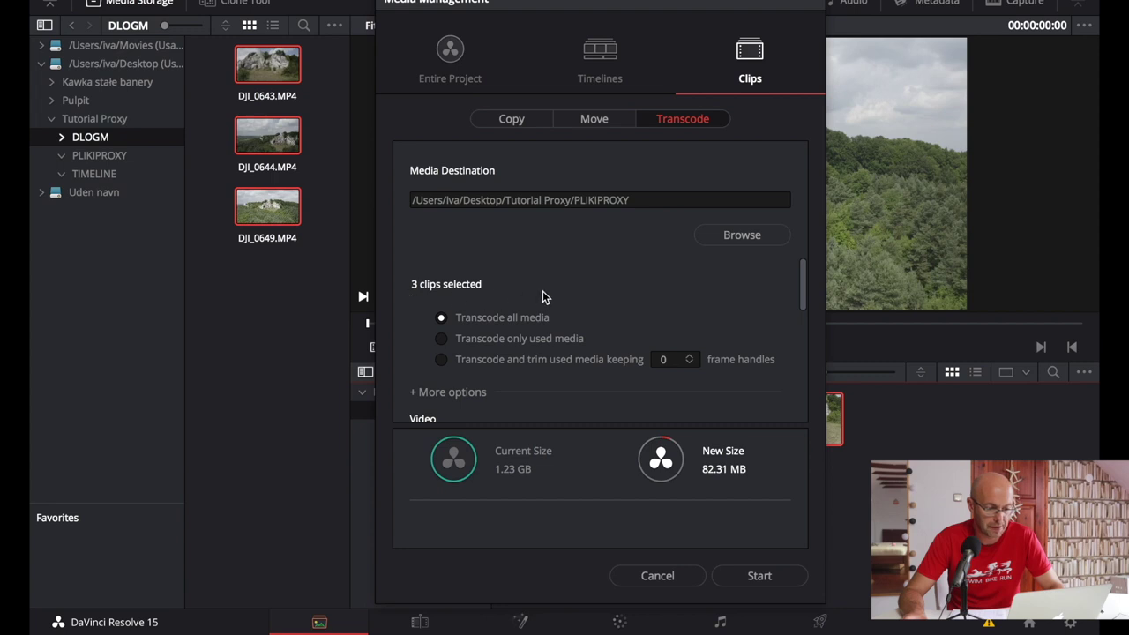
- Set transcode to MXF OP1A DNxHR LB at 720x486 into PLIKIPROXY and review audio settings
{"action": "scroll", "coordinate": [544, 294], "scroll_direction": "down", "scroll_amount": 1}
{"action": "scroll", "coordinate": [547, 294], "scroll_direction": "down", "scroll_amount": 1}
{"action": "scroll", "coordinate": [549, 296], "scroll_direction": "up", "scroll_amount": 1}
{"action": "scroll", "coordinate": [551, 294], "scroll_direction": "down", "scroll_amount": 1}
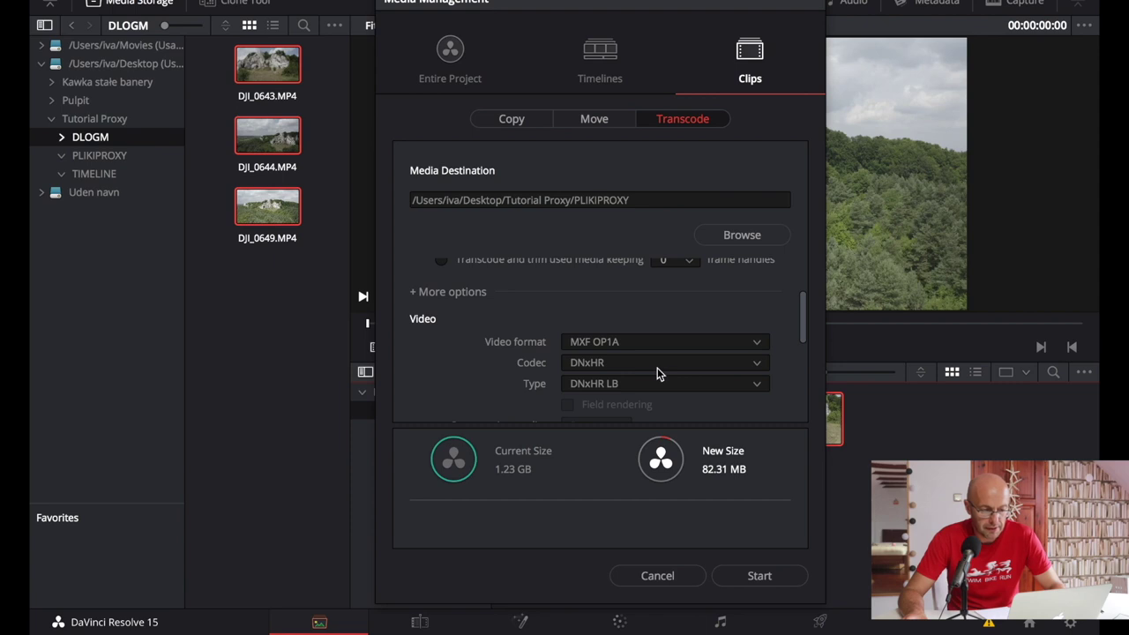
{"action": "scroll", "coordinate": [660, 371], "scroll_direction": "down", "scroll_amount": 2}
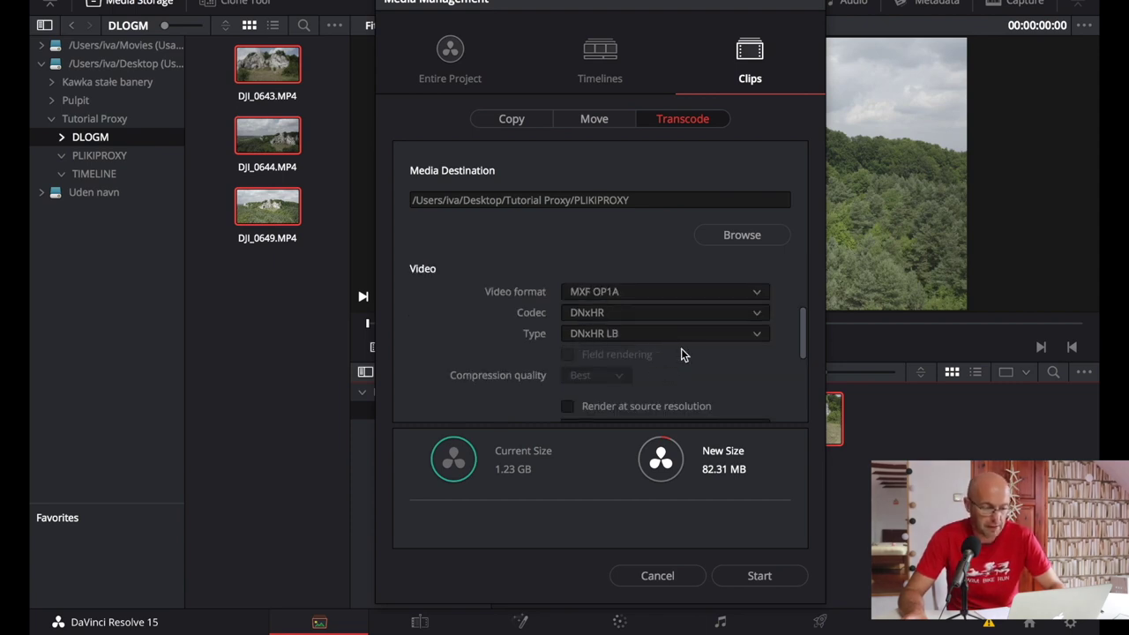
{"action": "scroll", "coordinate": [681, 354], "scroll_direction": "down", "scroll_amount": 1}
{"action": "scroll", "coordinate": [682, 355], "scroll_direction": "down", "scroll_amount": 1}
{"action": "scroll", "coordinate": [682, 354], "scroll_direction": "down", "scroll_amount": 1}
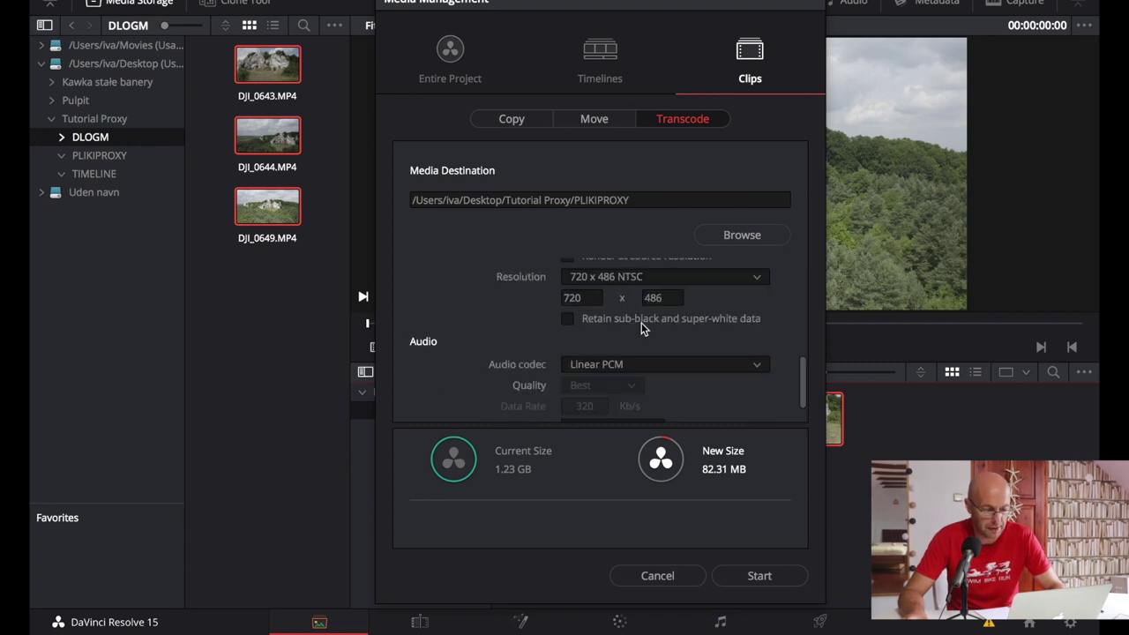
{"action": "scroll", "coordinate": [631, 298], "scroll_direction": "down", "scroll_amount": 1}
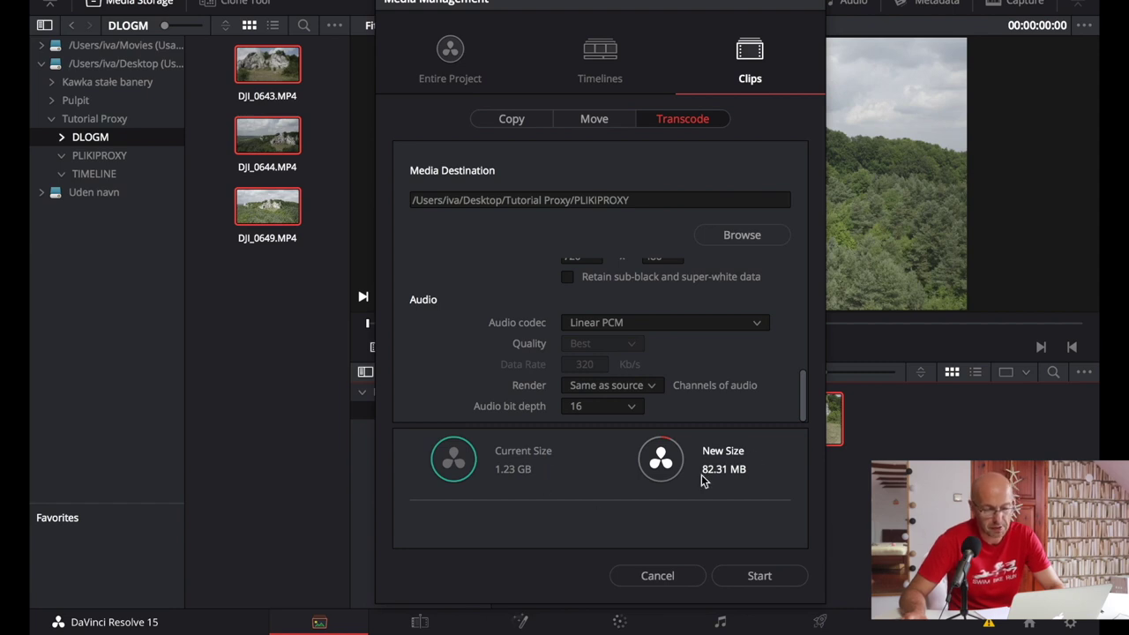
- Transcode the three clips into .mxf proxies and view them in the PLIKIPROXY folder
{"action": "left_click", "coordinate": [773, 576]}
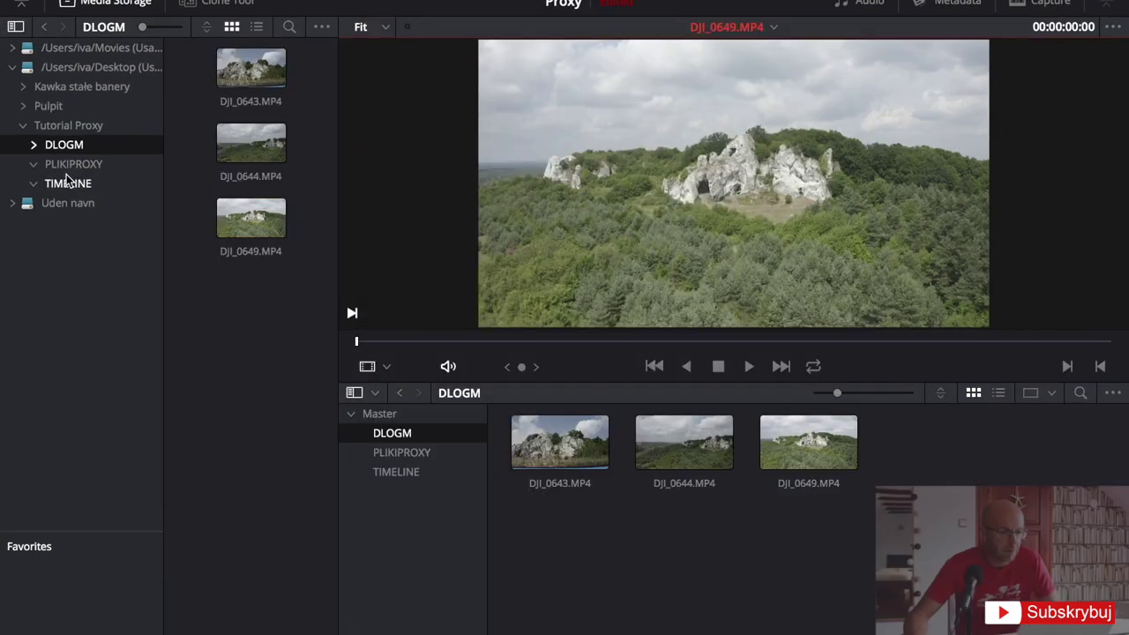
{"action": "left_click", "coordinate": [68, 165]}
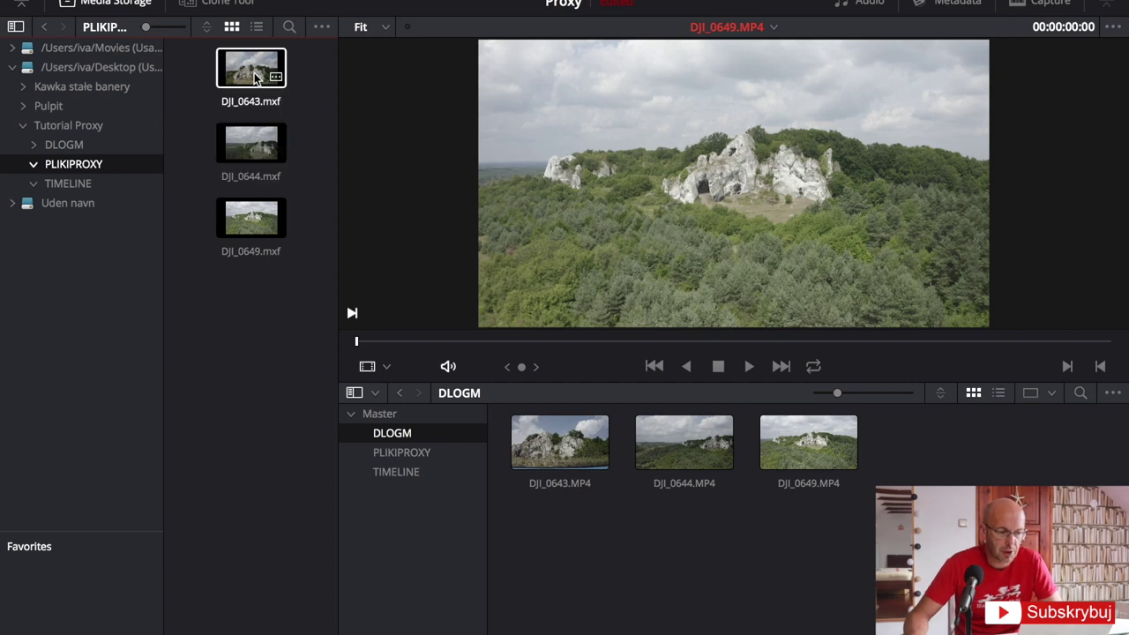
- Import DJI_0643.mxf, DJI_0644.mxf and DJI_0649.mxf into the PLIKIPROXY bin
{"action": "left_click_drag", "start_coordinate": [282, 270], "coordinate": [253, 72]}
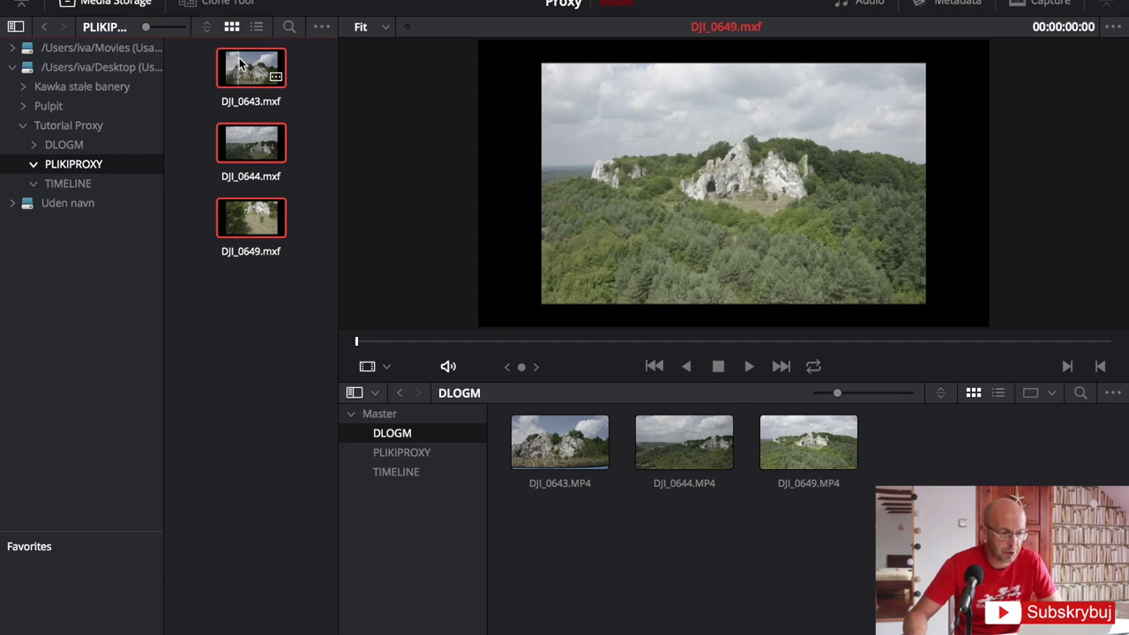
{"action": "left_click_drag", "start_coordinate": [240, 66], "coordinate": [406, 454]}
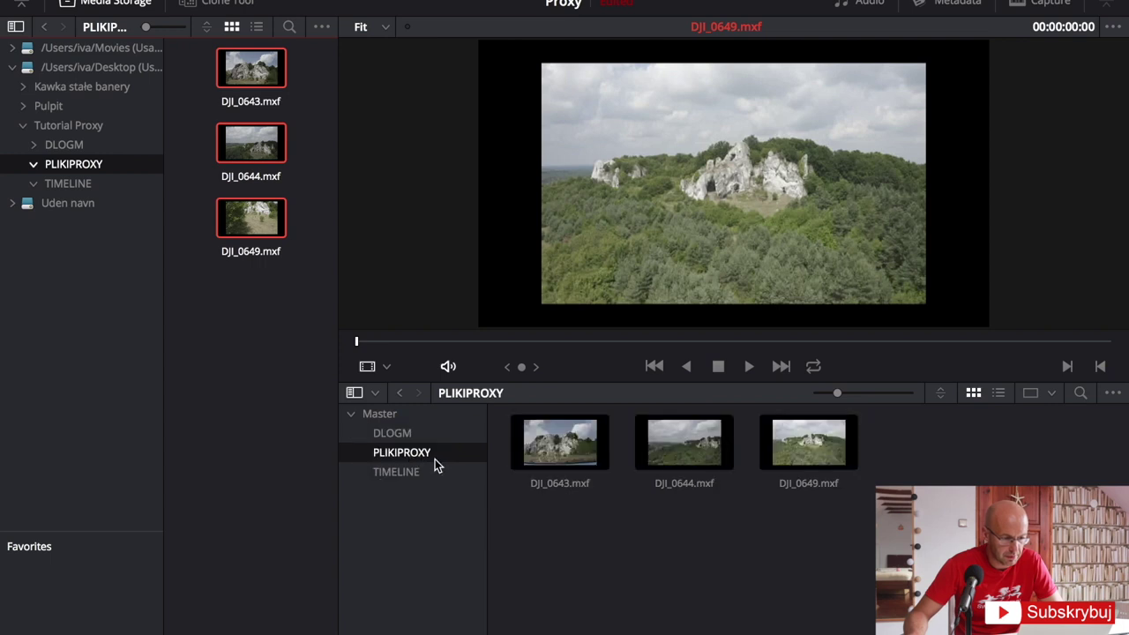
{"action": "double_click", "coordinate": [415, 453]}
- Compare the PLIKIPROXY and DLOGM bins, then select the three original .MP4 clips
{"action": "left_click", "coordinate": [407, 434]}
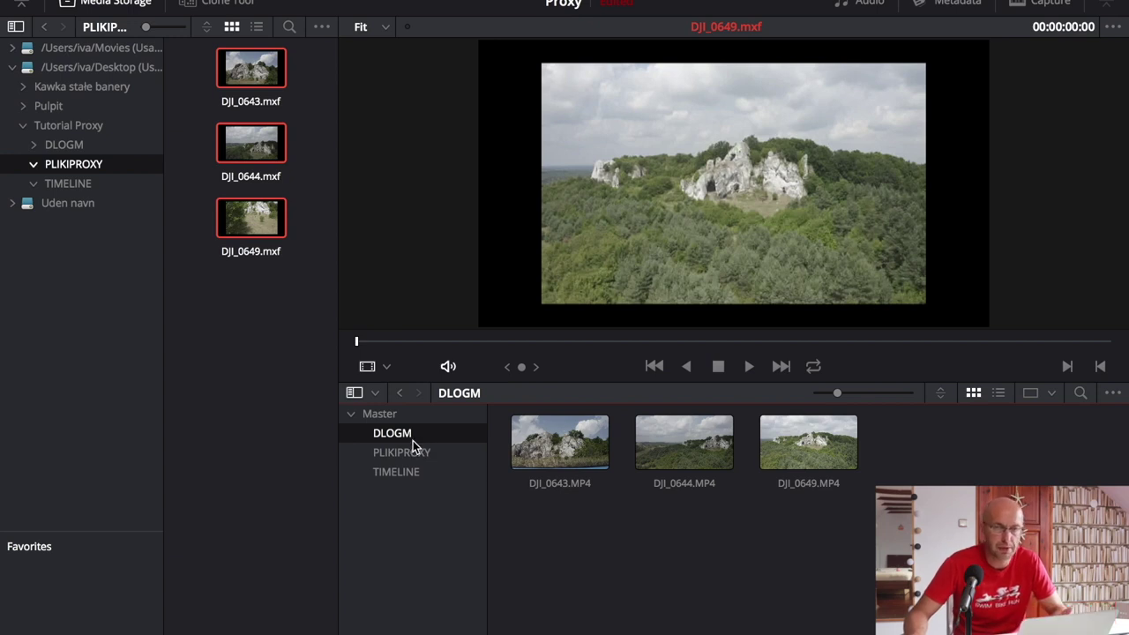
{"action": "left_click", "coordinate": [422, 453]}
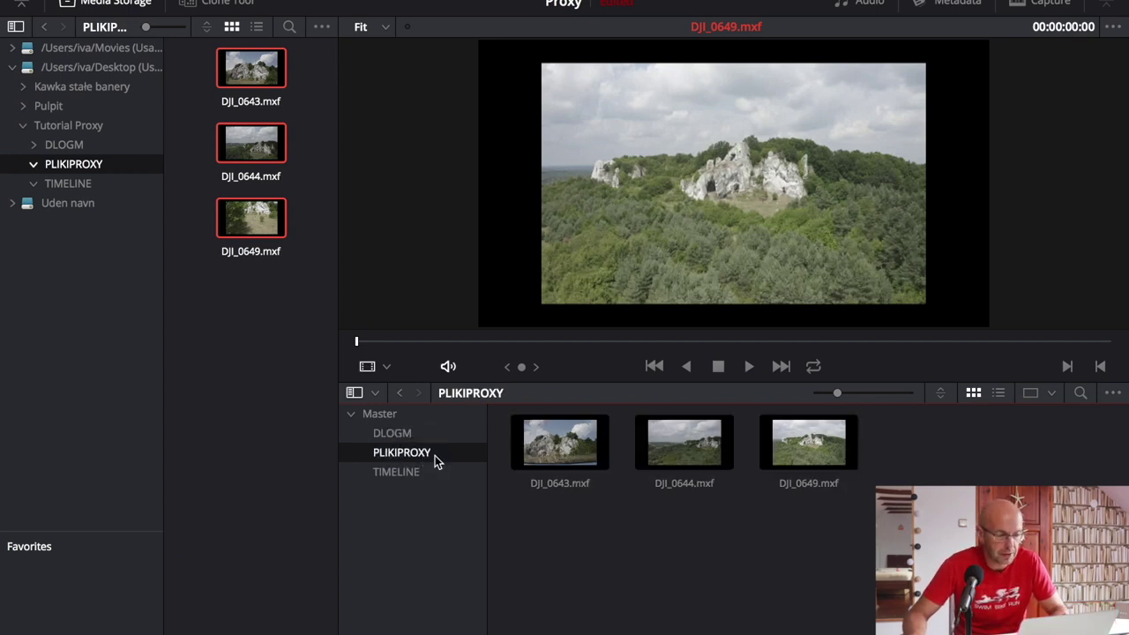
{"action": "left_click", "coordinate": [406, 432]}
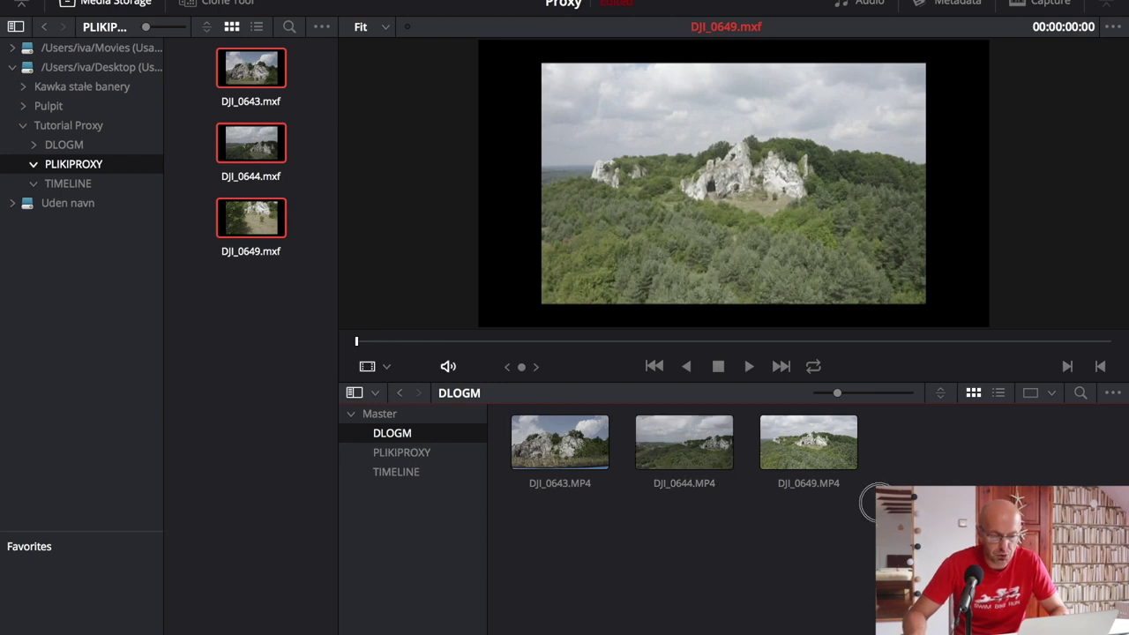
{"action": "left_click", "coordinate": [817, 443]}
{"action": "left_click_drag", "start_coordinate": [817, 443], "coordinate": [570, 481]}
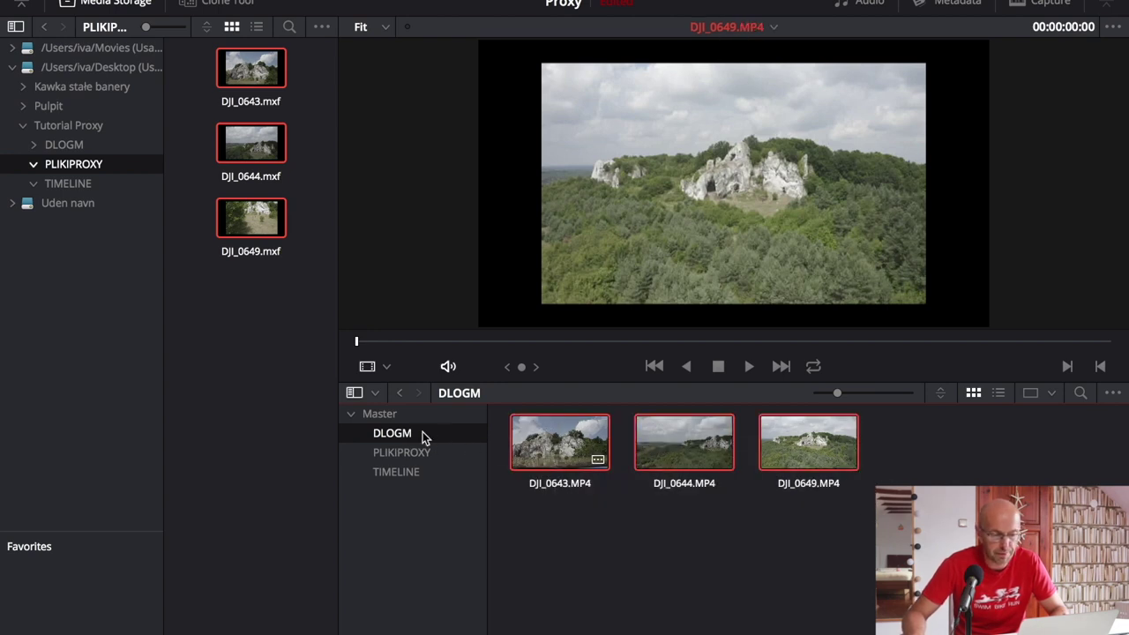
- Create a timeline named 'Timeline' from the three selected .MP4 clips
{"action": "right_click", "coordinate": [663, 448]}
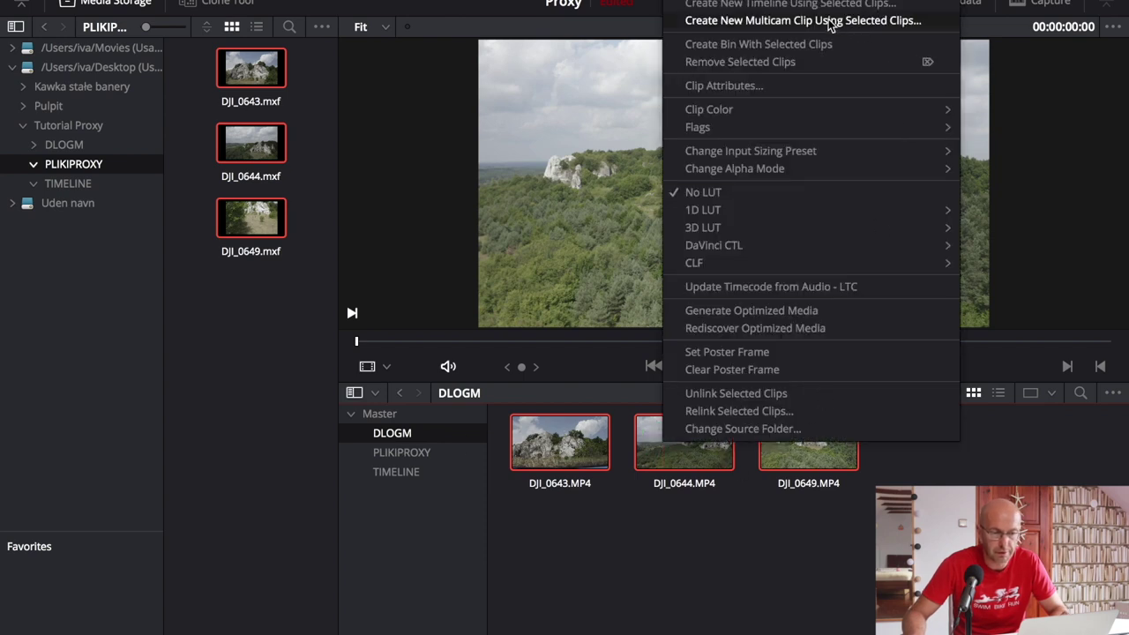
{"action": "left_click", "coordinate": [777, 6]}
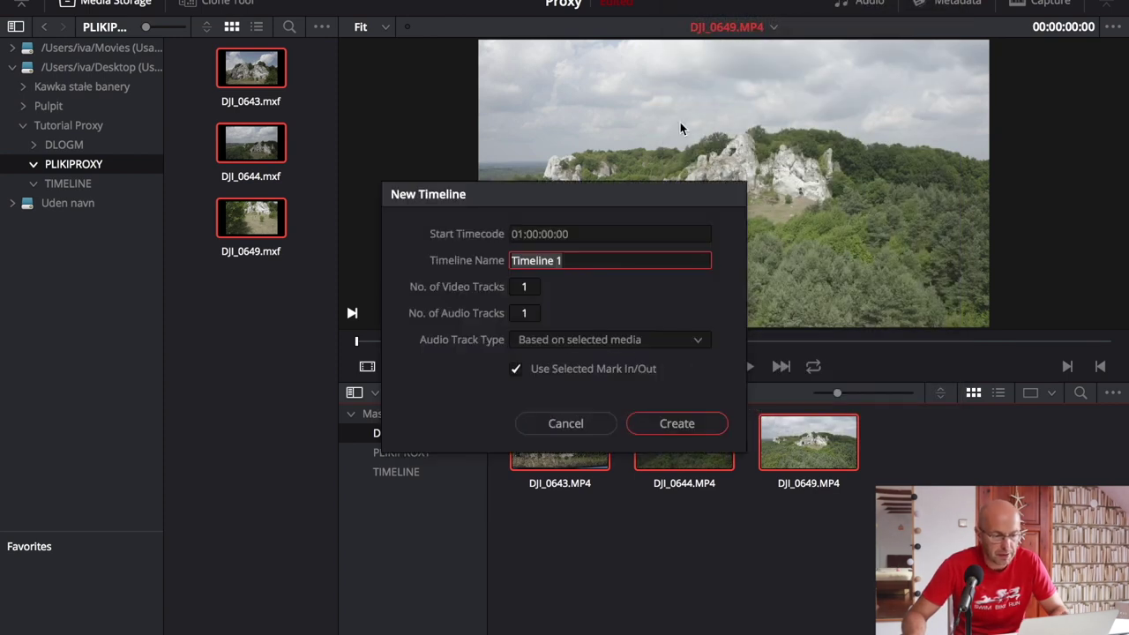
{"action": "left_click", "coordinate": [575, 259]}
{"action": "key", "text": "BackSpace"}
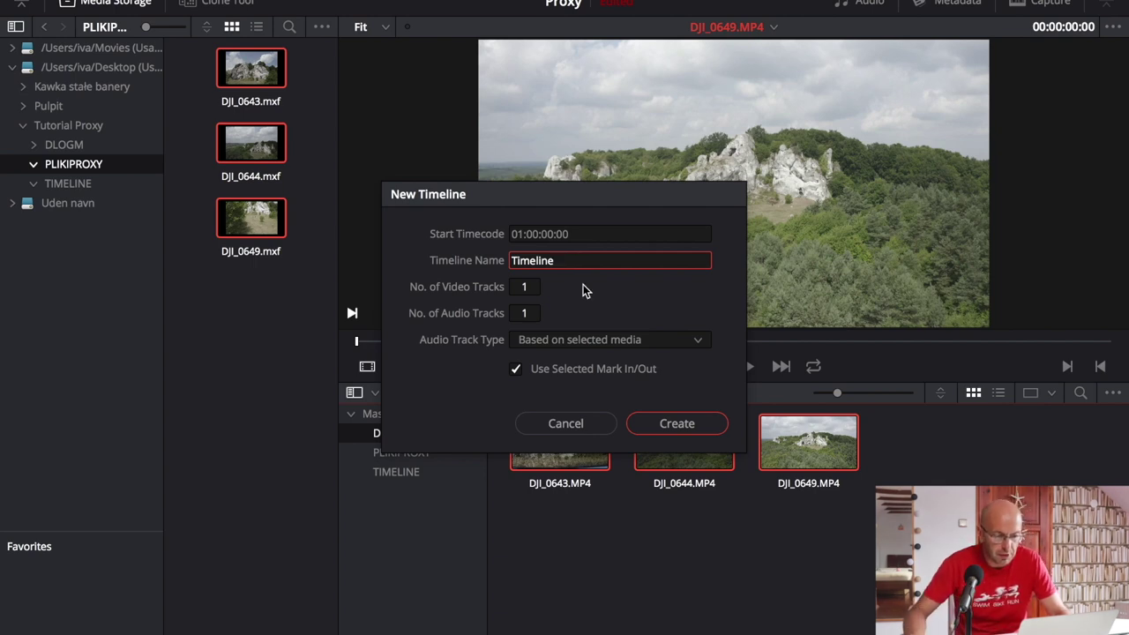
{"action": "left_click", "coordinate": [715, 431]}
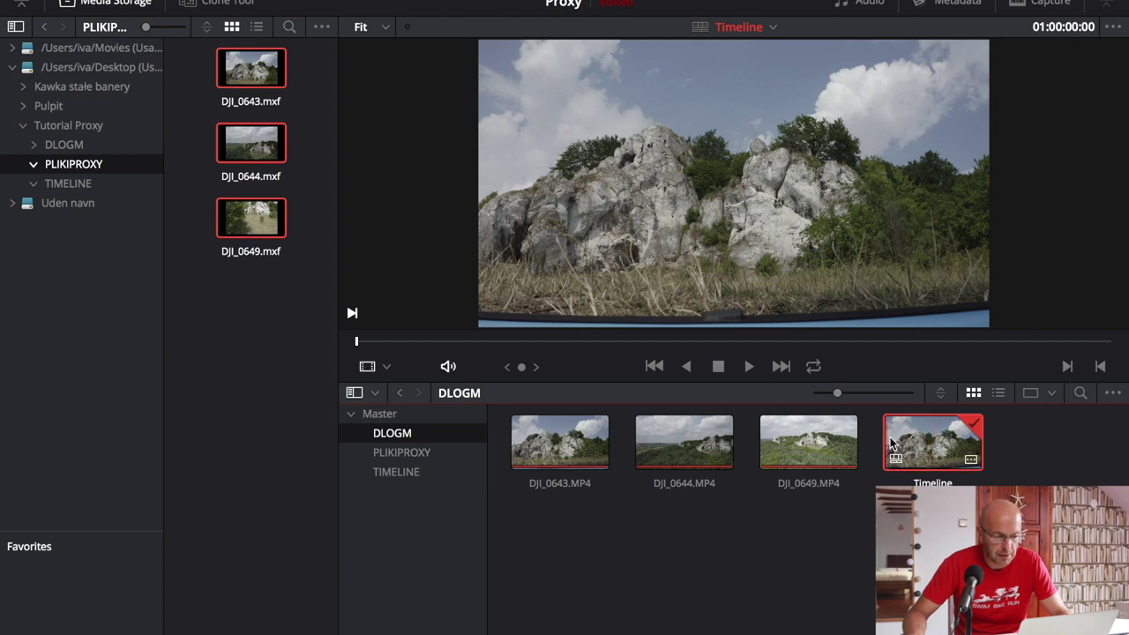
- Move 'Timeline' from the DLOGM bin into the TIMELINE bin and select it there
{"action": "left_click_drag", "start_coordinate": [913, 432], "coordinate": [393, 473]}
{"action": "left_click", "coordinate": [394, 473]}
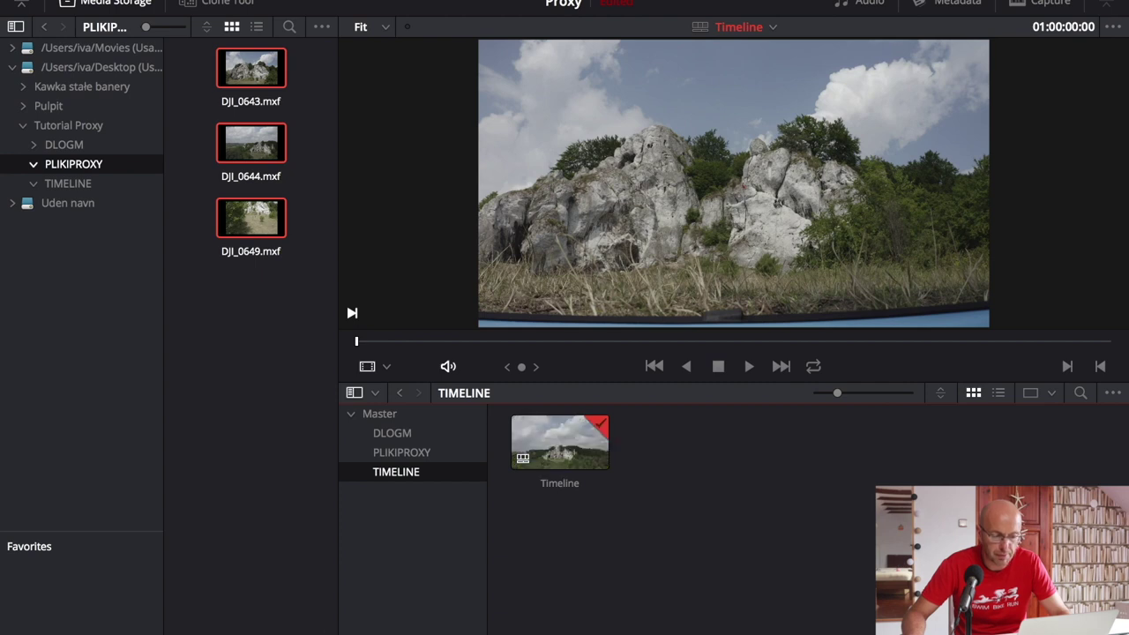
{"action": "left_click", "coordinate": [578, 463]}
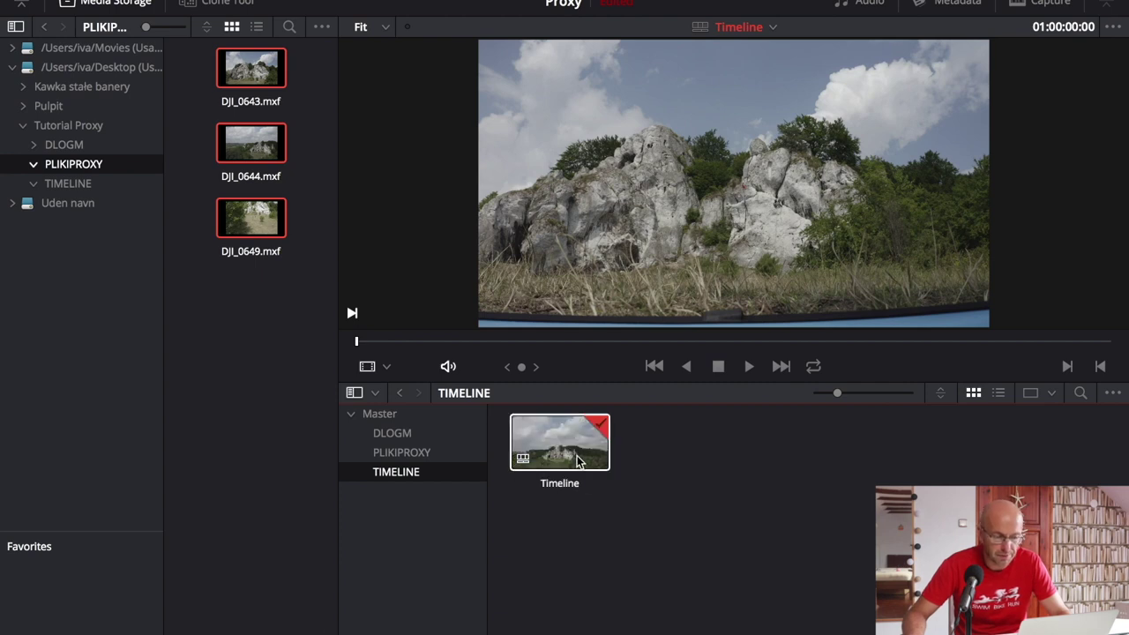
{"action": "left_click", "coordinate": [571, 450]}
- Open 'Timeline' on the Edit page and play its three clips through to about 01:00:26:19
{"action": "double_click", "coordinate": [571, 456]}
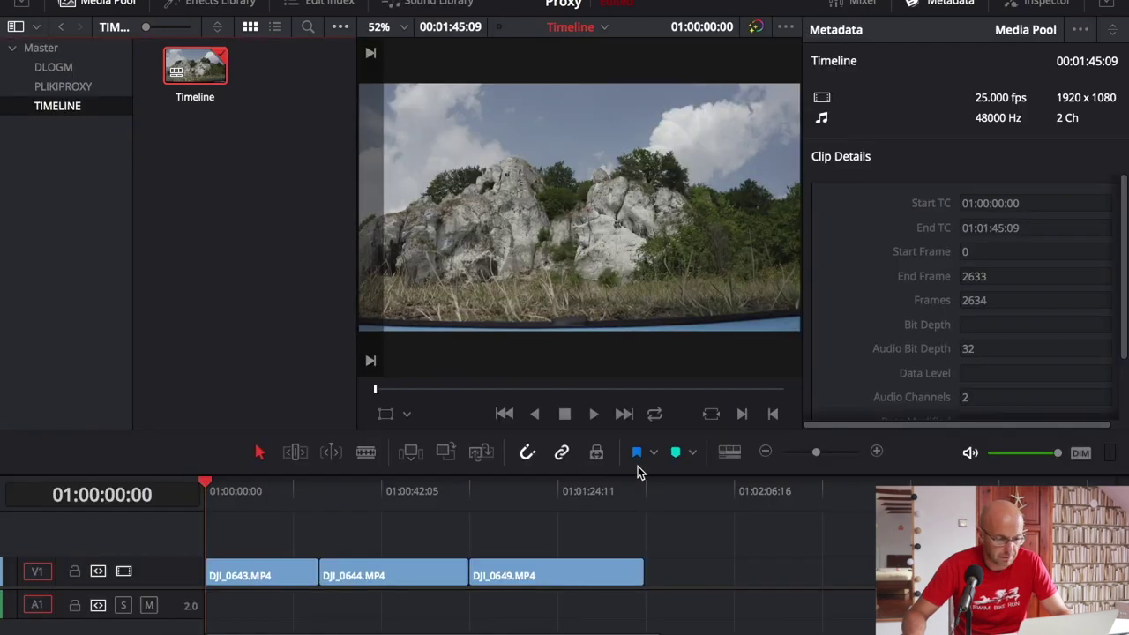
{"action": "left_click", "coordinate": [206, 483]}
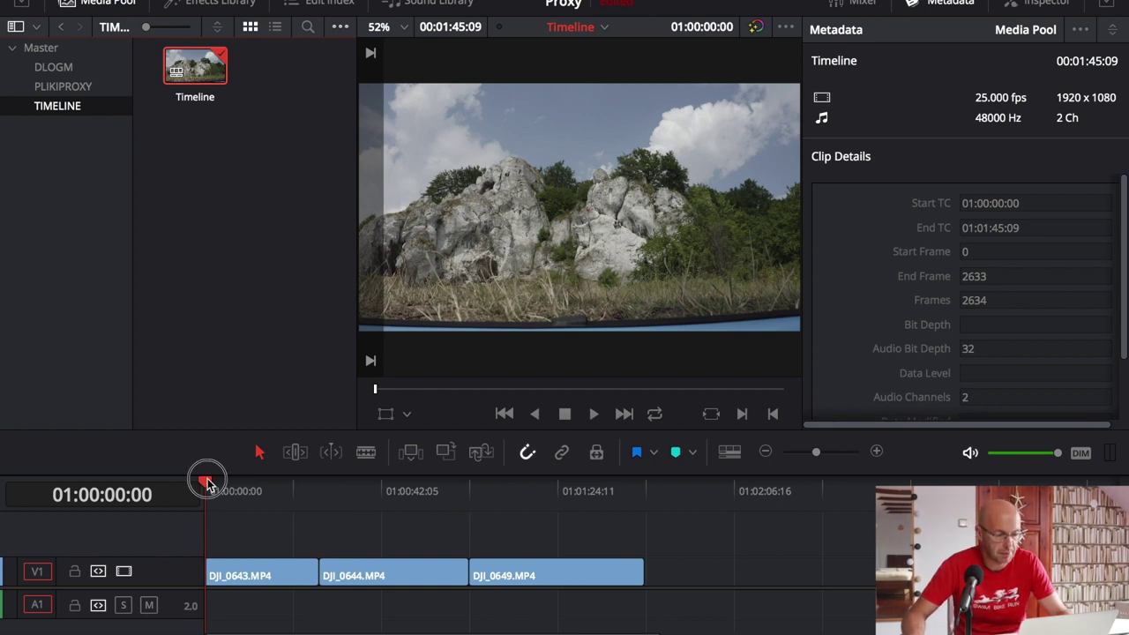
{"action": "mouse_move", "coordinate": [205, 483]}
{"action": "left_mouse_down"}
{"action": "mouse_move", "coordinate": [227, 516]}
{"action": "mouse_move", "coordinate": [251, 483]}
{"action": "left_mouse_up"}
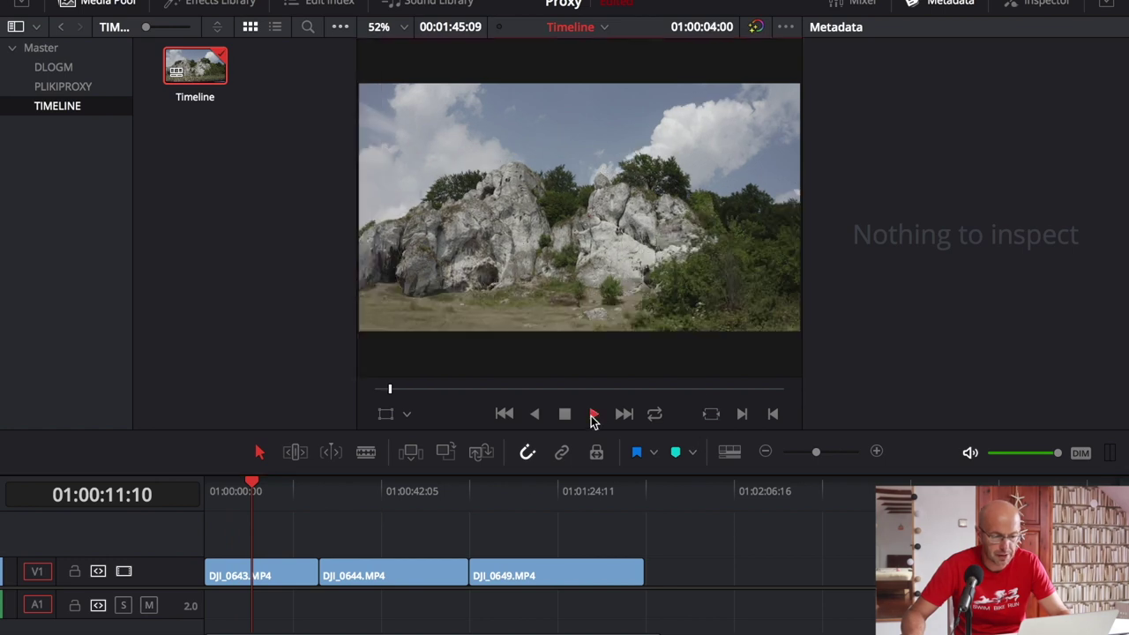
{"action": "left_click", "coordinate": [594, 415]}
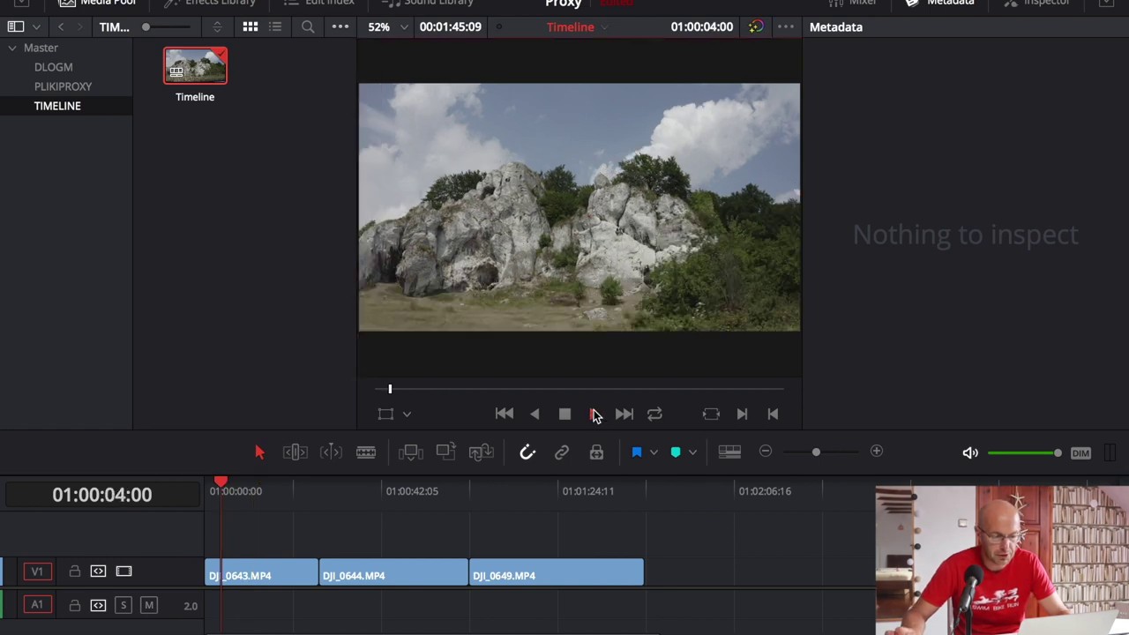
{"action": "left_click", "coordinate": [596, 416]}
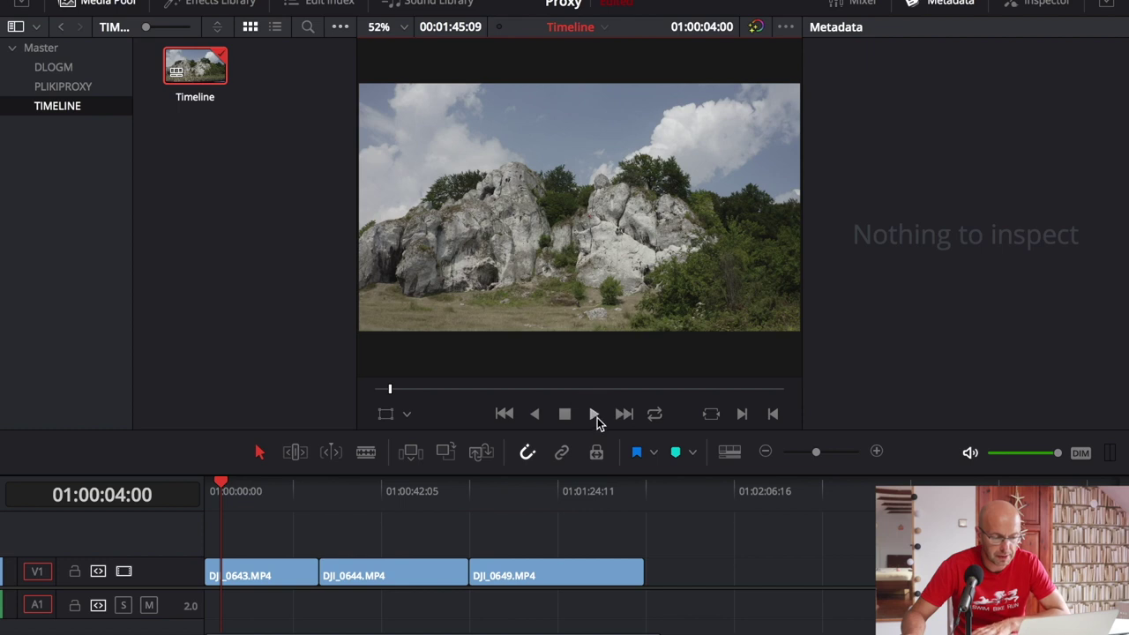
{"action": "left_click", "coordinate": [597, 418]}
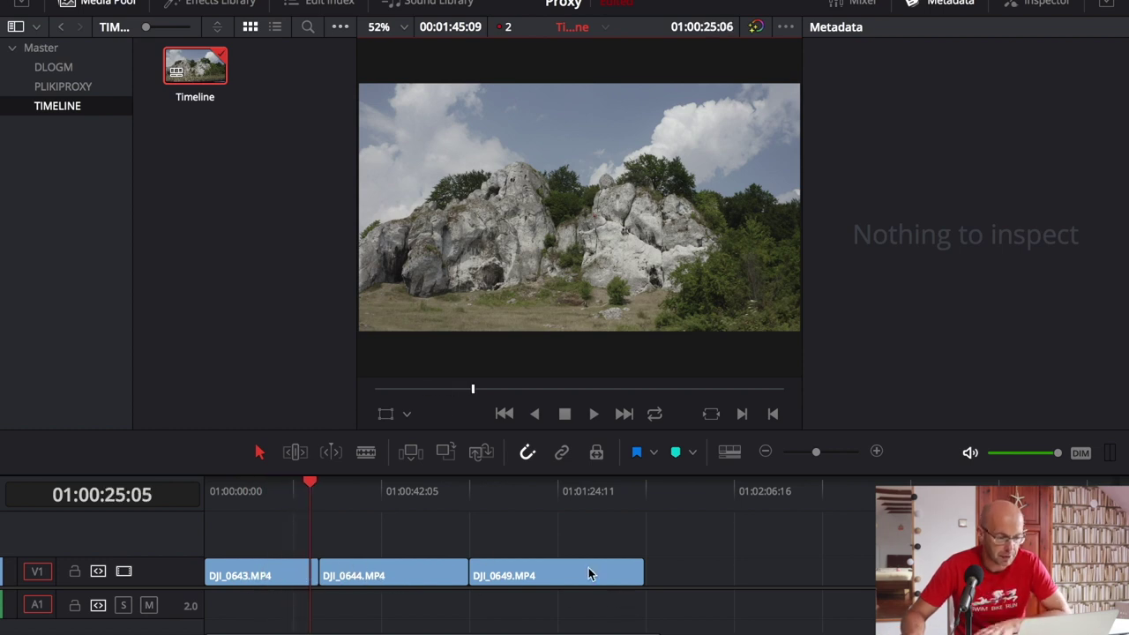
{"action": "left_click", "coordinate": [565, 414]}
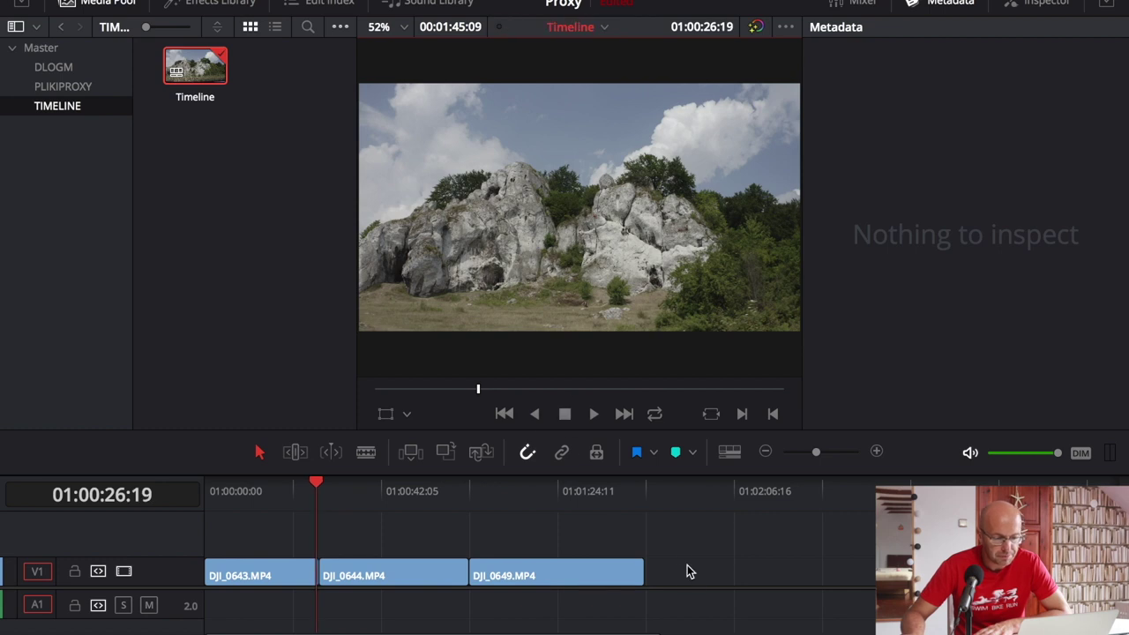
- Enable Conform Lock on all three V1 clips
{"action": "left_click_drag", "start_coordinate": [685, 555], "coordinate": [216, 582]}
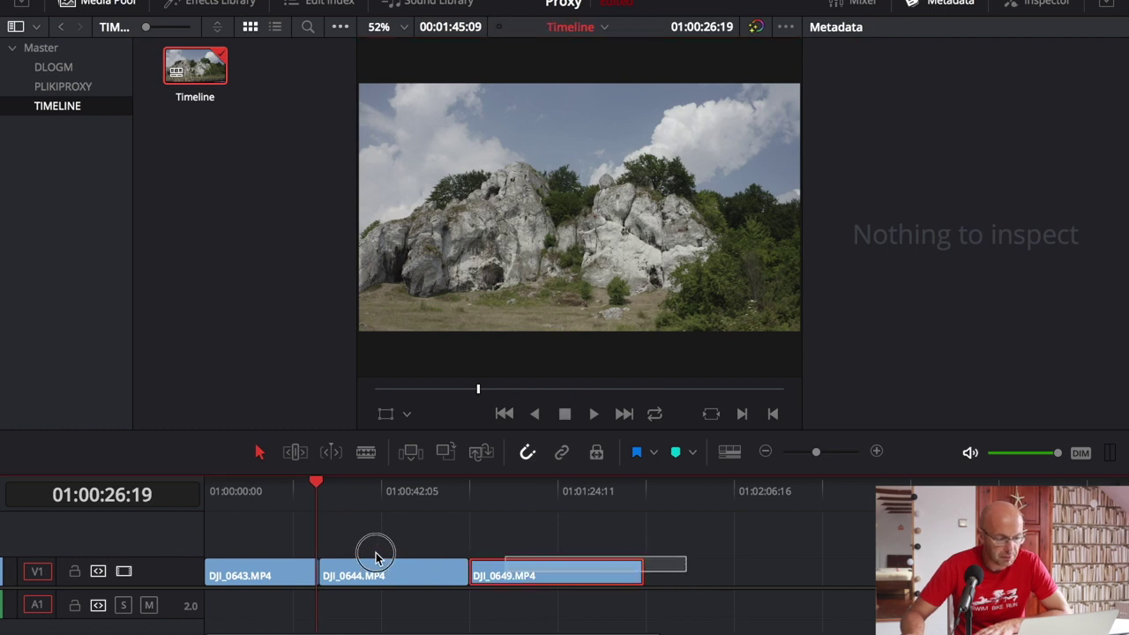
{"action": "right_click", "coordinate": [284, 577]}
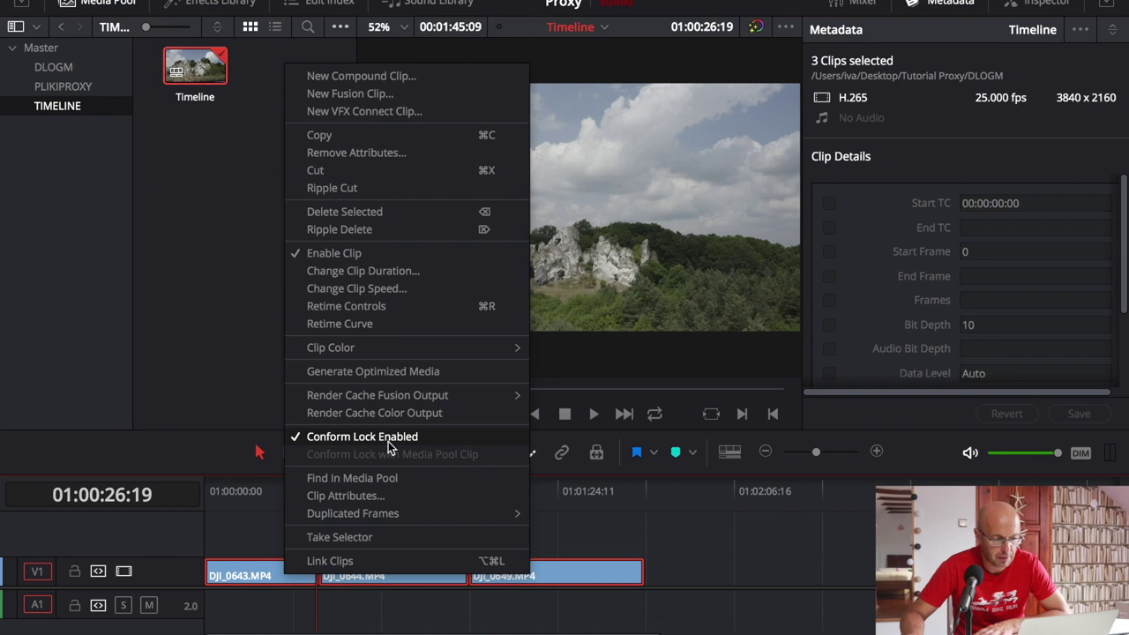
{"action": "left_click", "coordinate": [297, 438]}
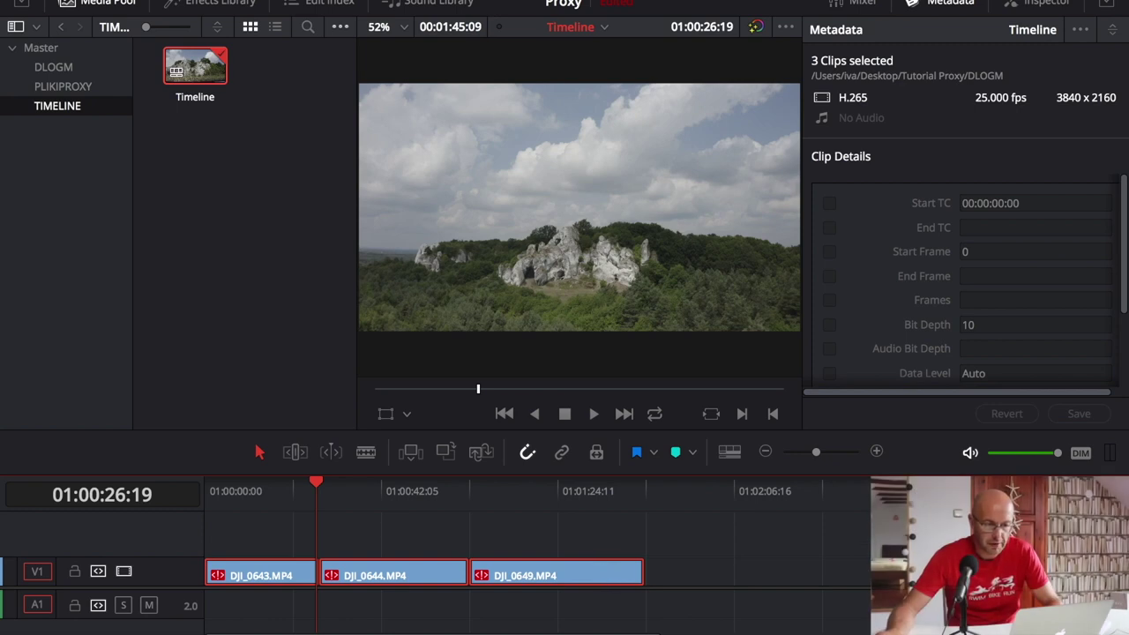
- Check the clips' Inspector properties and metadata (H.265, 25 fps, 3840x2160), then hide Metadata
{"action": "left_click", "coordinate": [1006, 4]}
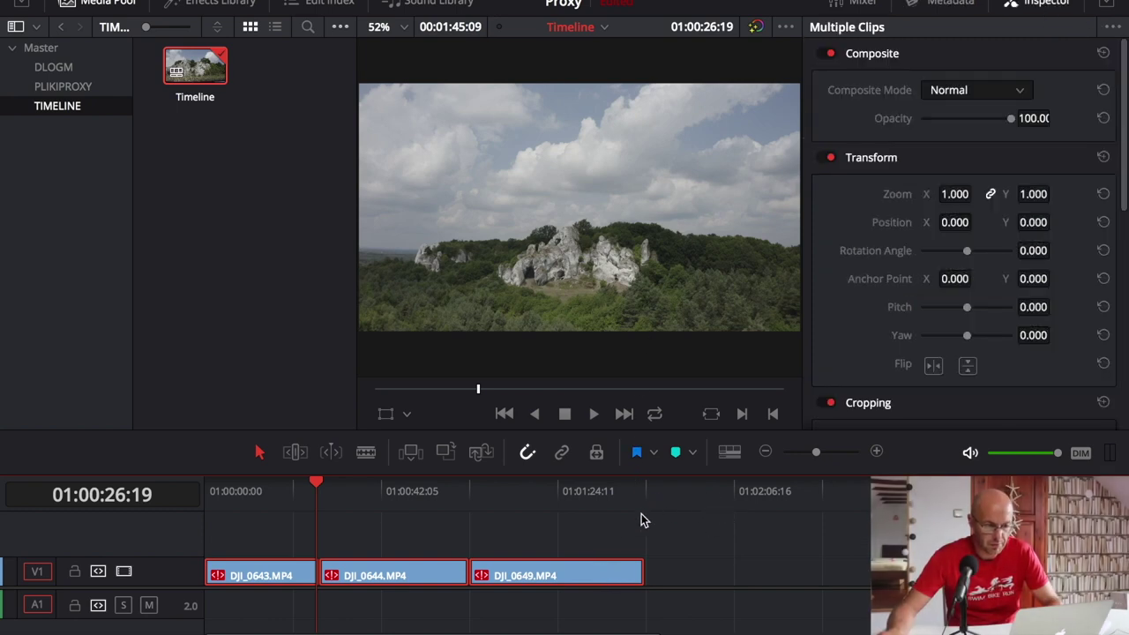
{"action": "left_click", "coordinate": [953, 4]}
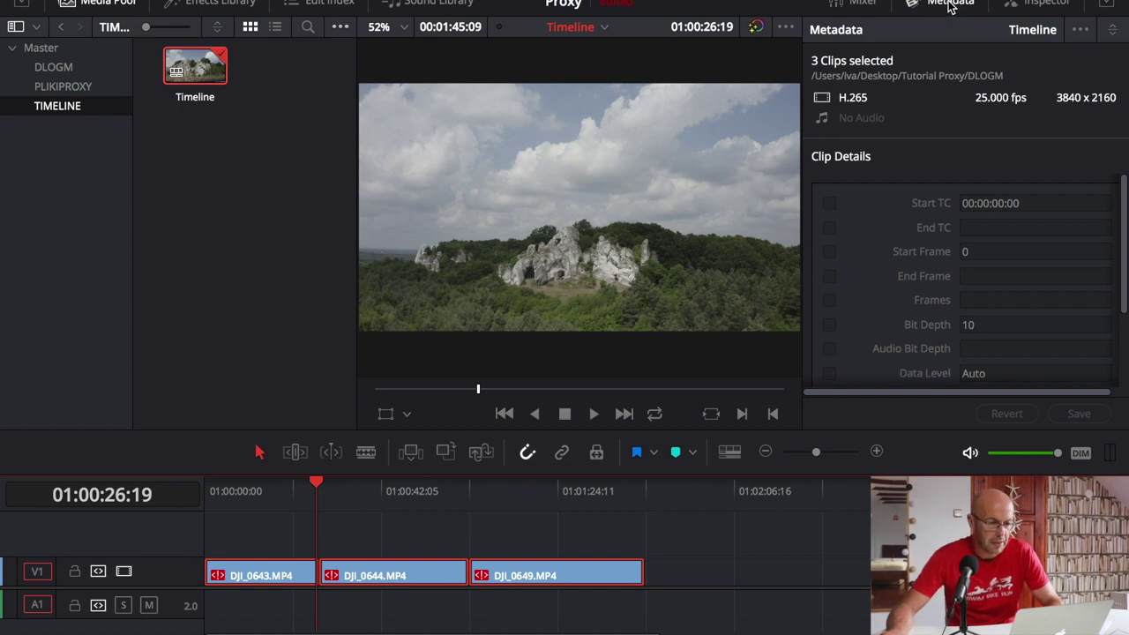
{"action": "left_click", "coordinate": [952, 7]}
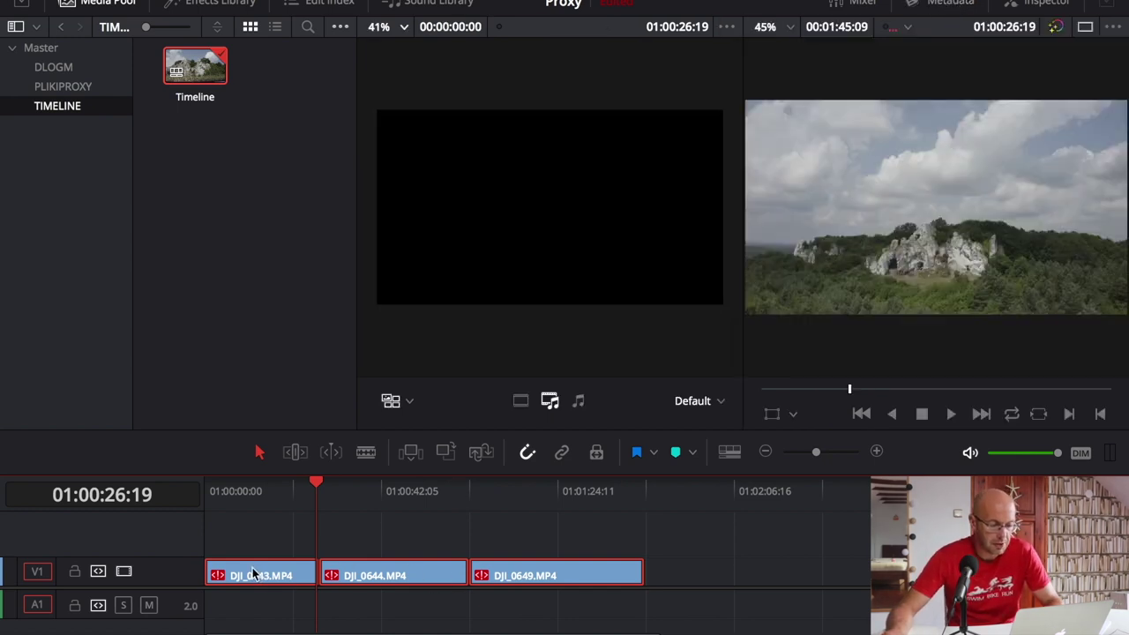
{"action": "left_click", "coordinate": [62, 86]}
{"action": "left_click", "coordinate": [74, 113]}
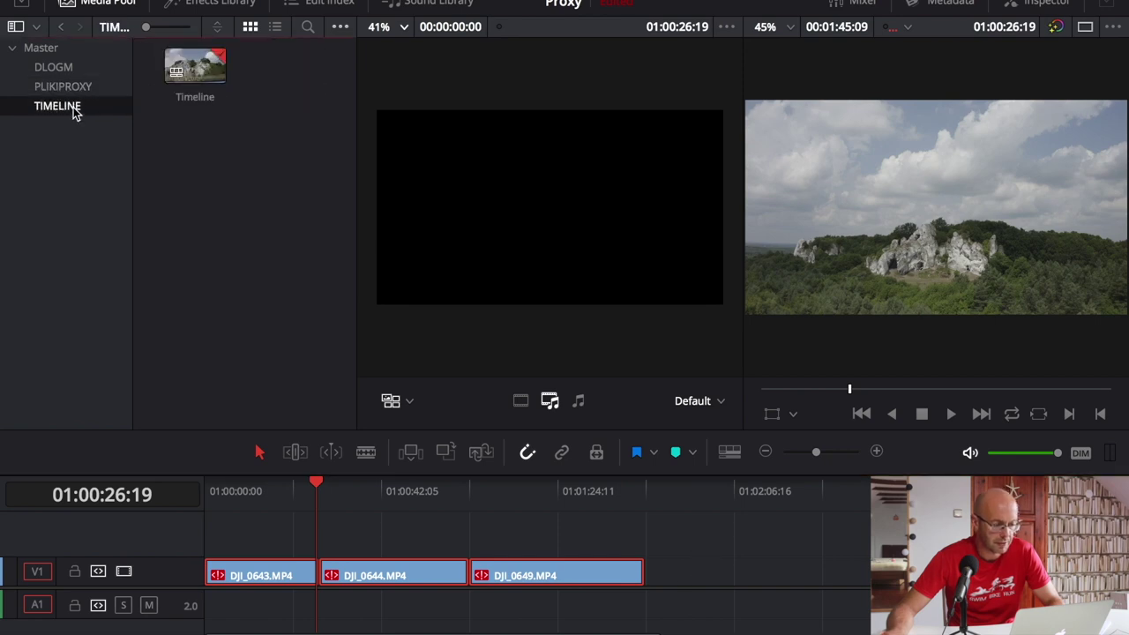
{"action": "left_click", "coordinate": [70, 67]}
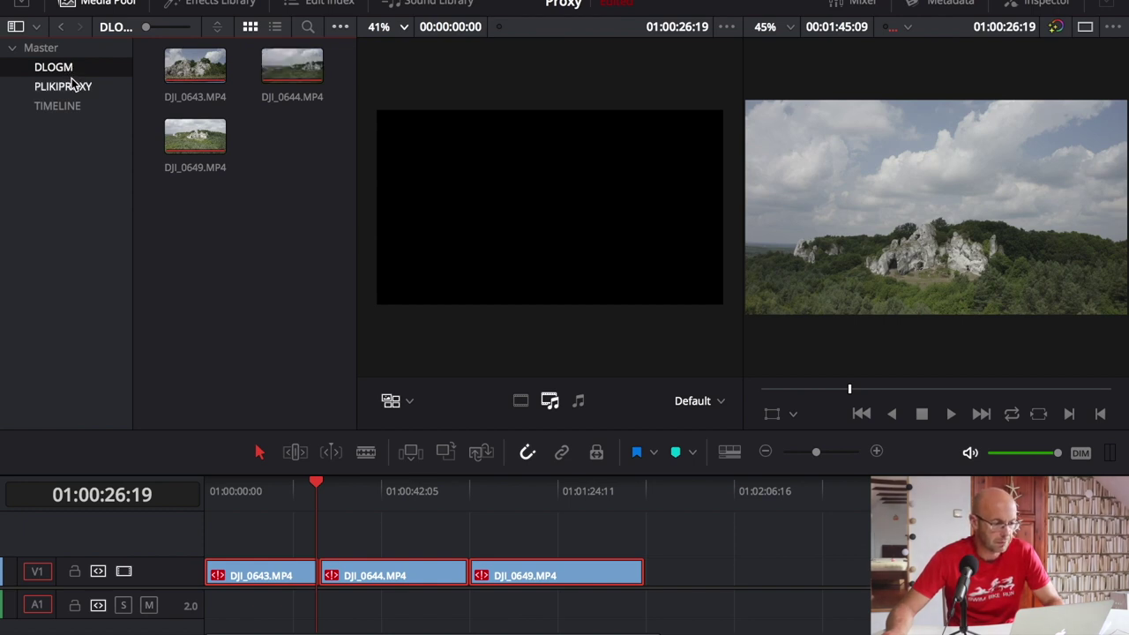
{"action": "left_click", "coordinate": [72, 86]}
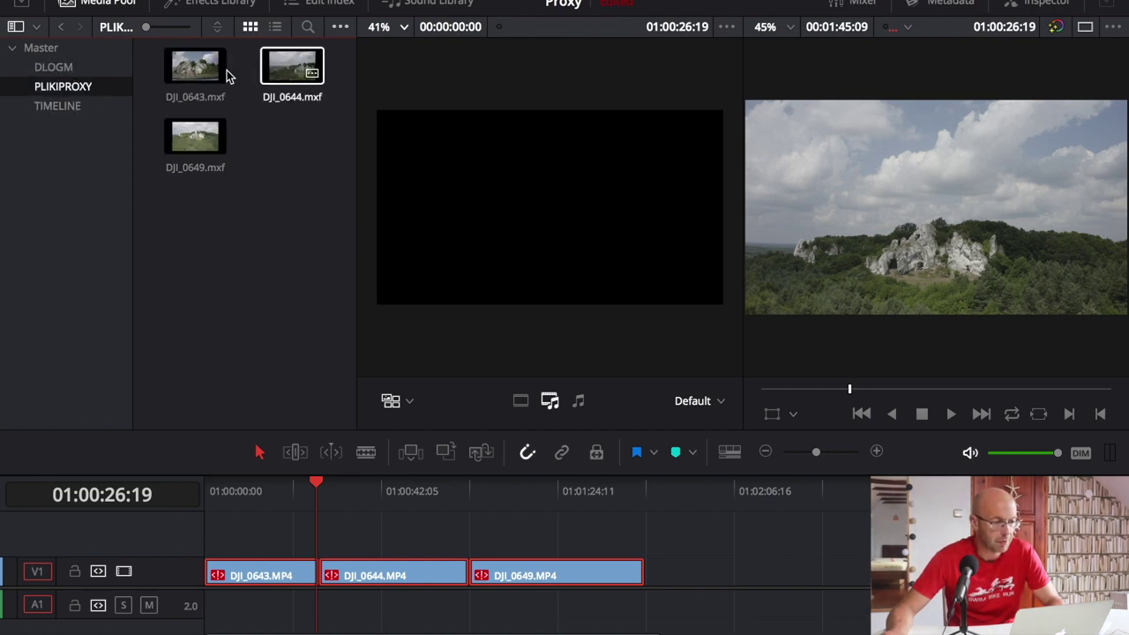
{"action": "left_click", "coordinate": [74, 110]}
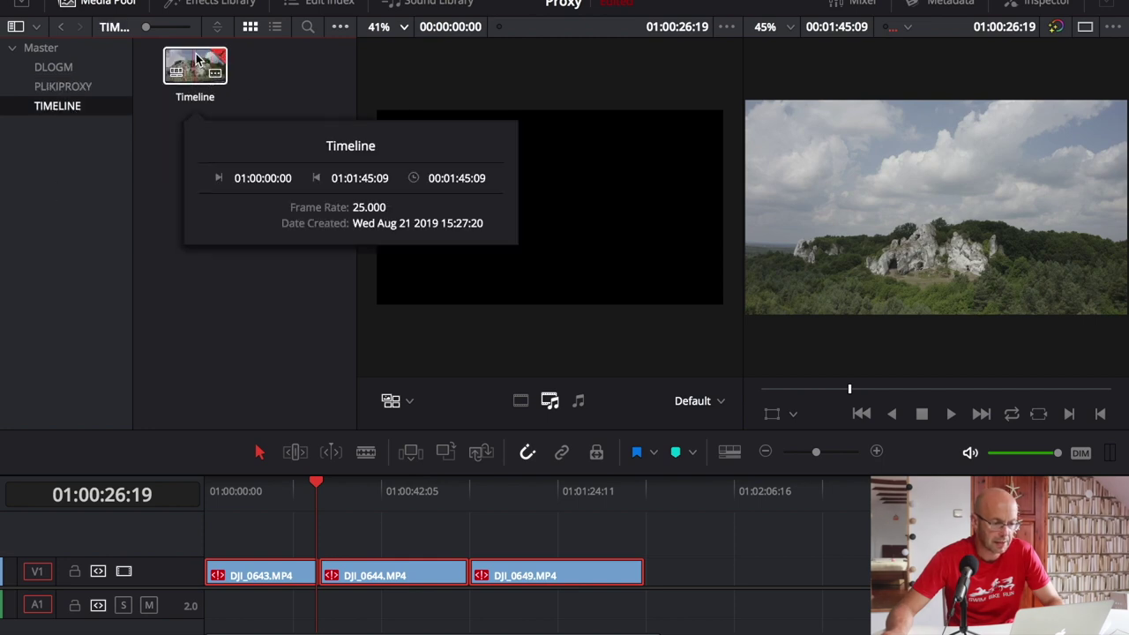
{"action": "left_click", "coordinate": [207, 97]}
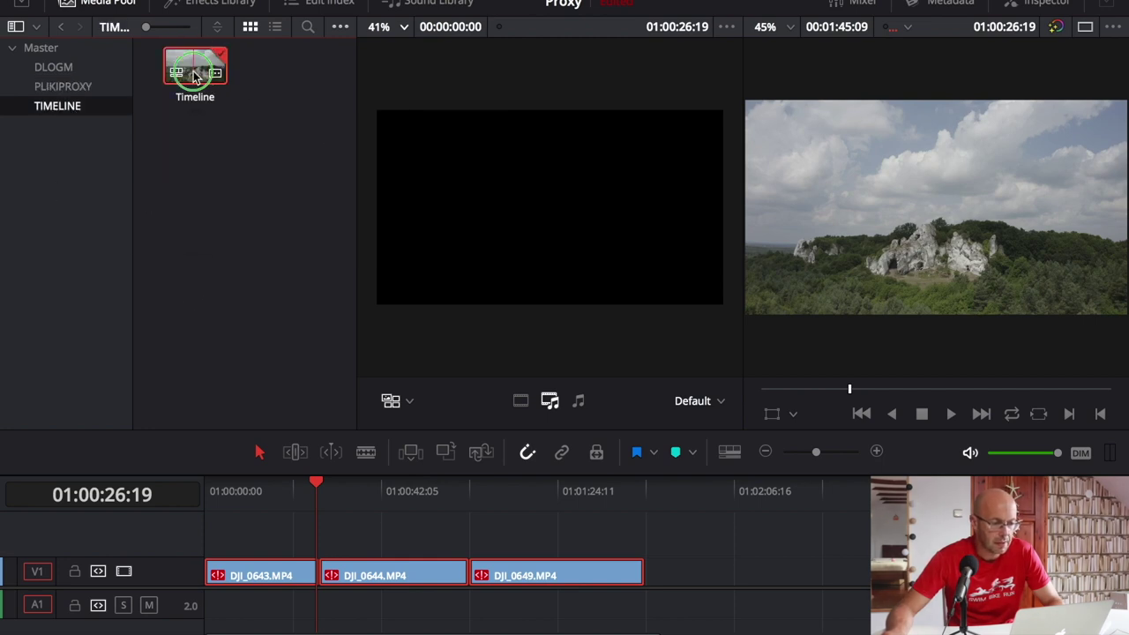
- Reconform the timeline from bins with DLOGM and TIMELINE unchecked, using only PLIKIPROXY
{"action": "right_click", "coordinate": [194, 77]}
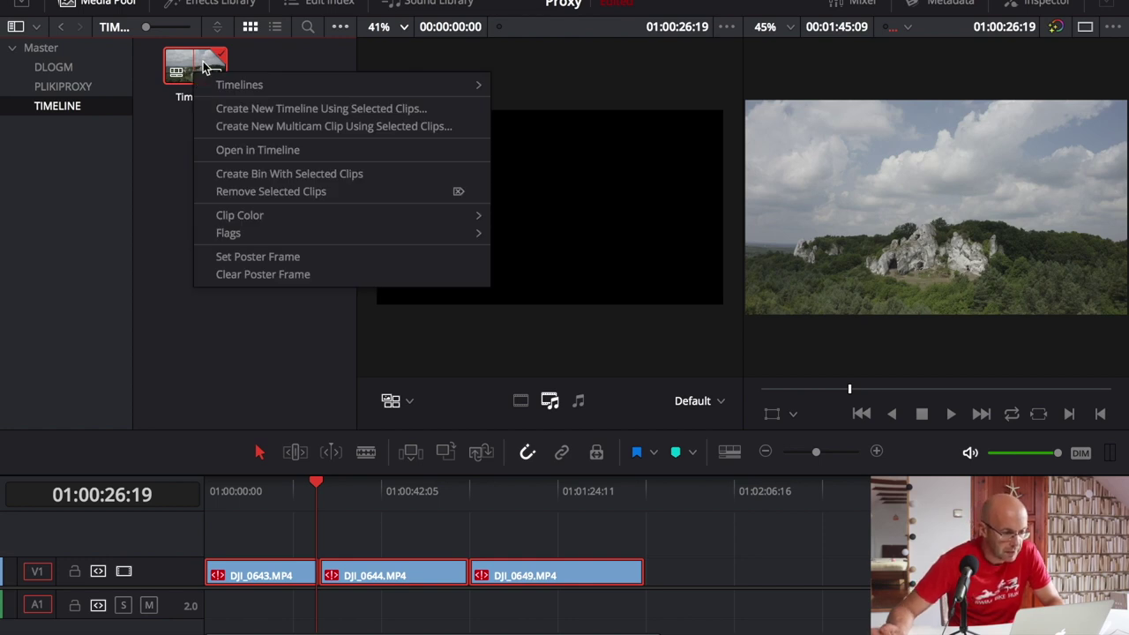
{"action": "mouse_move", "coordinate": [240, 88]}
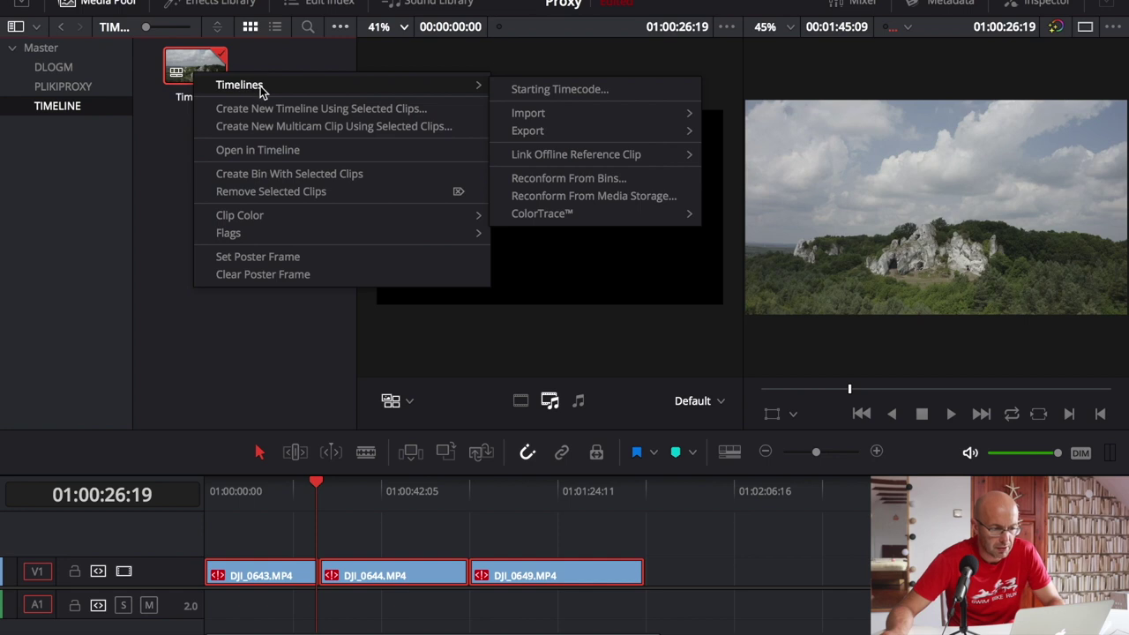
{"action": "left_click", "coordinate": [600, 179]}
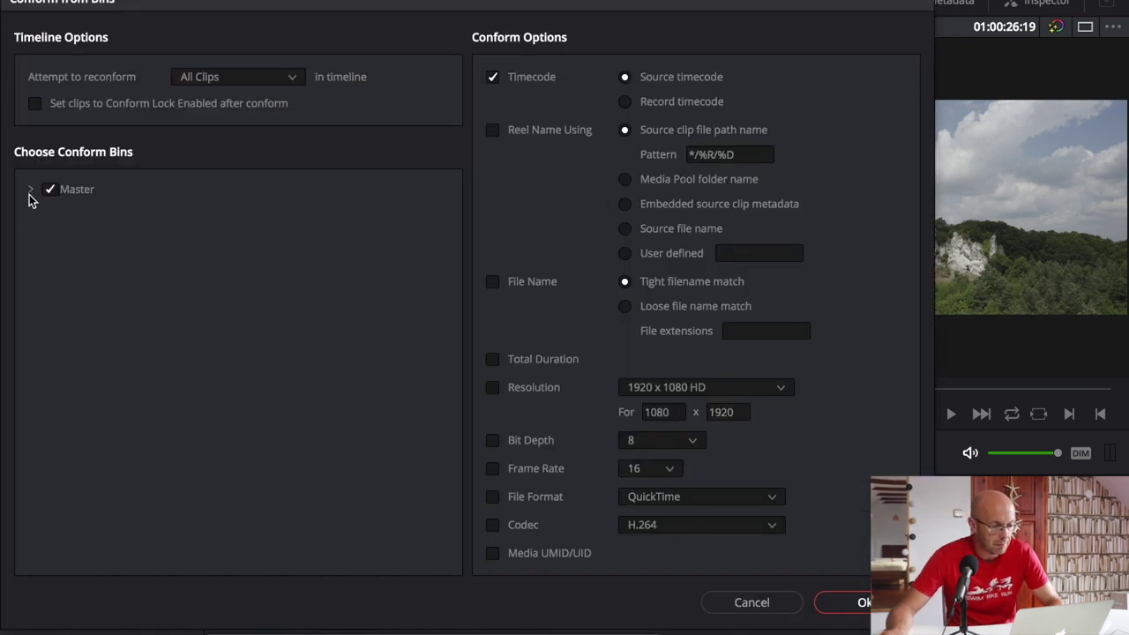
{"action": "left_click", "coordinate": [33, 191]}
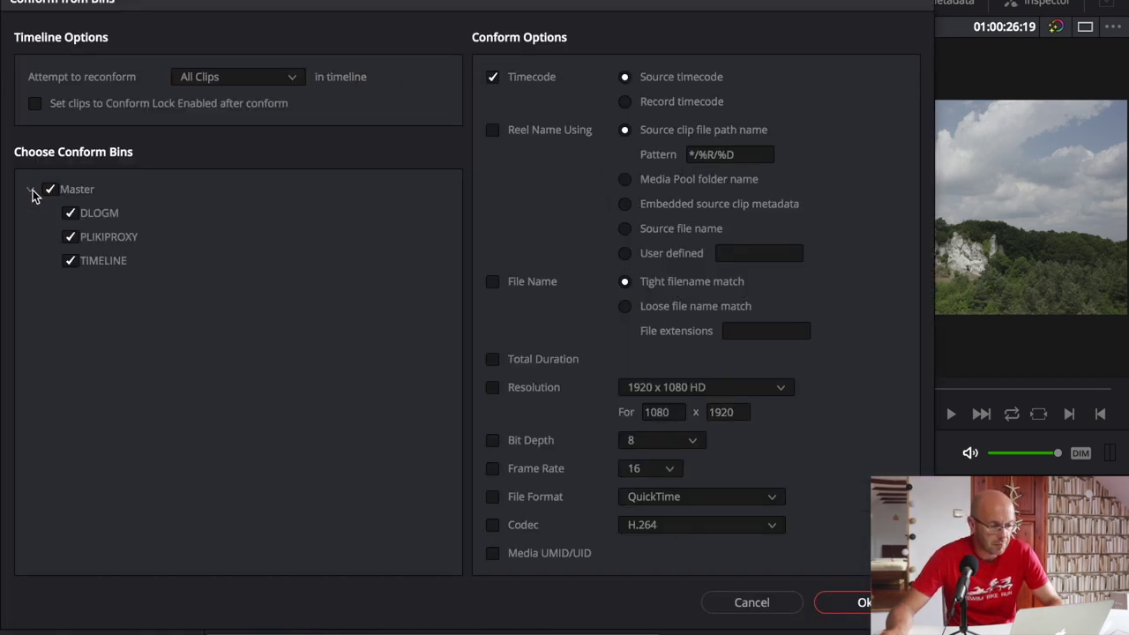
{"action": "left_click", "coordinate": [71, 214]}
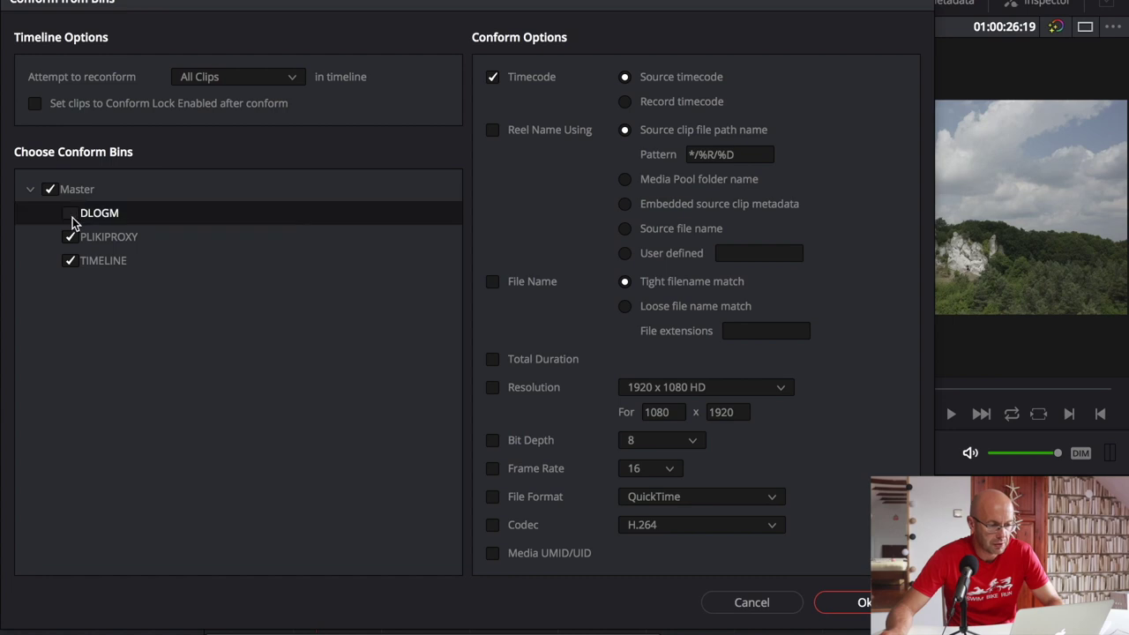
{"action": "left_click", "coordinate": [72, 262]}
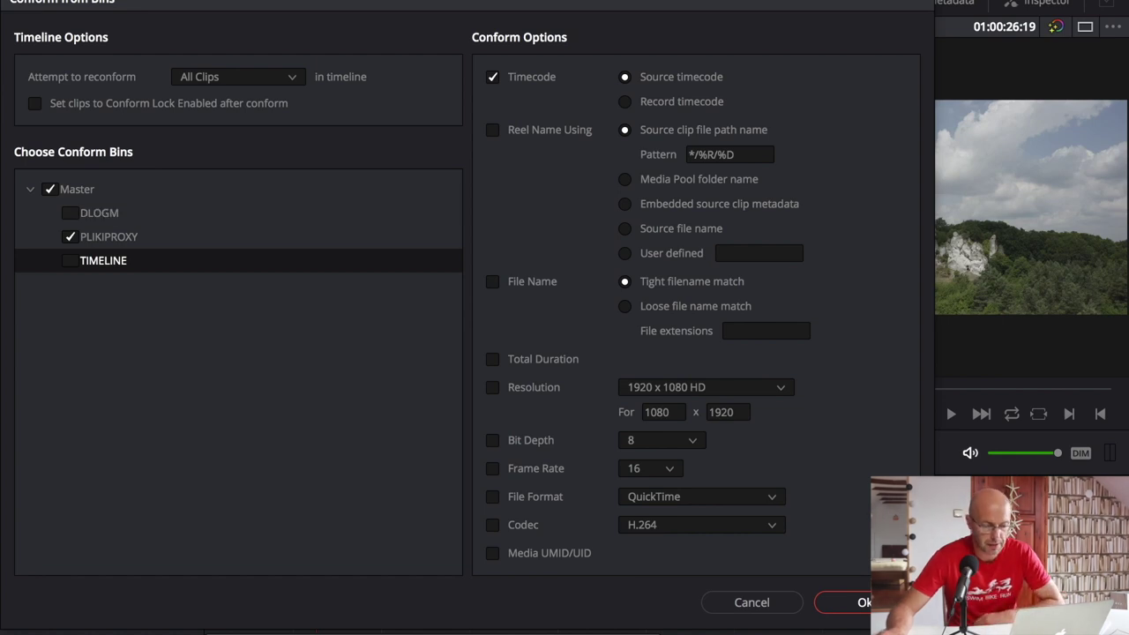
{"action": "left_click", "coordinate": [864, 604]}
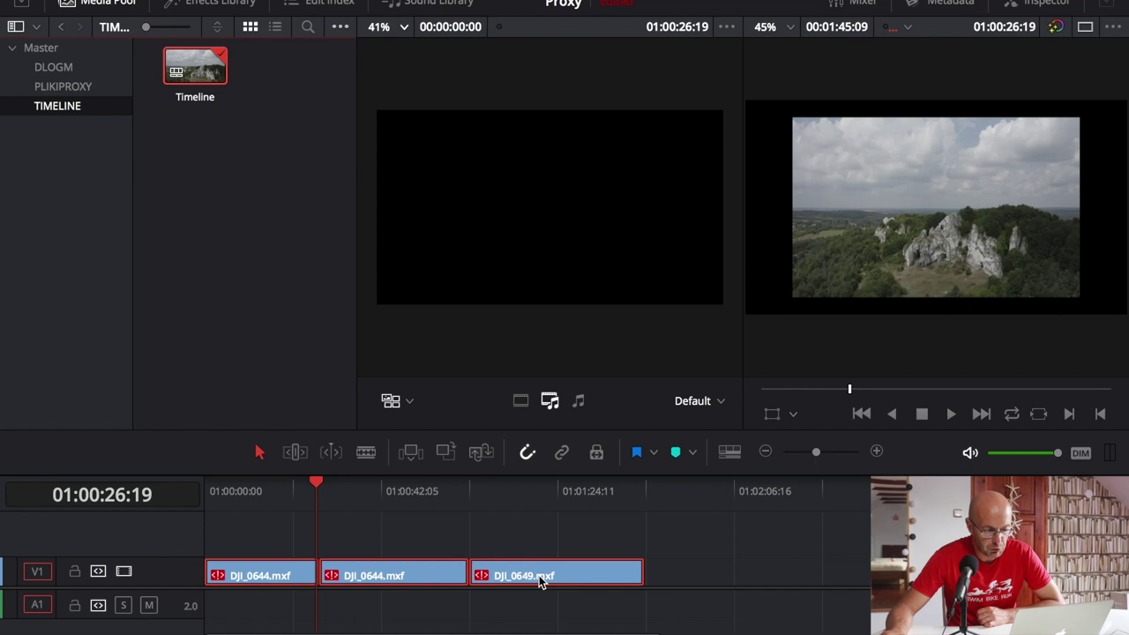
- Select all three clips on the timeline
{"action": "left_click", "coordinate": [557, 535]}
{"action": "left_click", "coordinate": [565, 575]}
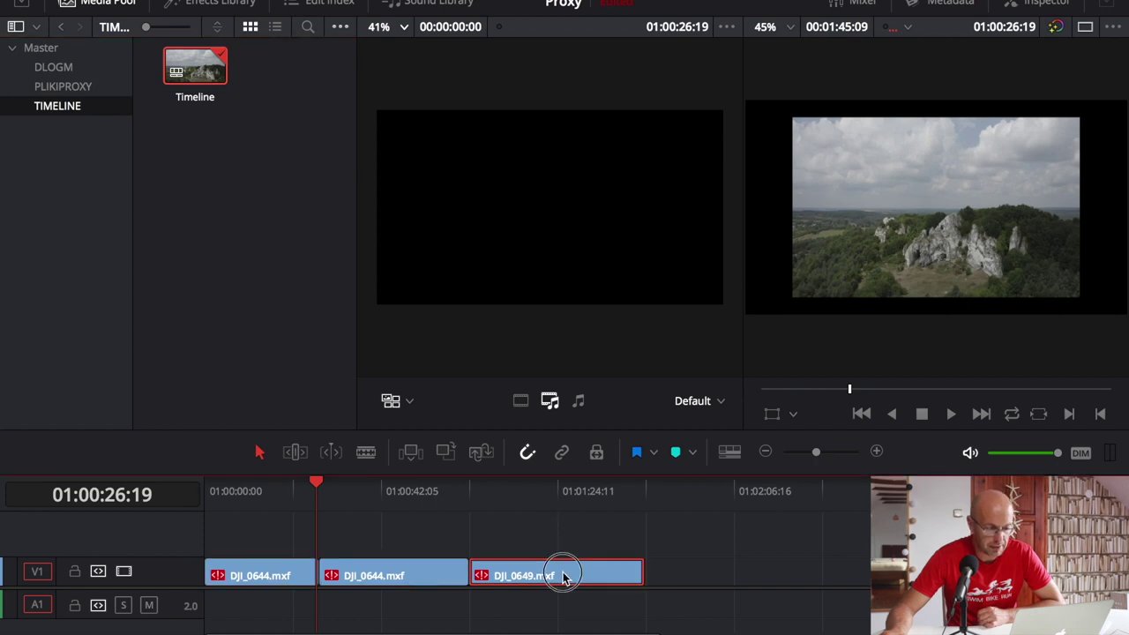
{"action": "left_click_drag", "start_coordinate": [680, 575], "coordinate": [247, 580]}
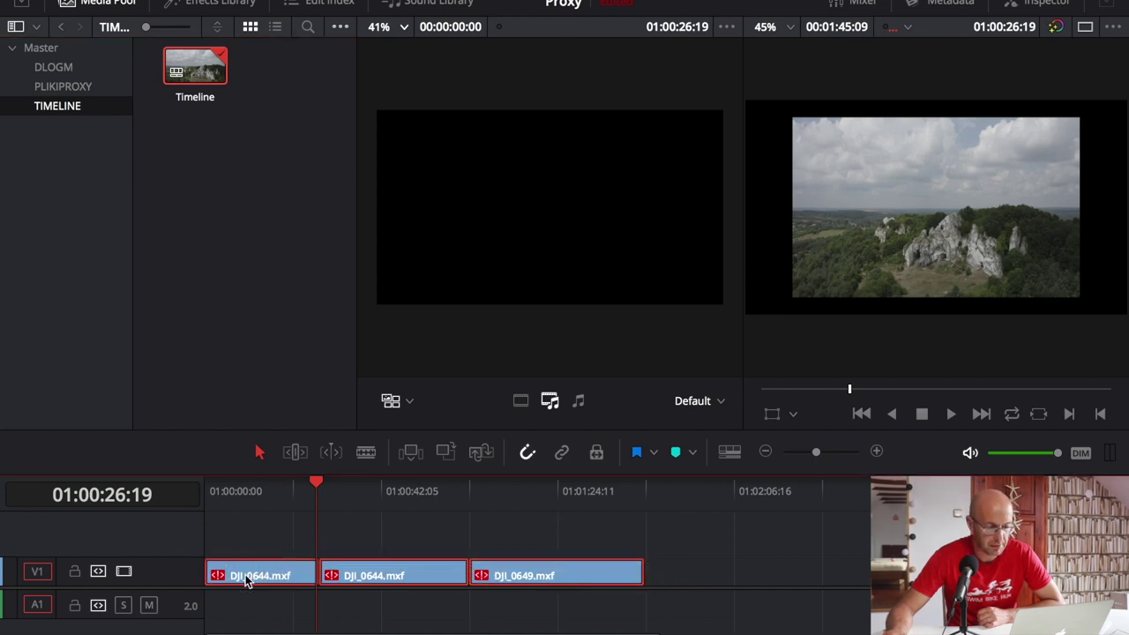
- Show the Metadata panel for the DNxHR LB 720 x 486 proxies and play the edit from near the start
{"action": "left_click", "coordinate": [966, 6]}
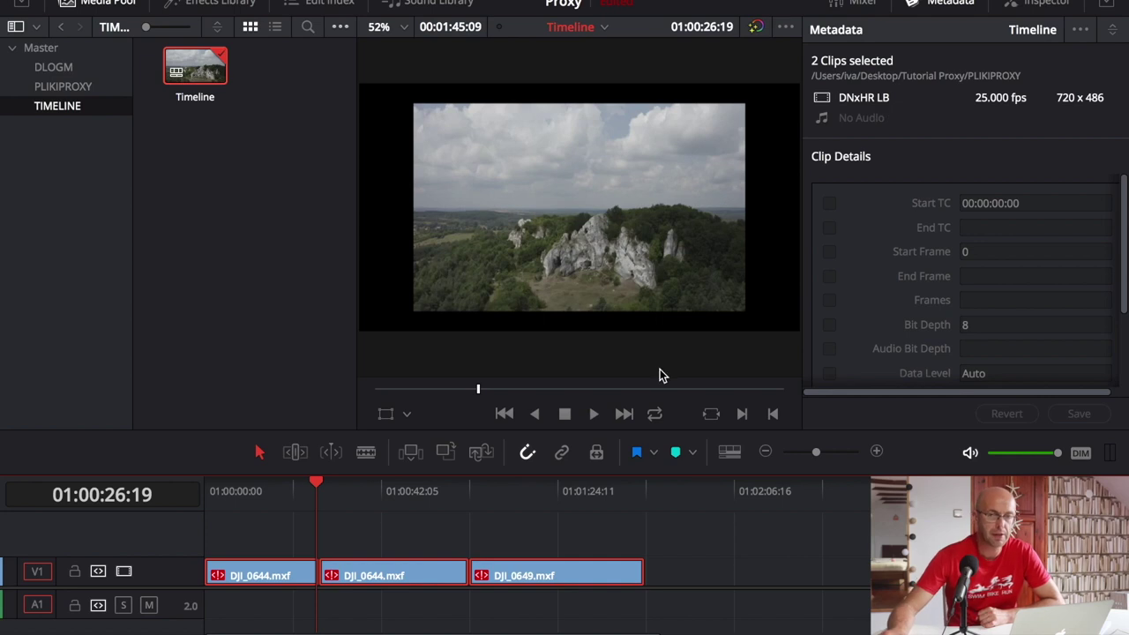
{"action": "mouse_move", "coordinate": [315, 483]}
{"action": "left_mouse_down"}
{"action": "mouse_move", "coordinate": [226, 520]}
{"action": "mouse_move", "coordinate": [418, 542]}
{"action": "mouse_move", "coordinate": [254, 540]}
{"action": "left_mouse_up"}
{"action": "left_click", "coordinate": [595, 417]}
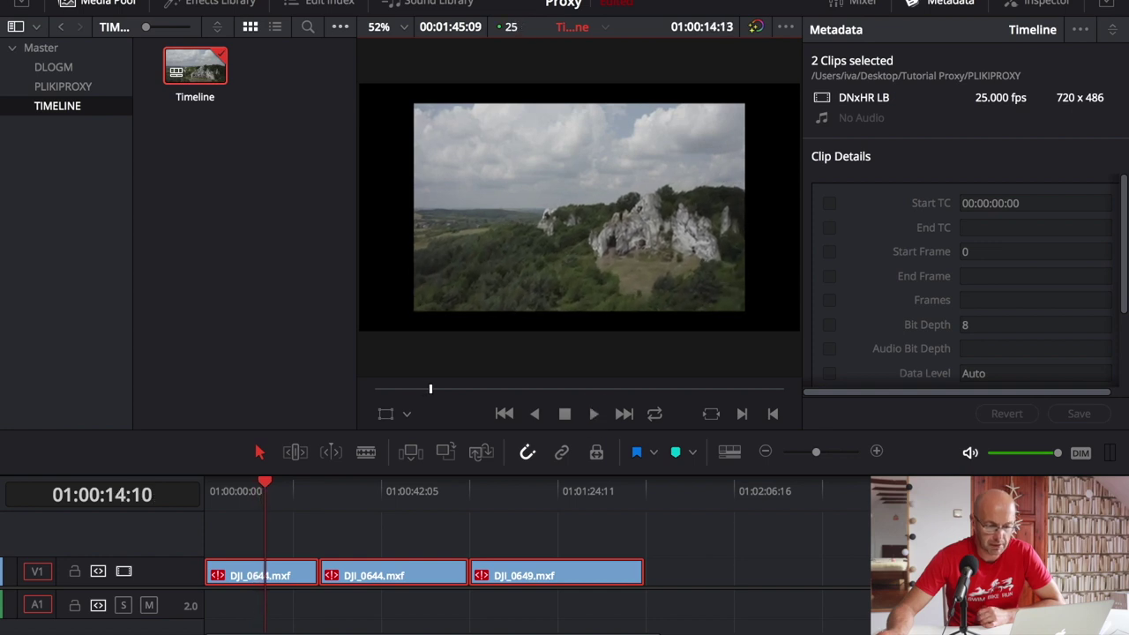
- Blade the first clip at 01:00:10:08, delete its opening piece and slide the clips left
{"action": "left_click_drag", "start_coordinate": [817, 453], "coordinate": [824, 453]}
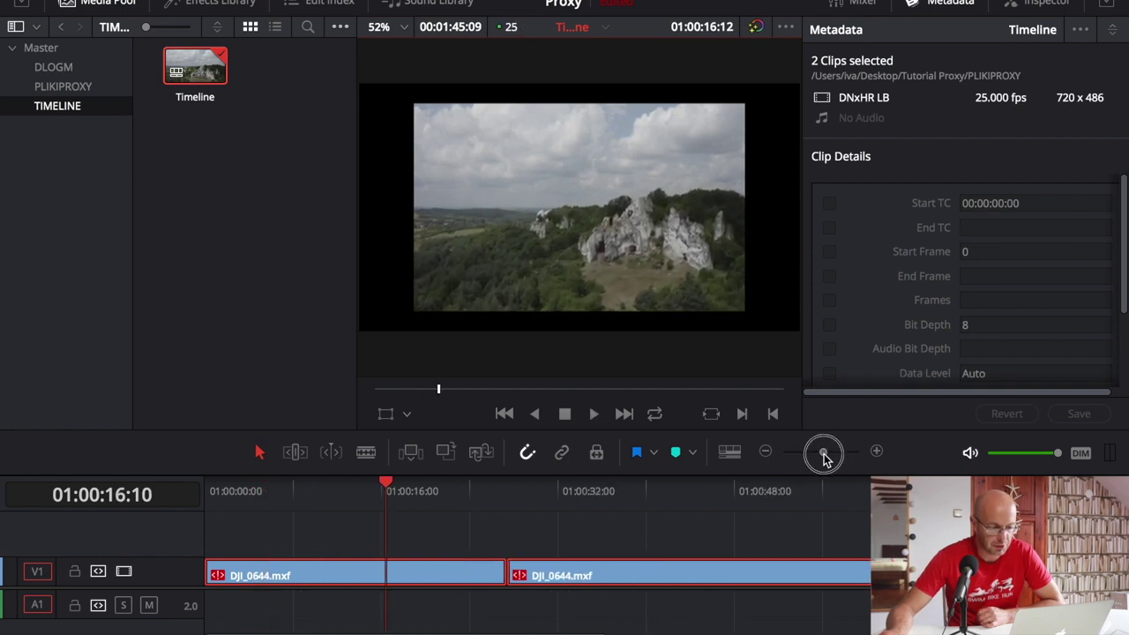
{"action": "left_click", "coordinate": [564, 414]}
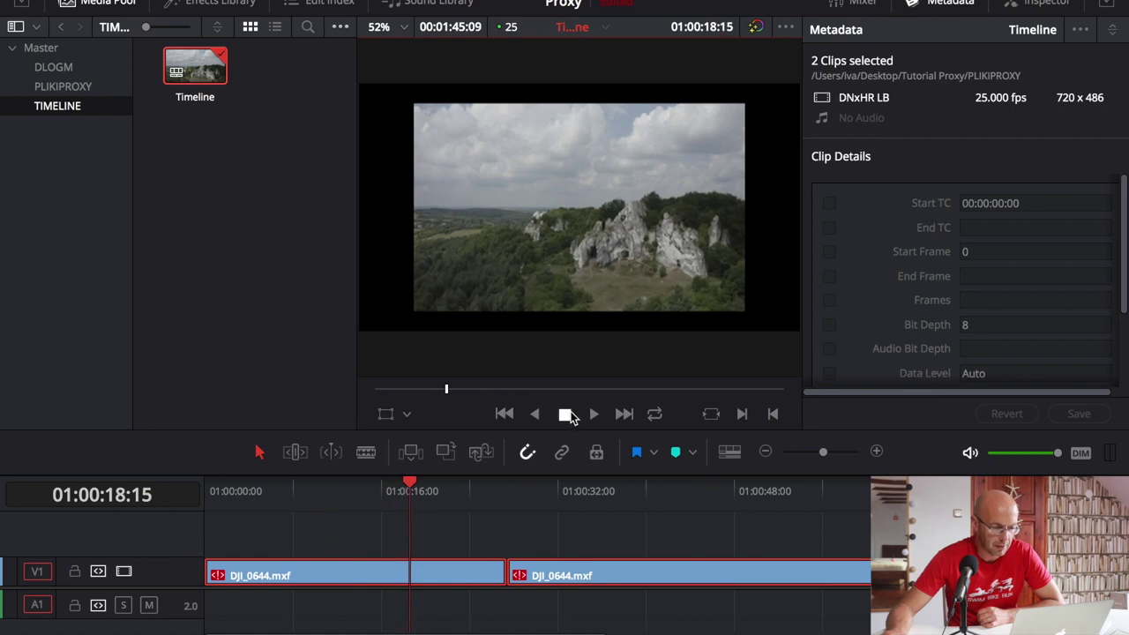
{"action": "mouse_move", "coordinate": [411, 484]}
{"action": "left_mouse_down"}
{"action": "mouse_move", "coordinate": [212, 509]}
{"action": "mouse_move", "coordinate": [351, 521]}
{"action": "left_mouse_up"}
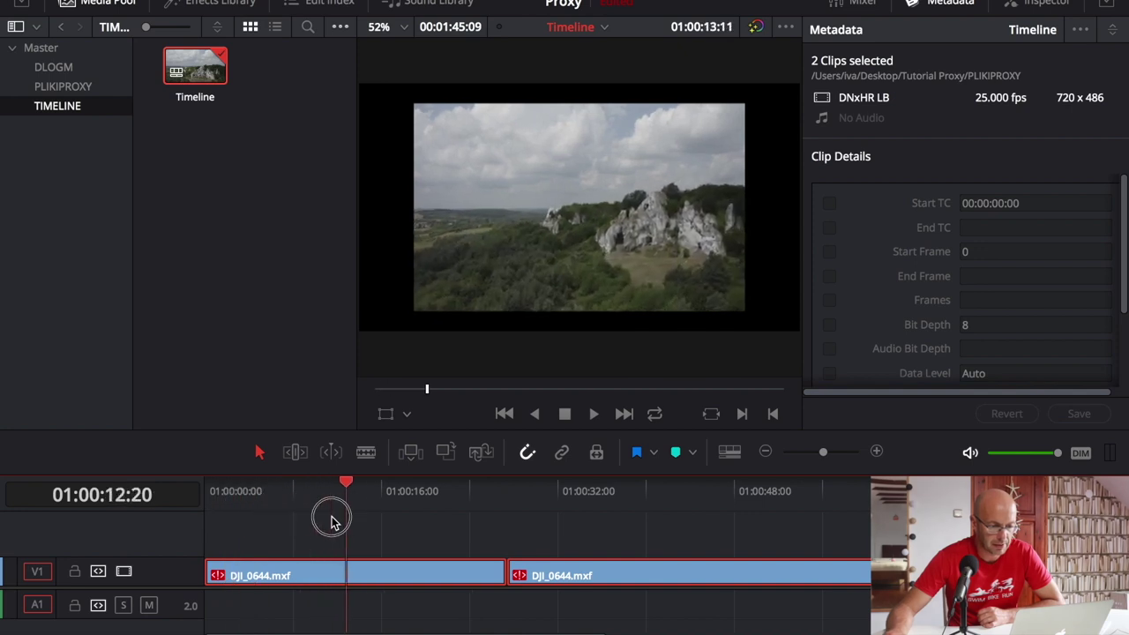
{"action": "left_click_drag", "start_coordinate": [351, 520], "coordinate": [319, 518]}
{"action": "left_click", "coordinate": [366, 452]}
{"action": "left_click", "coordinate": [323, 572]}
{"action": "left_click", "coordinate": [259, 452]}
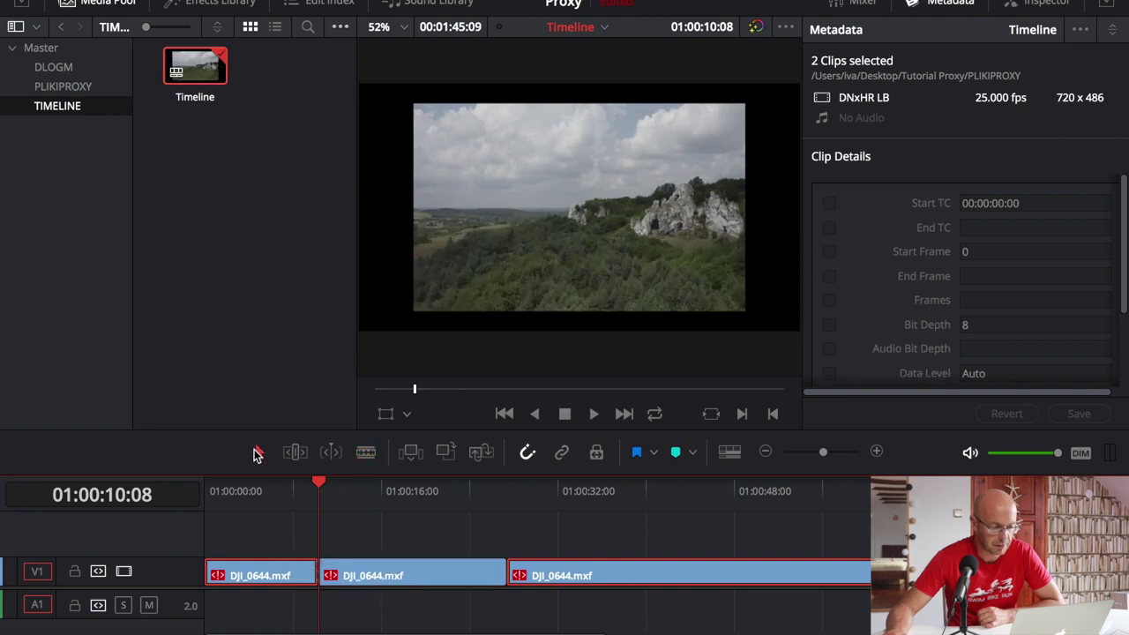
{"action": "left_click", "coordinate": [252, 570]}
{"action": "key", "text": "BackSpace"}
{"action": "left_click_drag", "start_coordinate": [453, 556], "coordinate": [870, 585]}
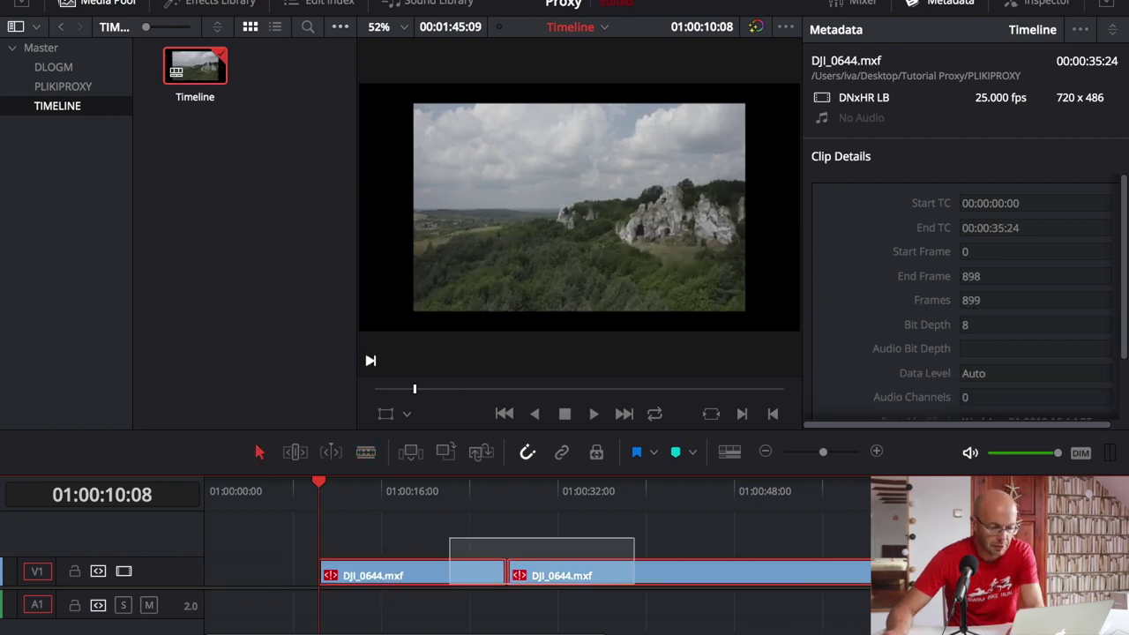
{"action": "left_click_drag", "start_coordinate": [436, 577], "coordinate": [249, 575]}
- Split the first clip at 01:00:13:13, delete the short leftover and move the next clip left
{"action": "left_click_drag", "start_coordinate": [320, 484], "coordinate": [220, 503]}
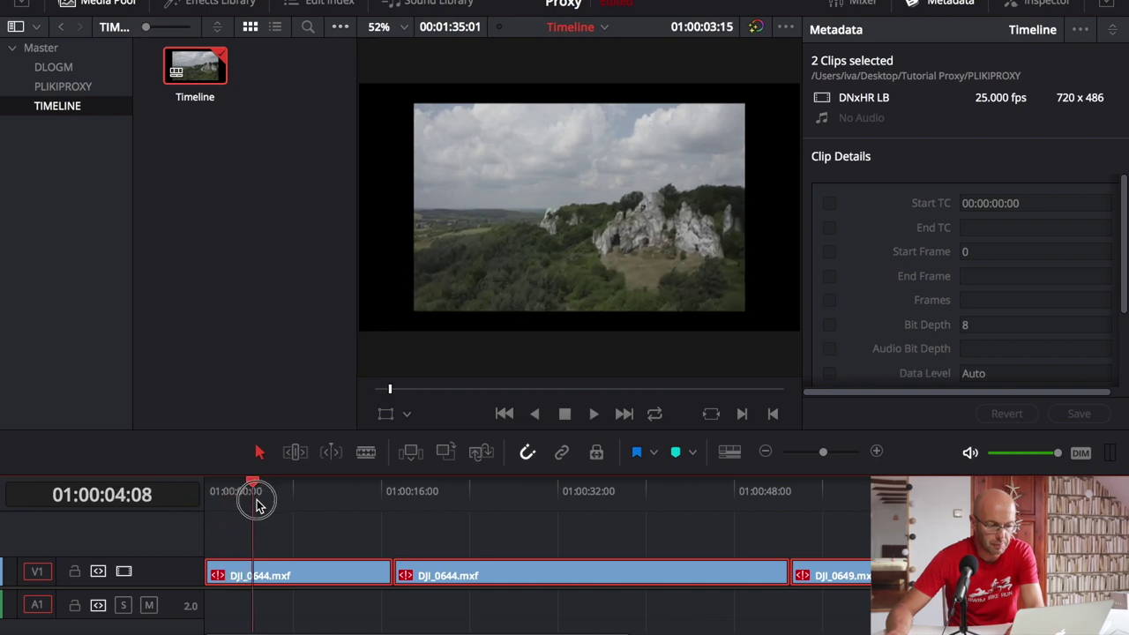
{"action": "left_click_drag", "start_coordinate": [221, 503], "coordinate": [355, 527]}
{"action": "left_click", "coordinate": [364, 454]}
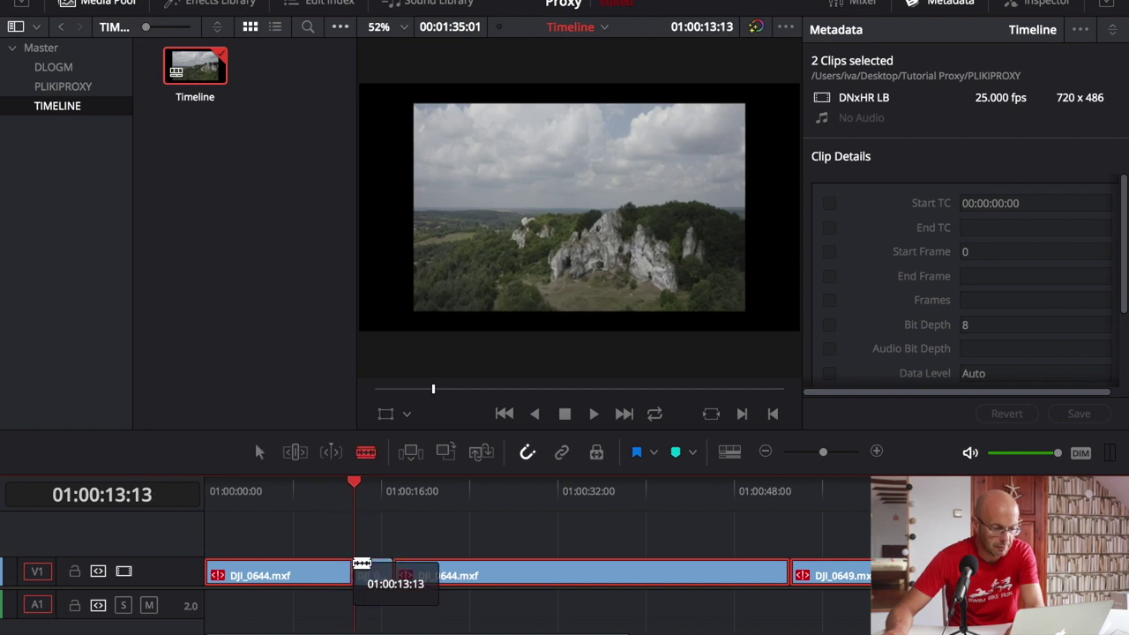
{"action": "left_click", "coordinate": [259, 452]}
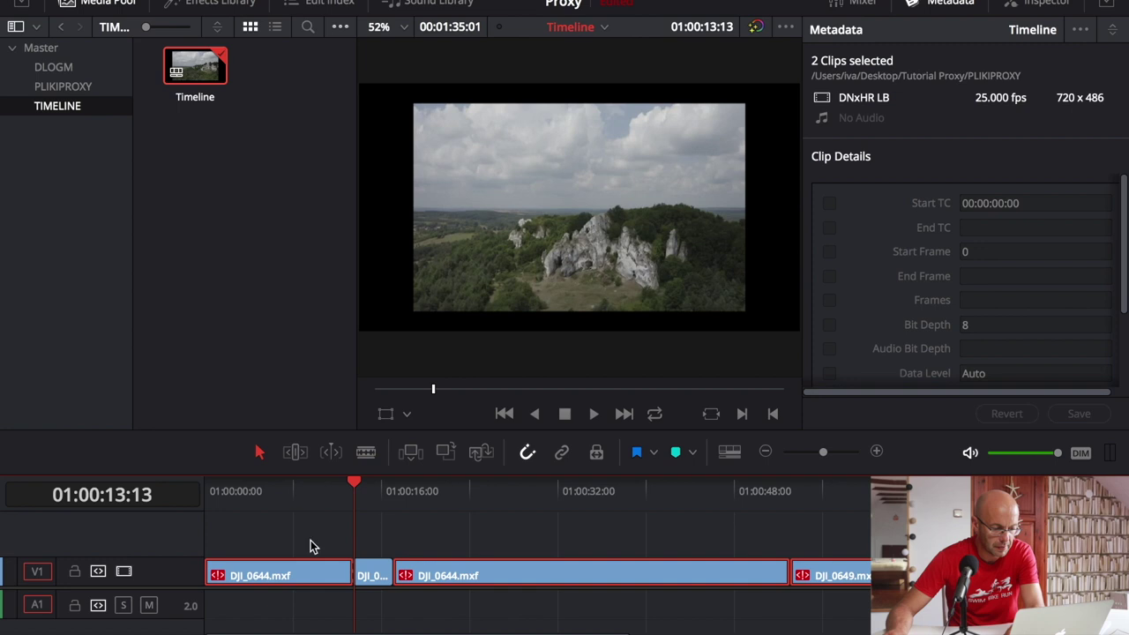
{"action": "left_click", "coordinate": [372, 575]}
{"action": "key", "text": "BackSpace"}
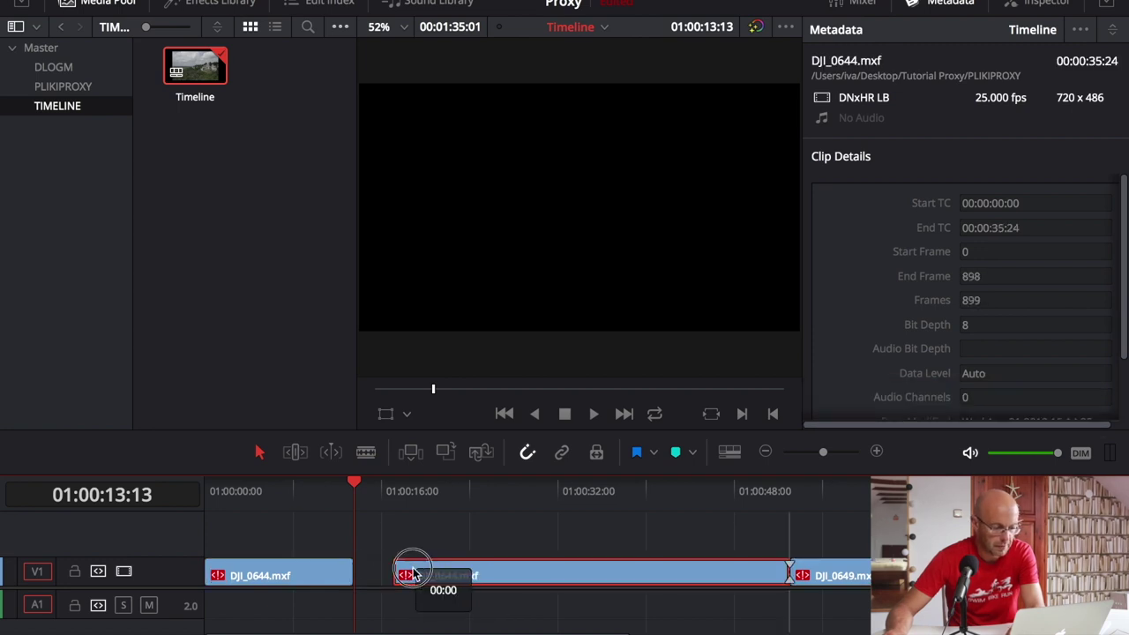
{"action": "left_click_drag", "start_coordinate": [404, 573], "coordinate": [382, 574]}
- Butt the middle DJI_0644 clip against the first clip and review the cut
{"action": "left_click", "coordinate": [788, 575], "text": "super"}
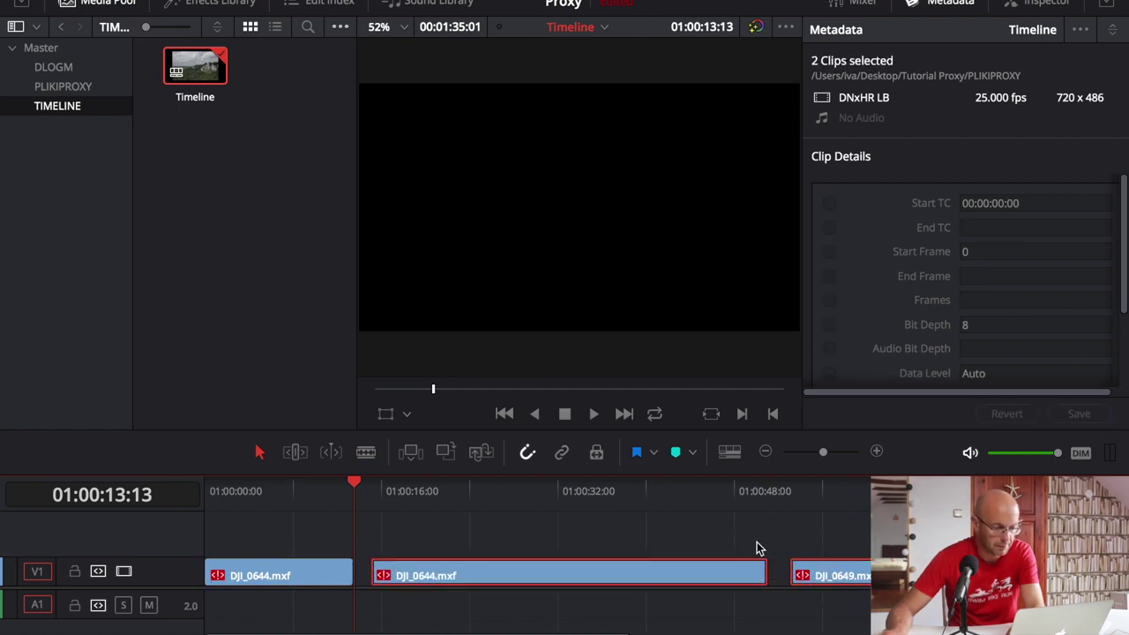
{"action": "left_click", "coordinate": [208, 0]}
{"action": "left_click_drag", "start_coordinate": [748, 569], "coordinate": [779, 569]}
{"action": "left_click_drag", "start_coordinate": [468, 575], "coordinate": [426, 575]}
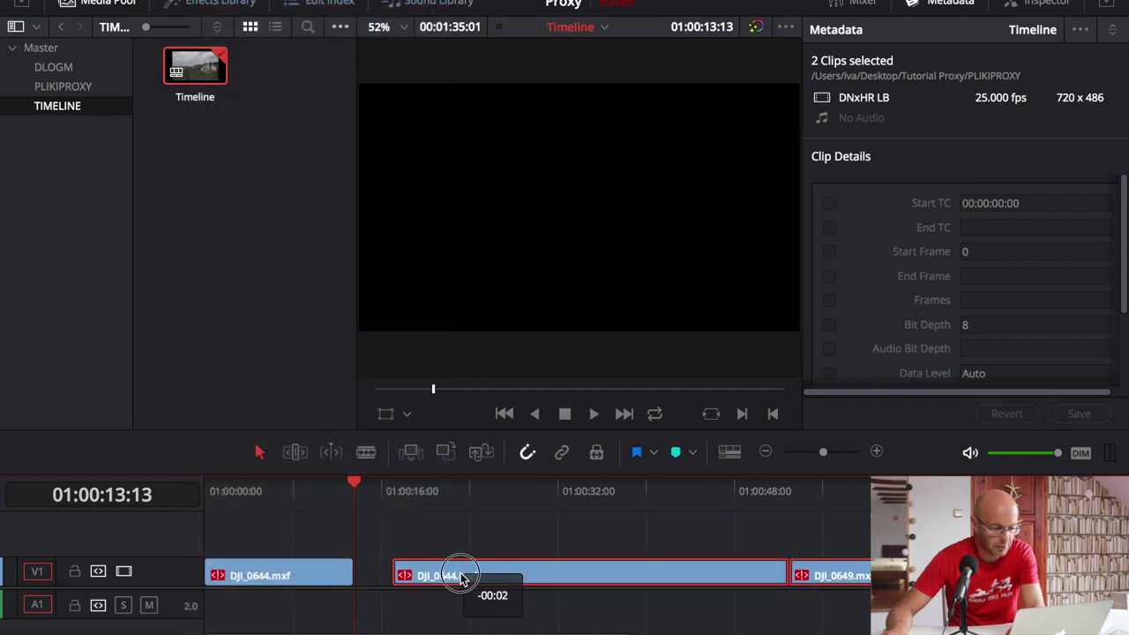
{"action": "mouse_move", "coordinate": [354, 483]}
{"action": "left_mouse_down"}
{"action": "mouse_move", "coordinate": [507, 510]}
{"action": "mouse_move", "coordinate": [396, 516]}
{"action": "mouse_move", "coordinate": [457, 524]}
{"action": "left_mouse_up"}
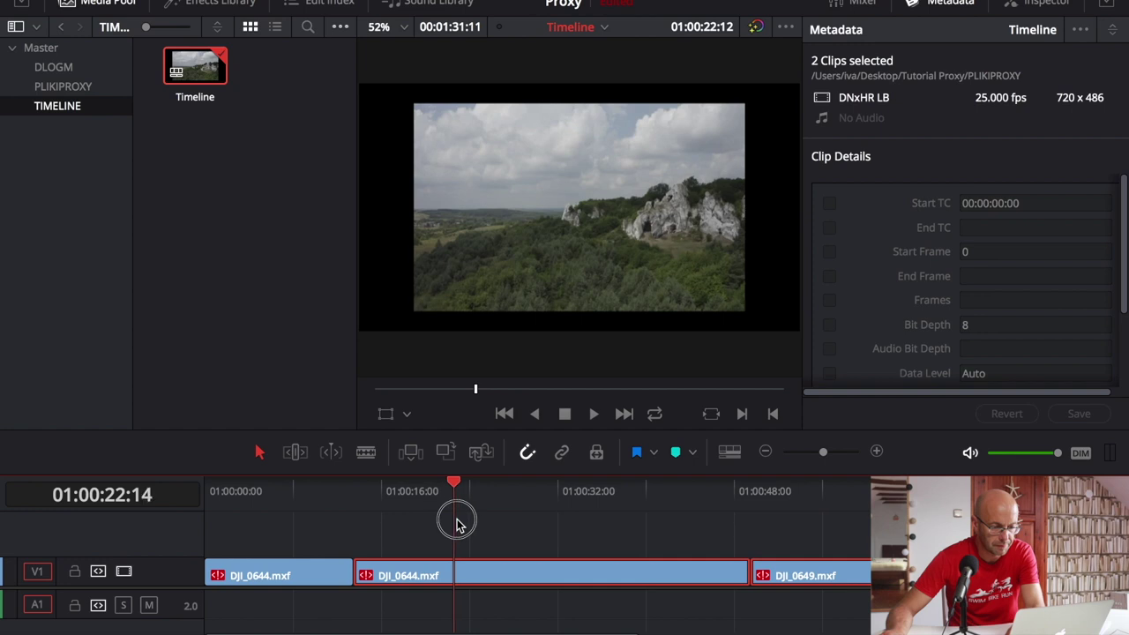
- Split DJI_0644 at the playhead, delete the unwanted piece and slide the next two clips left
{"action": "mouse_move", "coordinate": [457, 524]}
{"action": "left_mouse_down"}
{"action": "mouse_move", "coordinate": [507, 526]}
{"action": "mouse_move", "coordinate": [486, 524]}
{"action": "left_mouse_up"}
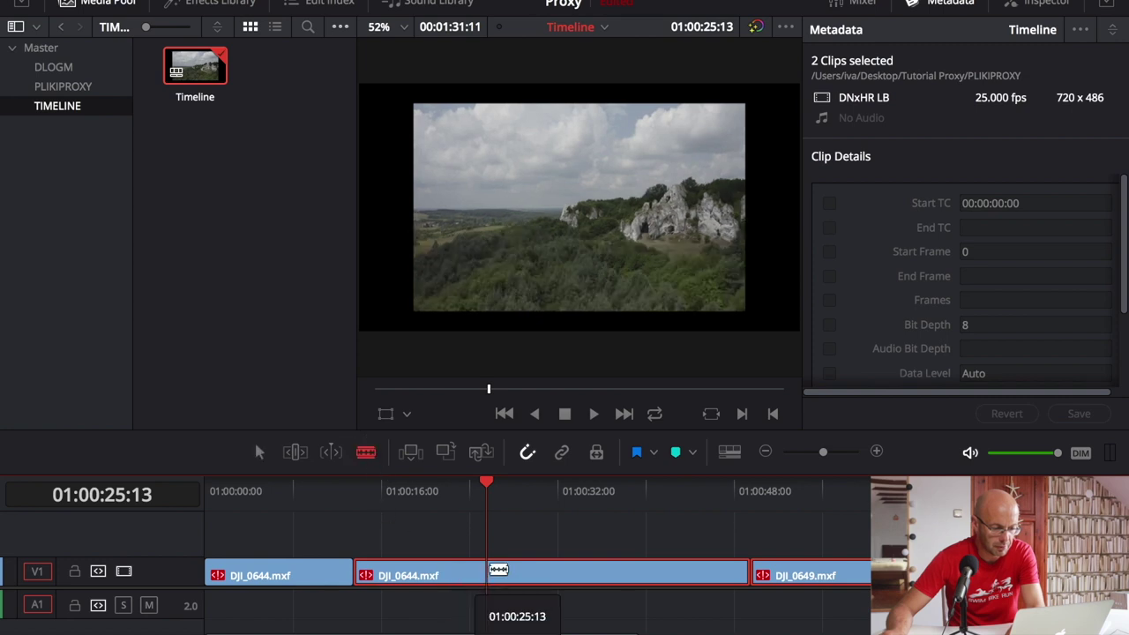
{"action": "left_click", "coordinate": [487, 576]}
{"action": "key", "text": "a"}
{"action": "left_click", "coordinate": [445, 579]}
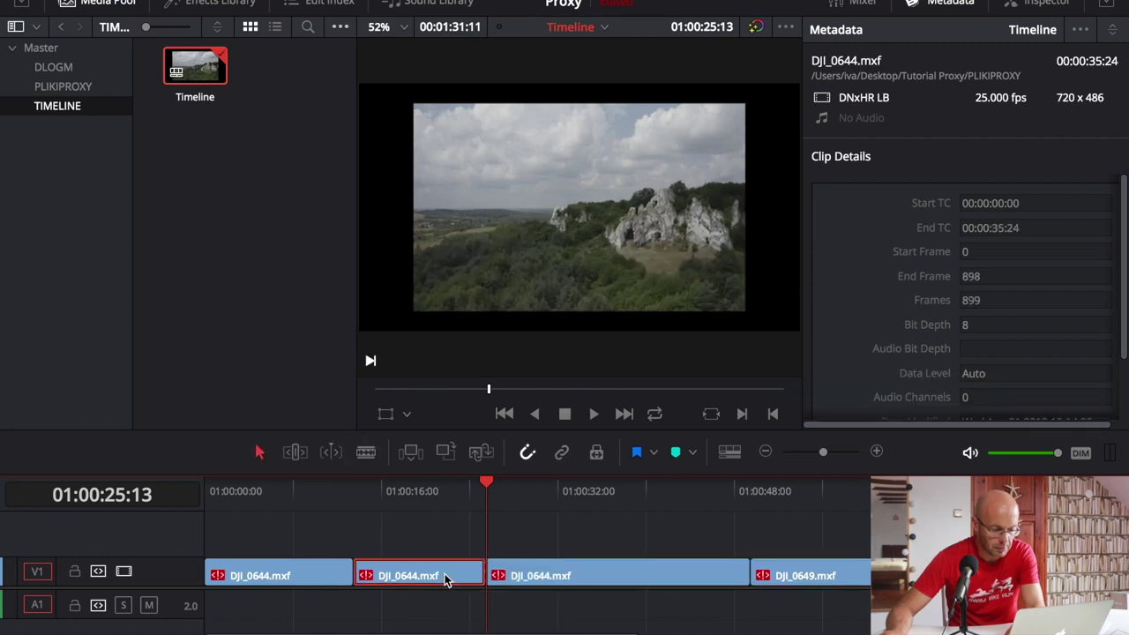
{"action": "key", "text": "BackSpace"}
{"action": "left_click_drag", "start_coordinate": [640, 550], "coordinate": [810, 597]}
{"action": "left_click_drag", "start_coordinate": [607, 578], "coordinate": [450, 577]}
- Split DJI_0644 again at 01:00:23:15 and delete its right-hand piece, leaving a gap before DJI_0649
{"action": "mouse_move", "coordinate": [490, 484]}
{"action": "left_mouse_down"}
{"action": "mouse_move", "coordinate": [432, 528]}
{"action": "mouse_move", "coordinate": [491, 532]}
{"action": "mouse_move", "coordinate": [466, 532]}
{"action": "left_mouse_up"}
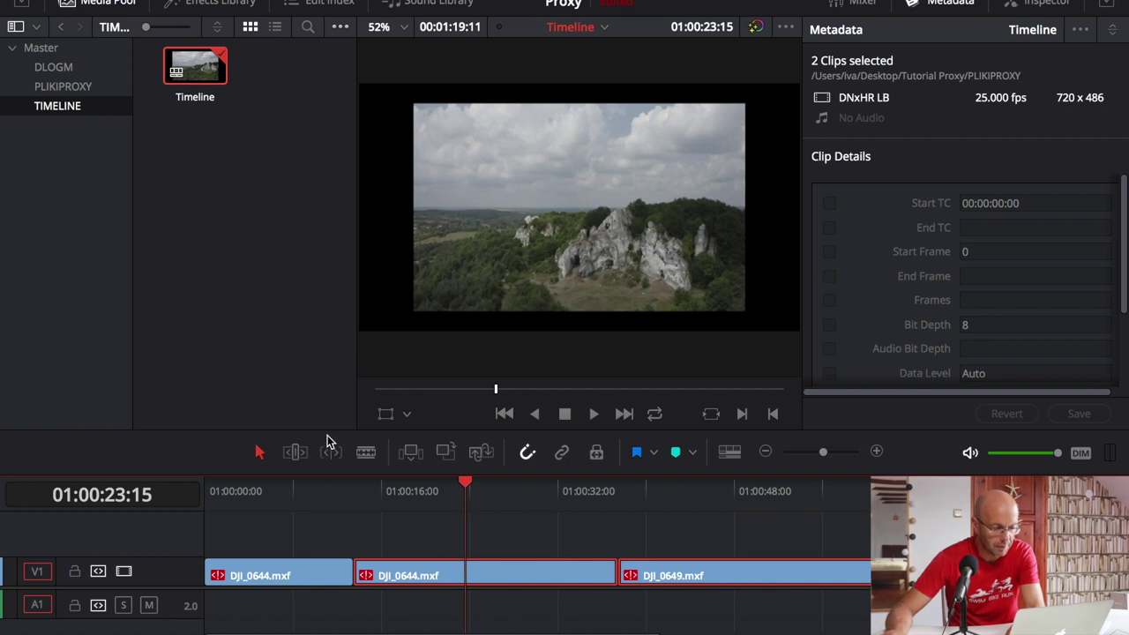
{"action": "left_click", "coordinate": [365, 453]}
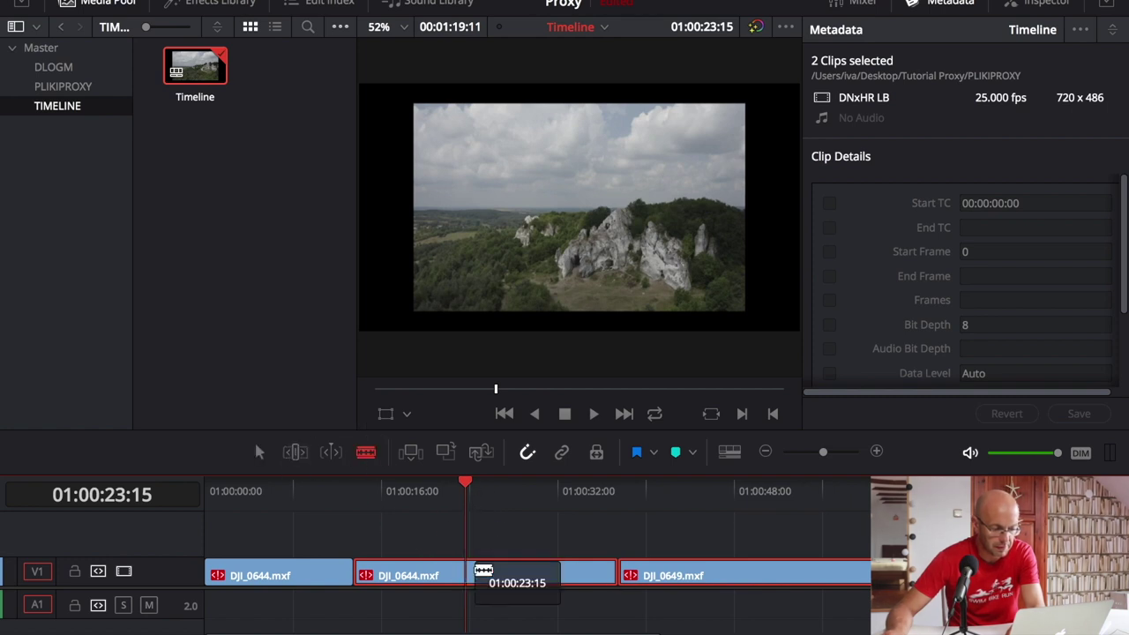
{"action": "left_click", "coordinate": [465, 576]}
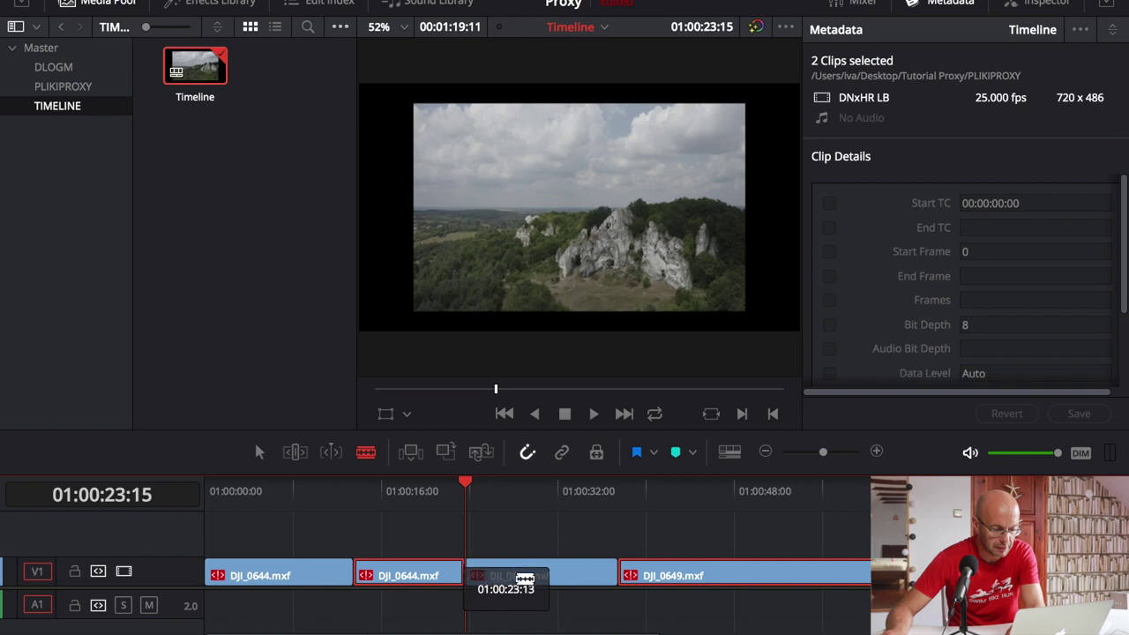
{"action": "key", "text": "a"}
{"action": "left_click", "coordinate": [505, 565]}
{"action": "key", "text": "BackSpace"}
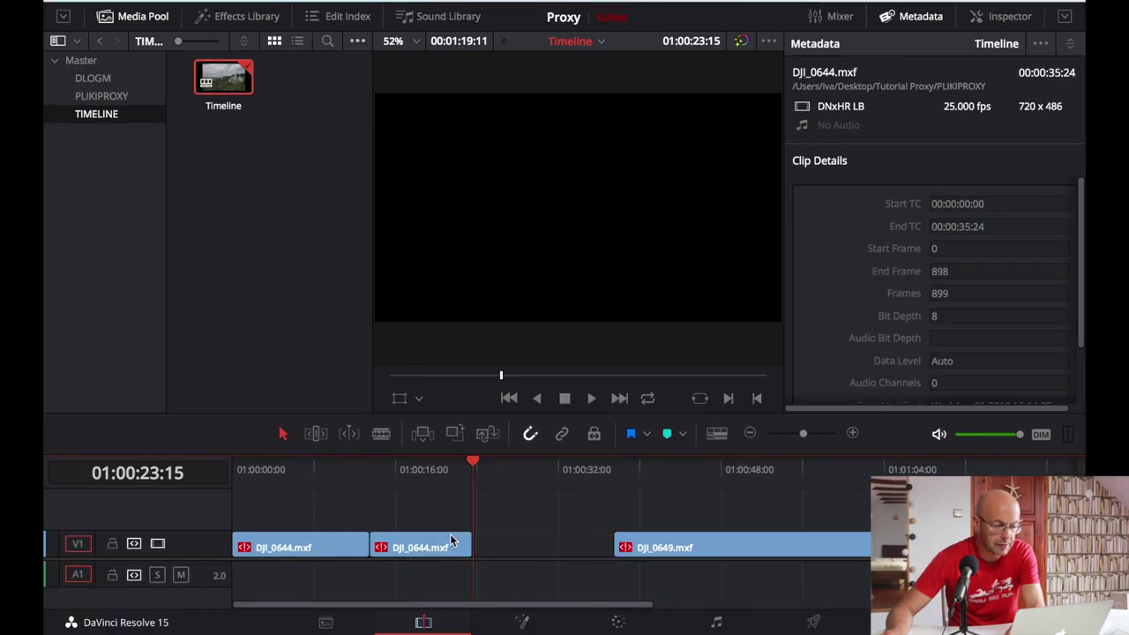
- Trim DJI_0649's start and move it left to follow the first clip
{"action": "mouse_move", "coordinate": [625, 547]}
{"action": "left_mouse_down"}
{"action": "mouse_move", "coordinate": [423, 548]}
{"action": "mouse_move", "coordinate": [926, 516]}
{"action": "left_mouse_up"}
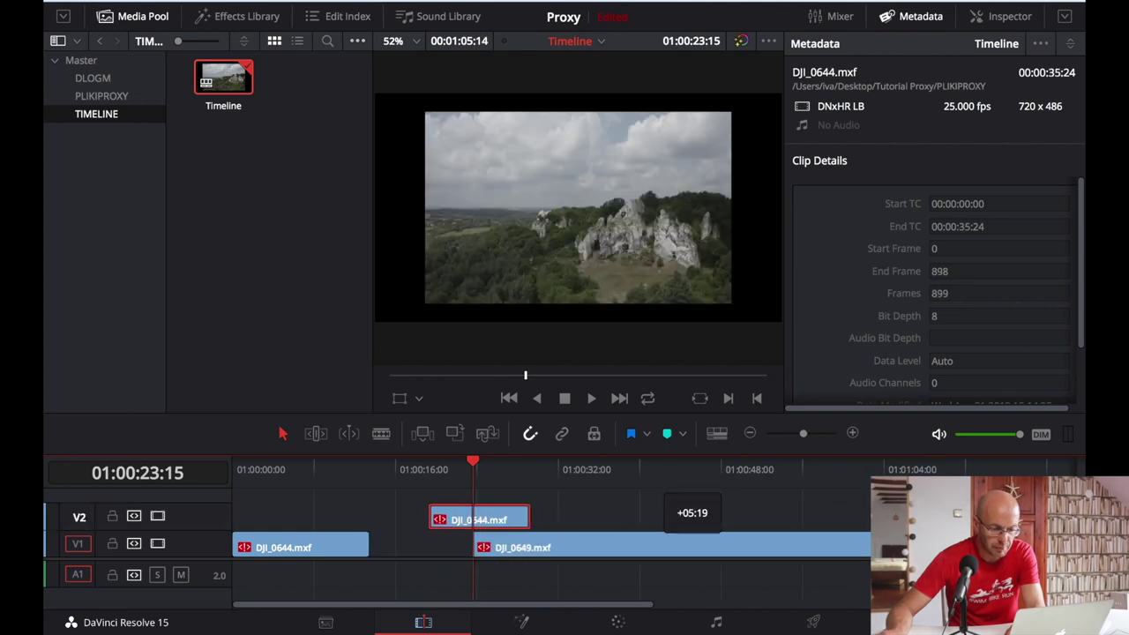
{"action": "mouse_move", "coordinate": [630, 547]}
{"action": "left_mouse_down"}
{"action": "mouse_move", "coordinate": [512, 549]}
{"action": "mouse_move", "coordinate": [501, 536]}
{"action": "left_mouse_up"}
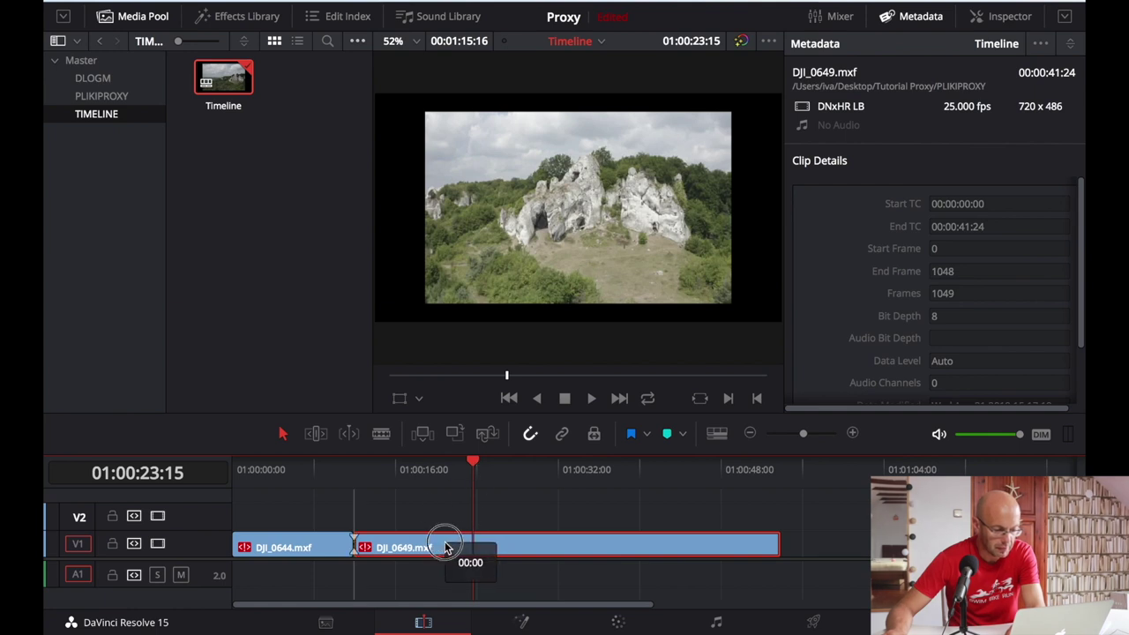
{"action": "mouse_move", "coordinate": [465, 471]}
{"action": "left_mouse_down"}
{"action": "mouse_move", "coordinate": [435, 484]}
{"action": "mouse_move", "coordinate": [512, 492]}
{"action": "mouse_move", "coordinate": [446, 496]}
{"action": "mouse_move", "coordinate": [480, 495]}
{"action": "left_mouse_up"}
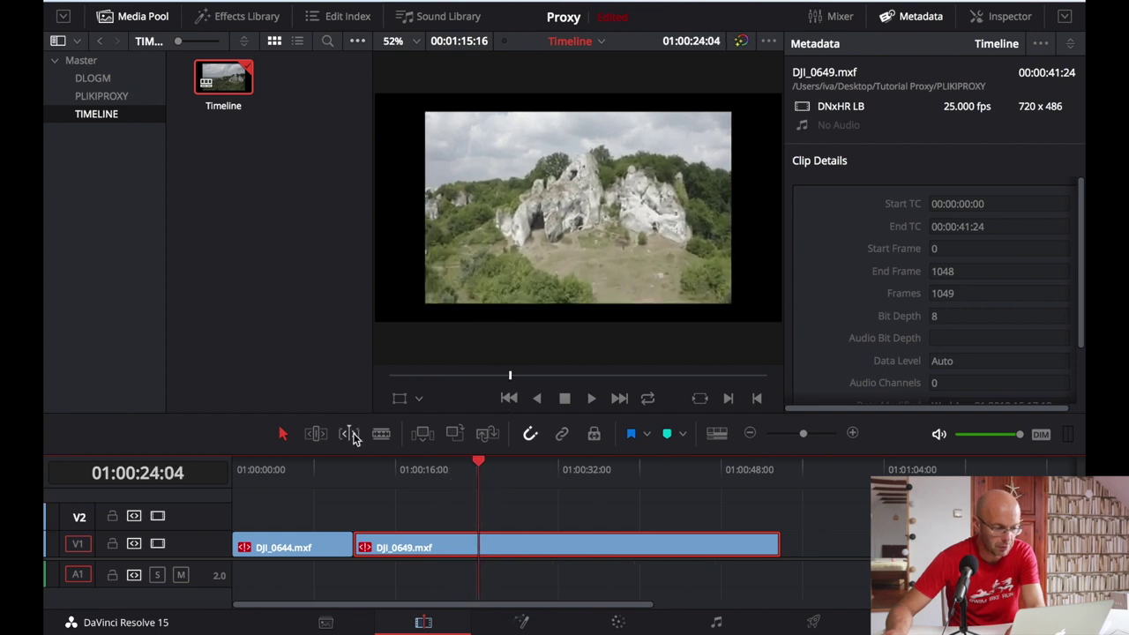
- Cut off DJI_0649's tail, place DJI_0644 right after it, and review the edit
{"action": "left_click", "coordinate": [480, 545]}
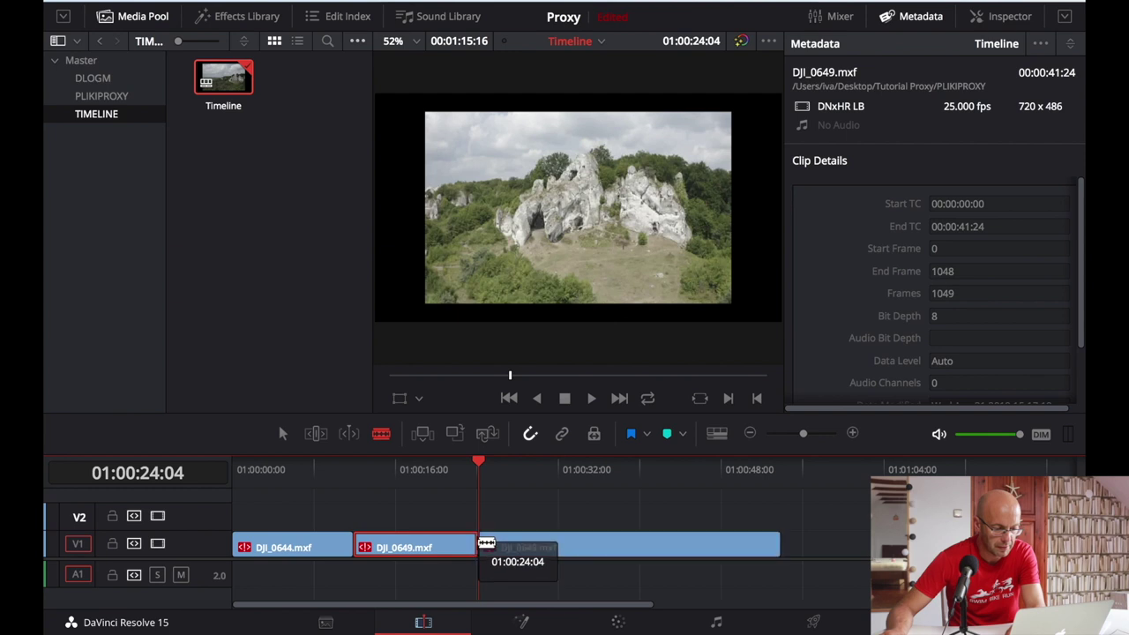
{"action": "key", "text": "a"}
{"action": "left_click", "coordinate": [528, 547]}
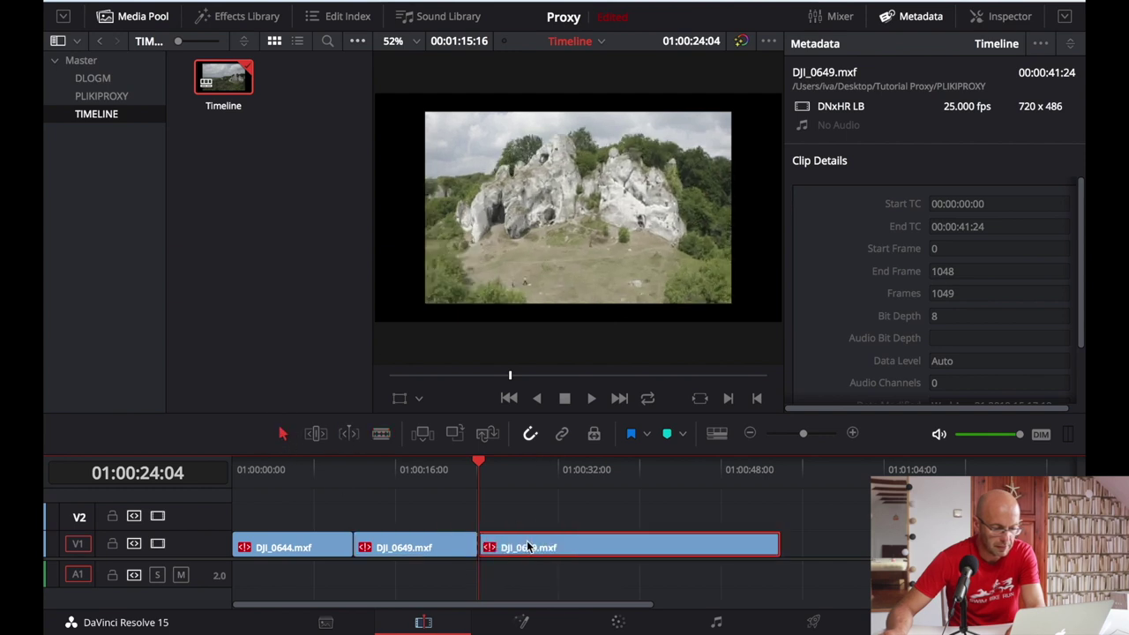
{"action": "key", "text": "Delete"}
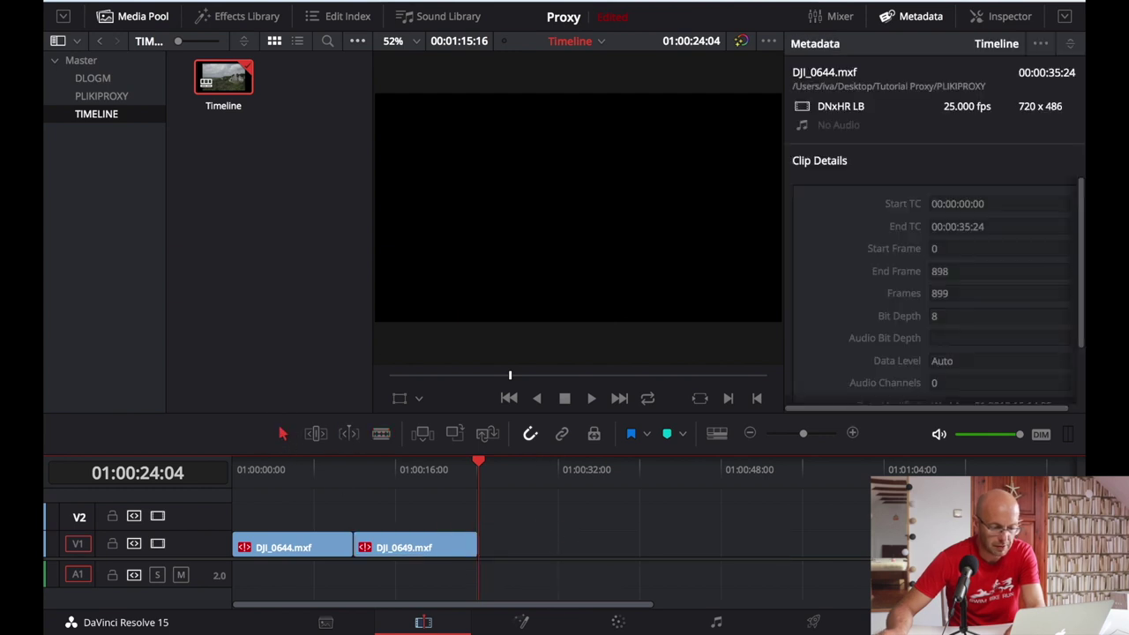
{"action": "left_click_drag", "start_coordinate": [874, 543], "coordinate": [525, 544]}
{"action": "mouse_move", "coordinate": [477, 465]}
{"action": "left_mouse_down"}
{"action": "mouse_move", "coordinate": [230, 495]}
{"action": "mouse_move", "coordinate": [579, 505]}
{"action": "left_mouse_up"}
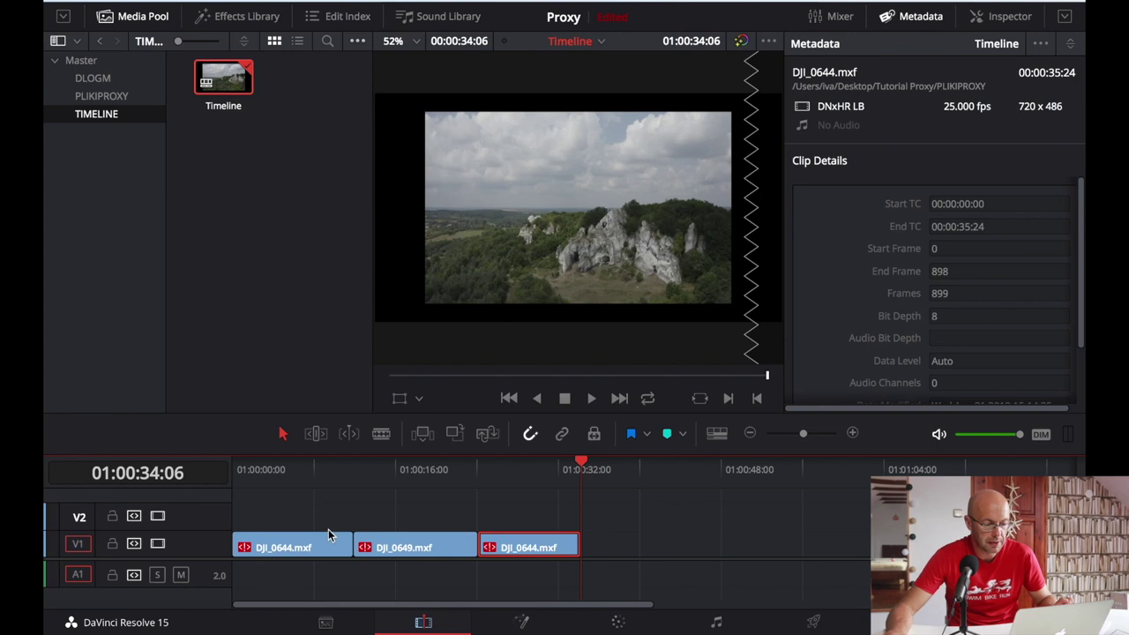
{"action": "mouse_move", "coordinate": [581, 465]}
{"action": "left_mouse_down"}
{"action": "mouse_move", "coordinate": [519, 521]}
{"action": "mouse_move", "coordinate": [583, 519]}
{"action": "mouse_move", "coordinate": [285, 544]}
{"action": "left_mouse_up"}
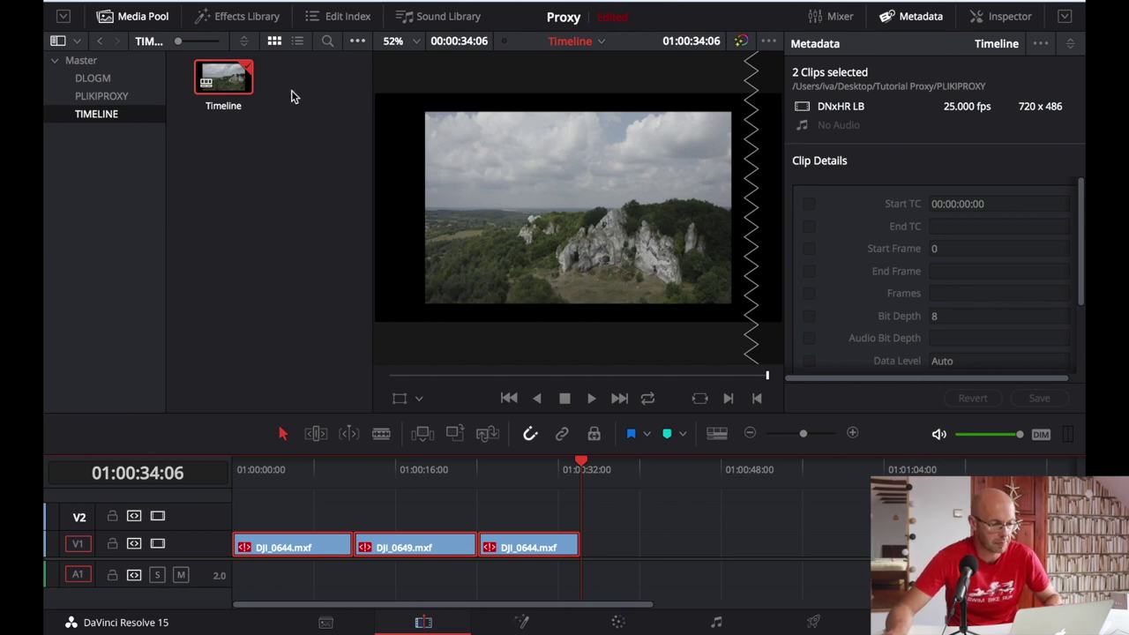
- Reconform the timeline from bins with PLIKIPROXY unchecked, leaving only DLOGM
{"action": "left_click", "coordinate": [228, 82]}
{"action": "right_click", "coordinate": [228, 82]}
{"action": "mouse_move", "coordinate": [273, 88]}
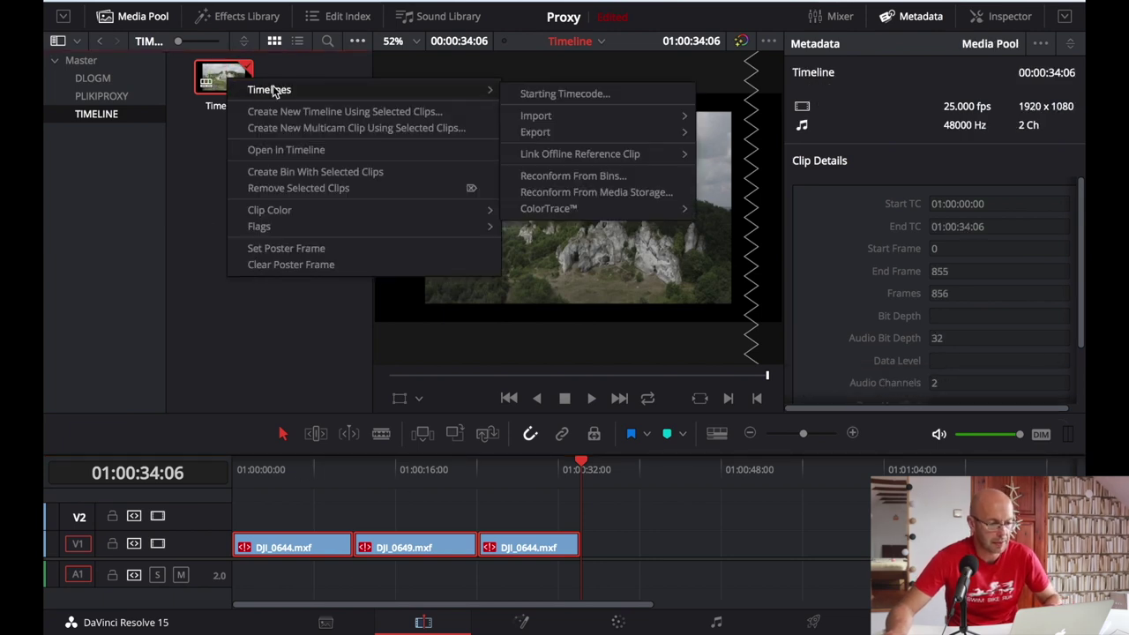
{"action": "left_click", "coordinate": [575, 176]}
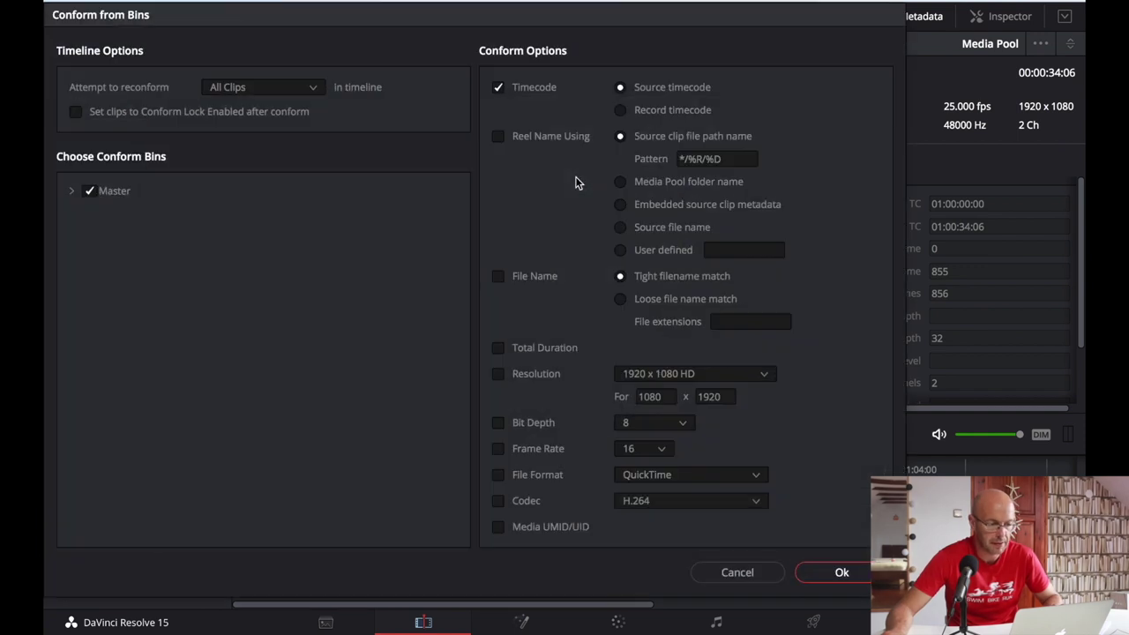
{"action": "left_click", "coordinate": [76, 193]}
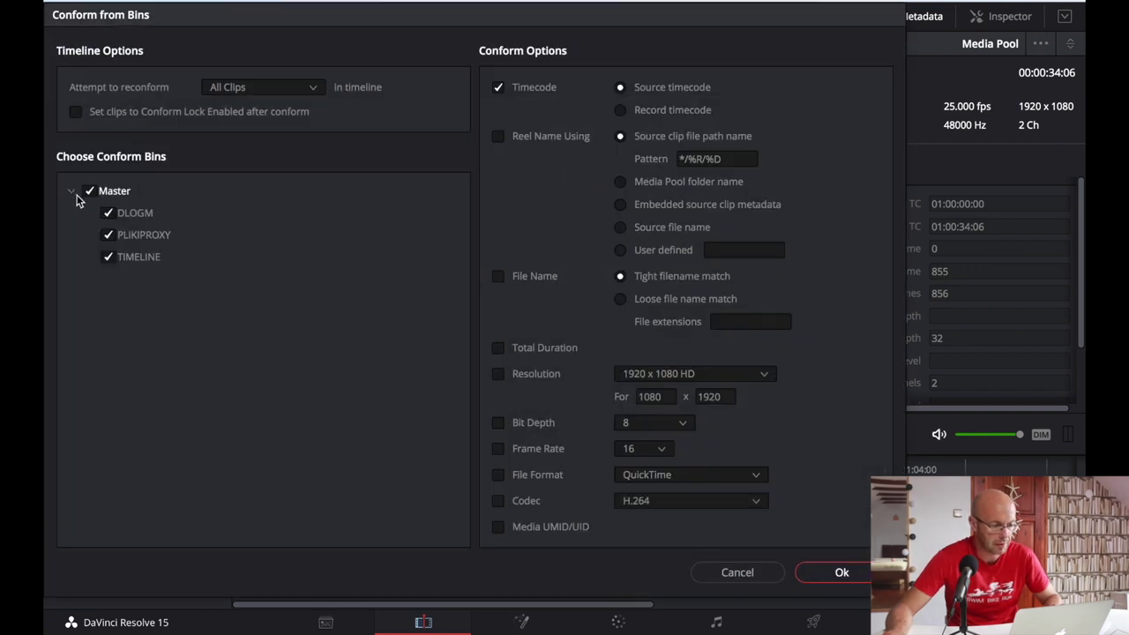
{"action": "left_click", "coordinate": [109, 237]}
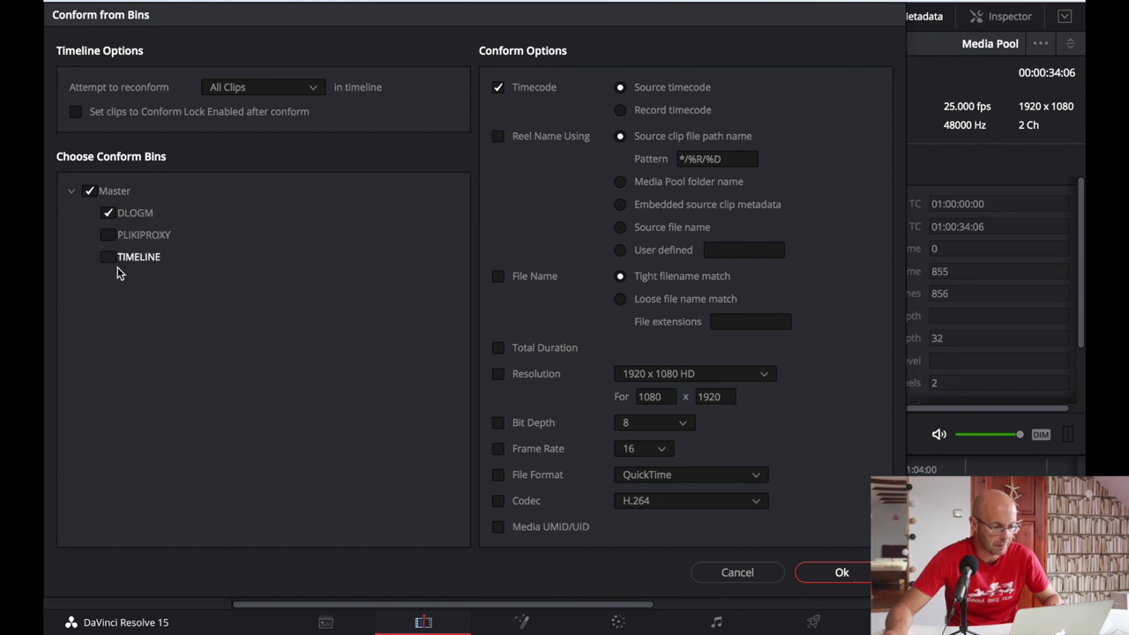
{"action": "left_click", "coordinate": [861, 582]}
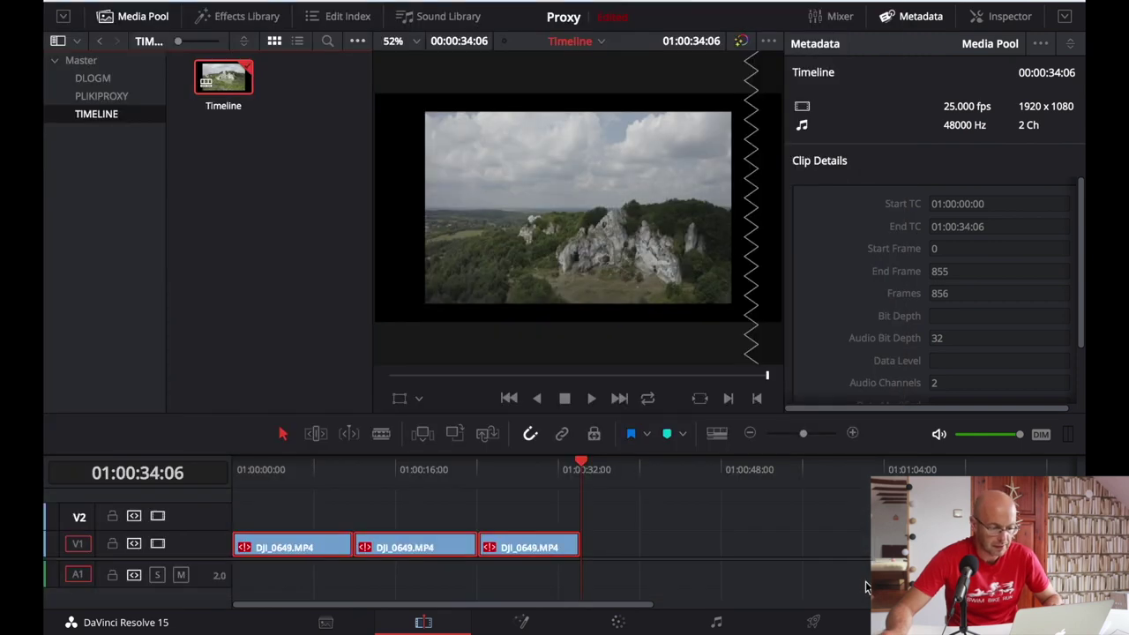
- Scrub through the reconformed edit to check the 3840 x 2160 H.265 footage
{"action": "left_click_drag", "start_coordinate": [583, 473], "coordinate": [502, 477]}
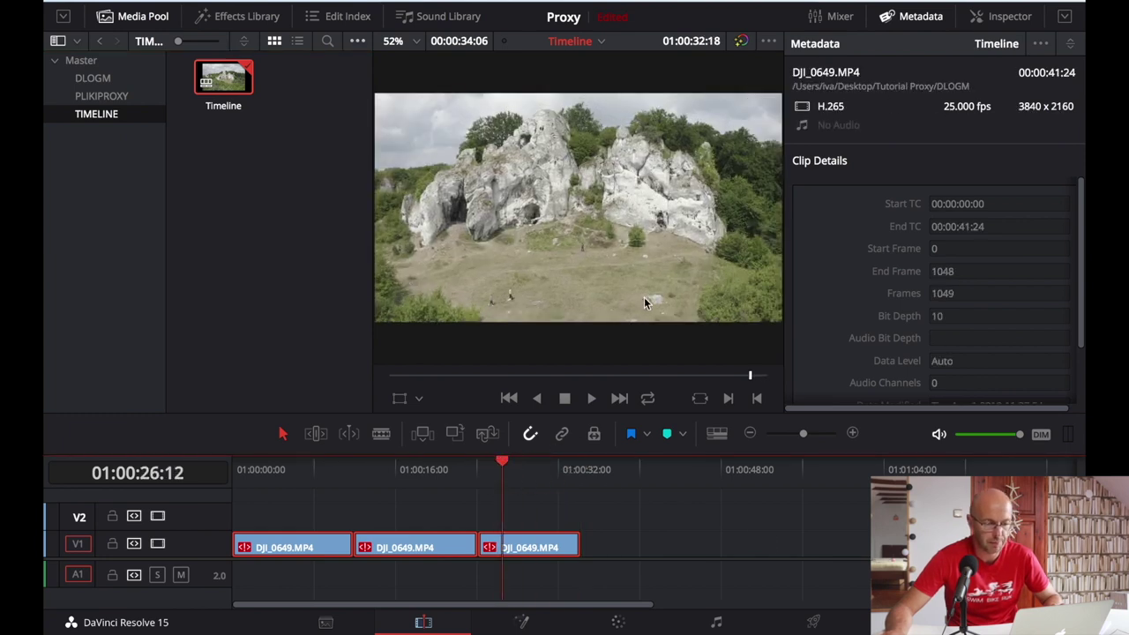
{"action": "mouse_move", "coordinate": [516, 467]}
{"action": "left_mouse_down"}
{"action": "mouse_move", "coordinate": [276, 509]}
{"action": "mouse_move", "coordinate": [568, 526]}
{"action": "left_mouse_up"}
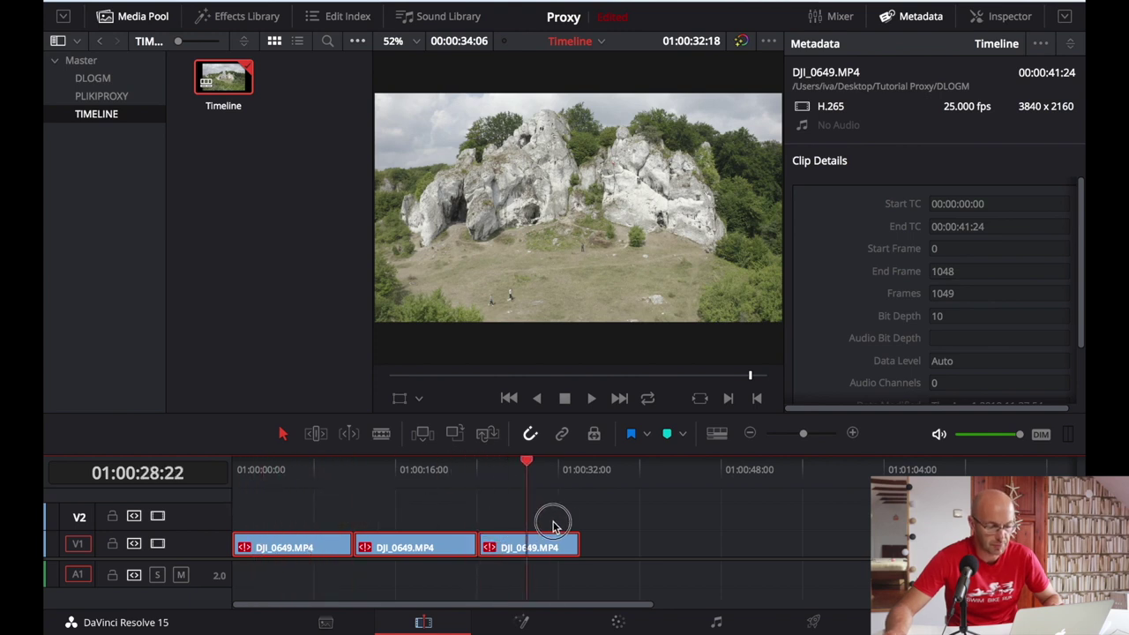
{"action": "scroll", "coordinate": [664, 530], "scroll_direction": "right", "scroll_amount": 5}
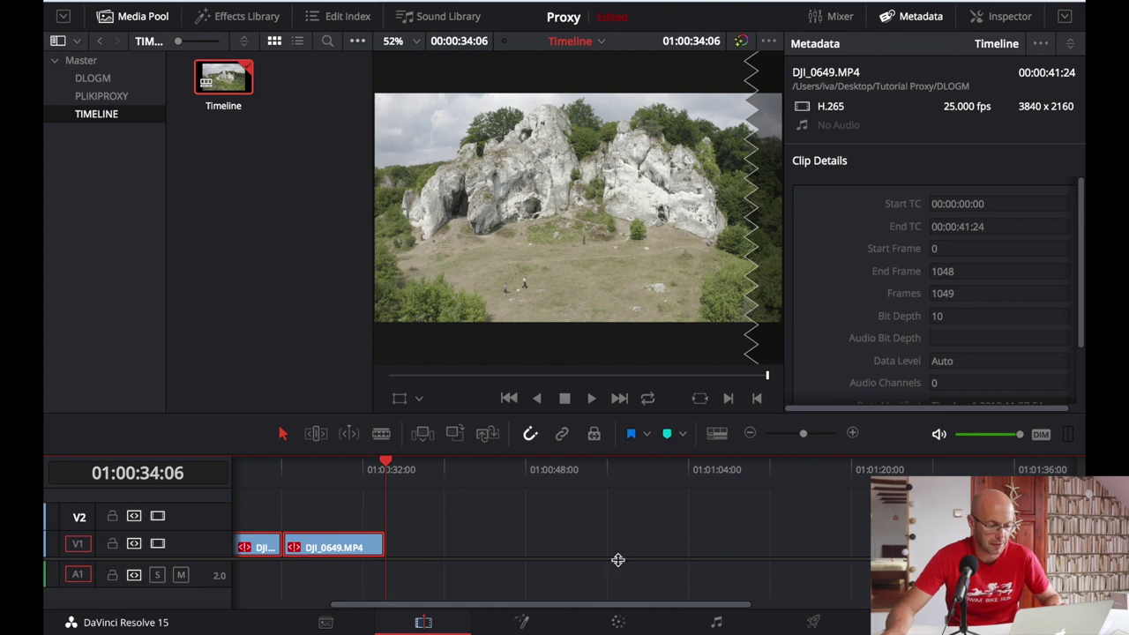
{"action": "left_click_drag", "start_coordinate": [596, 607], "coordinate": [454, 609]}
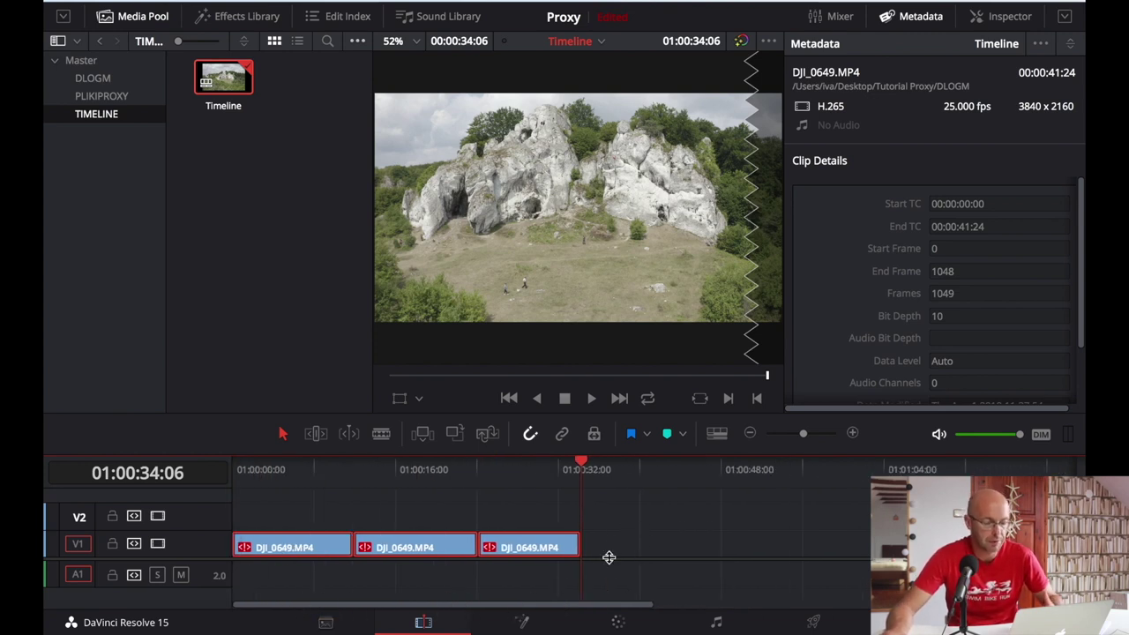
{"action": "scroll", "coordinate": [392, 518], "scroll_direction": "down", "scroll_amount": 1}
{"action": "scroll", "coordinate": [433, 576], "scroll_direction": "up", "scroll_amount": 1}
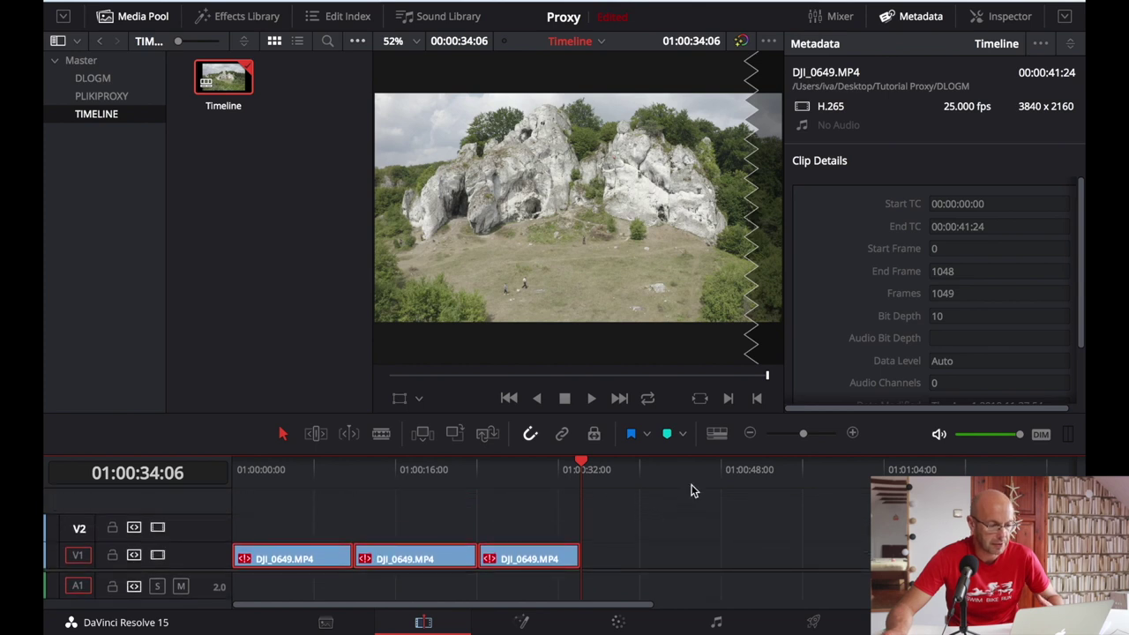
- Reconform the timeline from bins again with only PLIKIPROXY checked to restore the .mxf proxies
{"action": "right_click", "coordinate": [237, 71]}
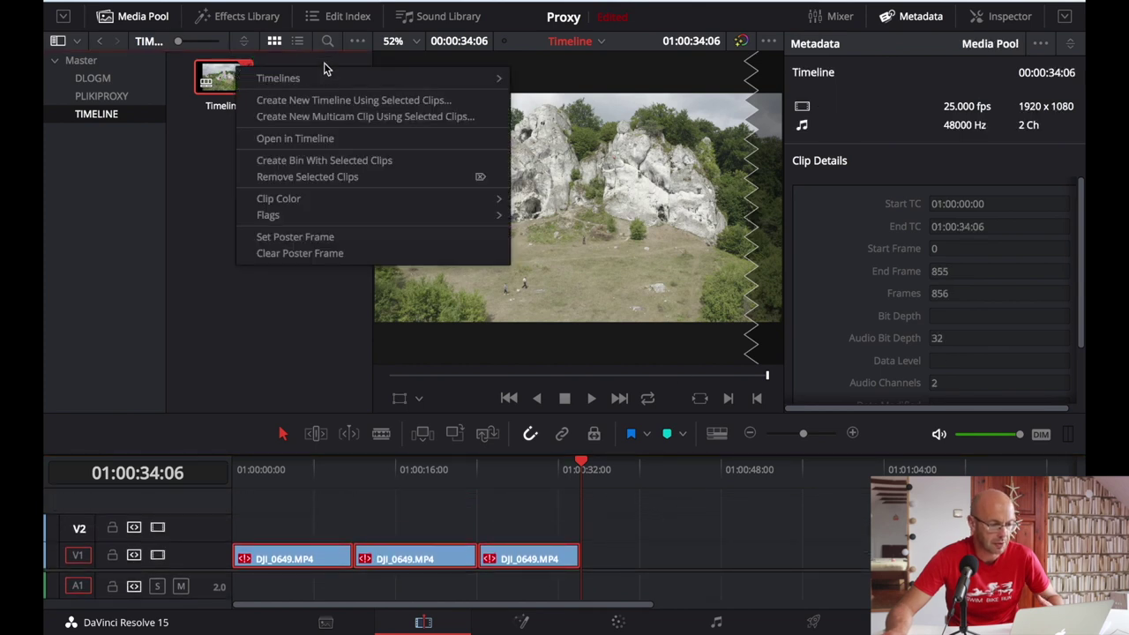
{"action": "mouse_move", "coordinate": [379, 81]}
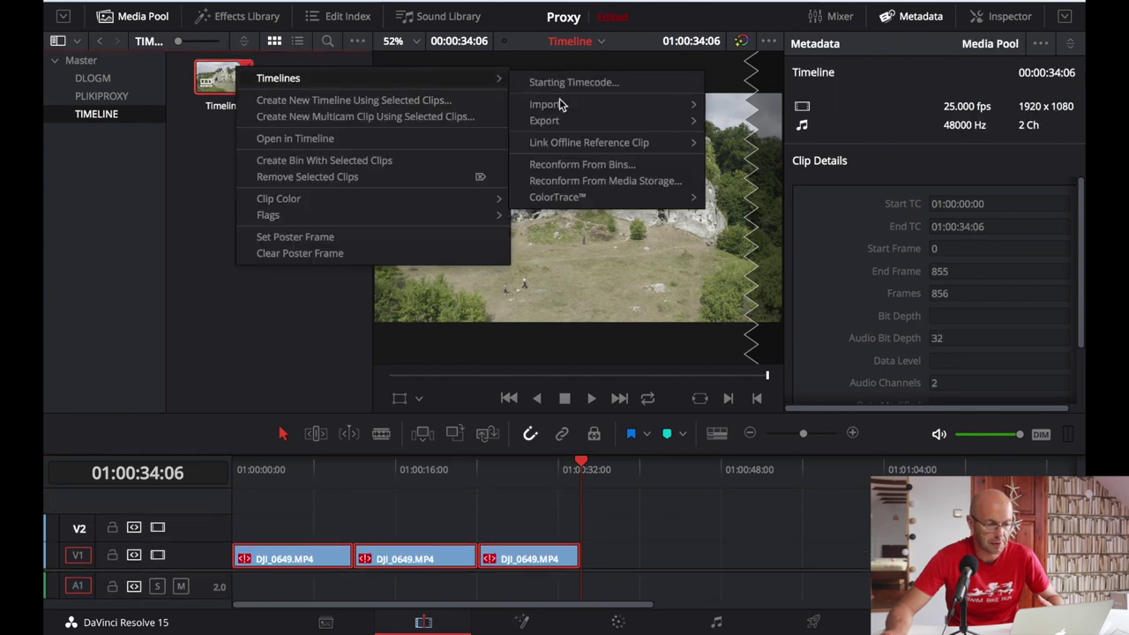
{"action": "left_click", "coordinate": [587, 166]}
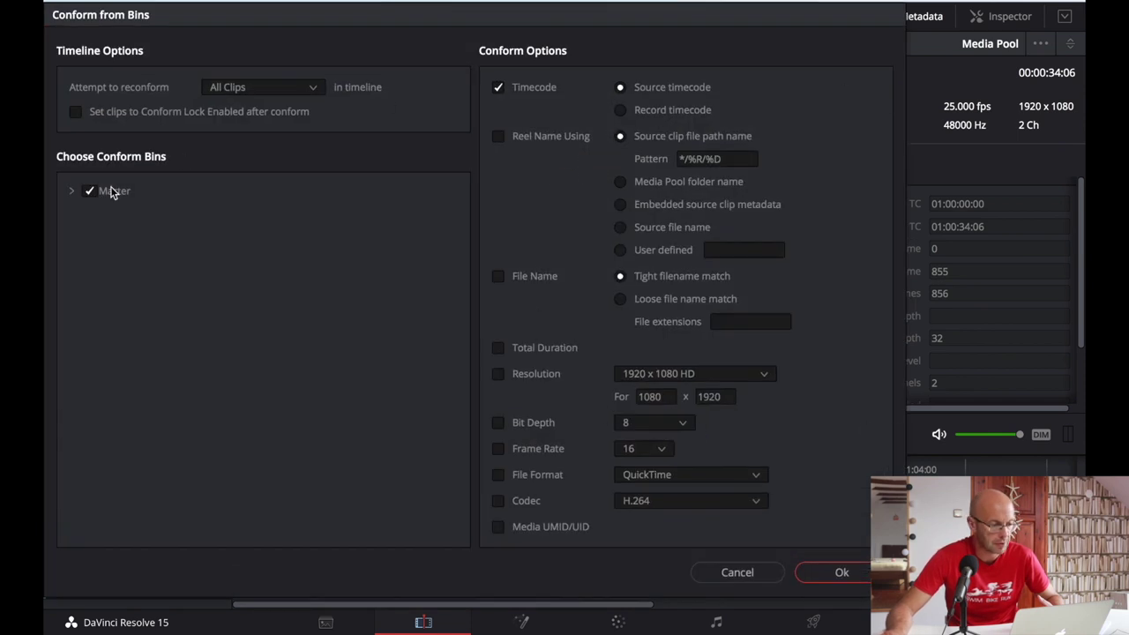
{"action": "left_click", "coordinate": [73, 191]}
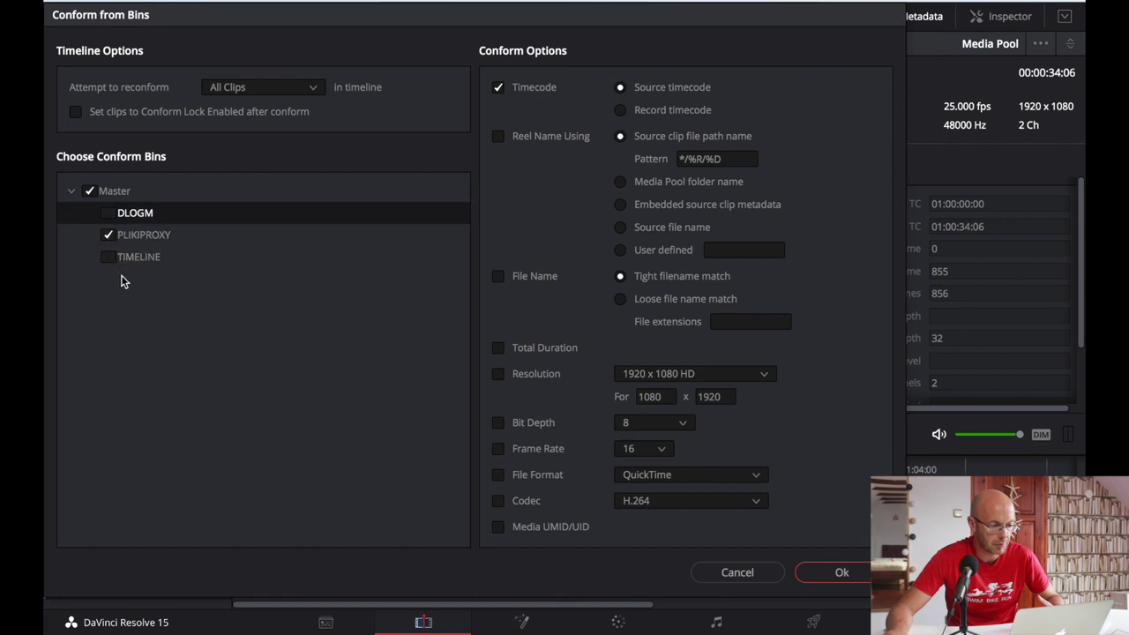
{"action": "left_click", "coordinate": [846, 573]}
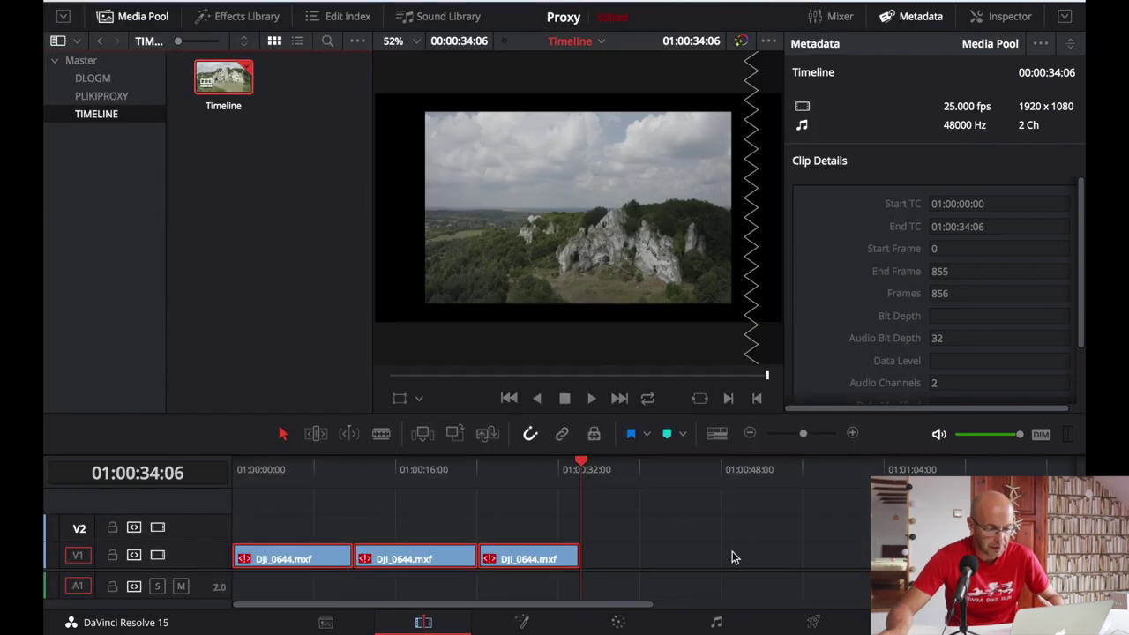
{"action": "scroll", "coordinate": [733, 558], "scroll_direction": "right", "scroll_amount": 3}
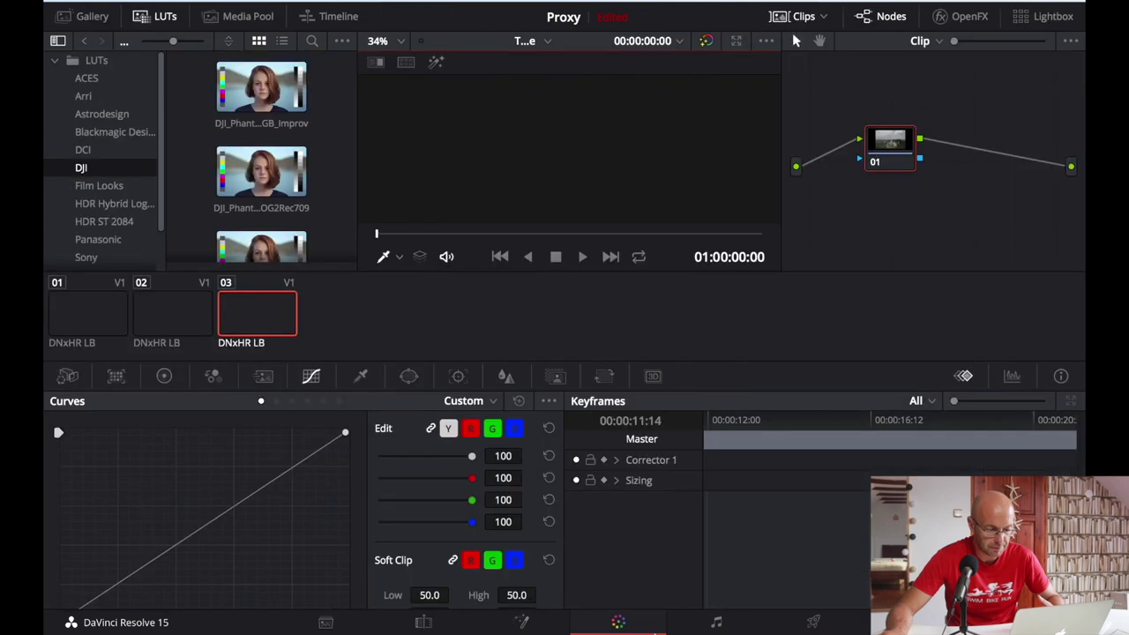
- Apply the DJI 3D LUT to clip 01's node, then bring up clip 02's node options
{"action": "right_click", "coordinate": [909, 143]}
{"action": "mouse_move", "coordinate": [962, 327]}
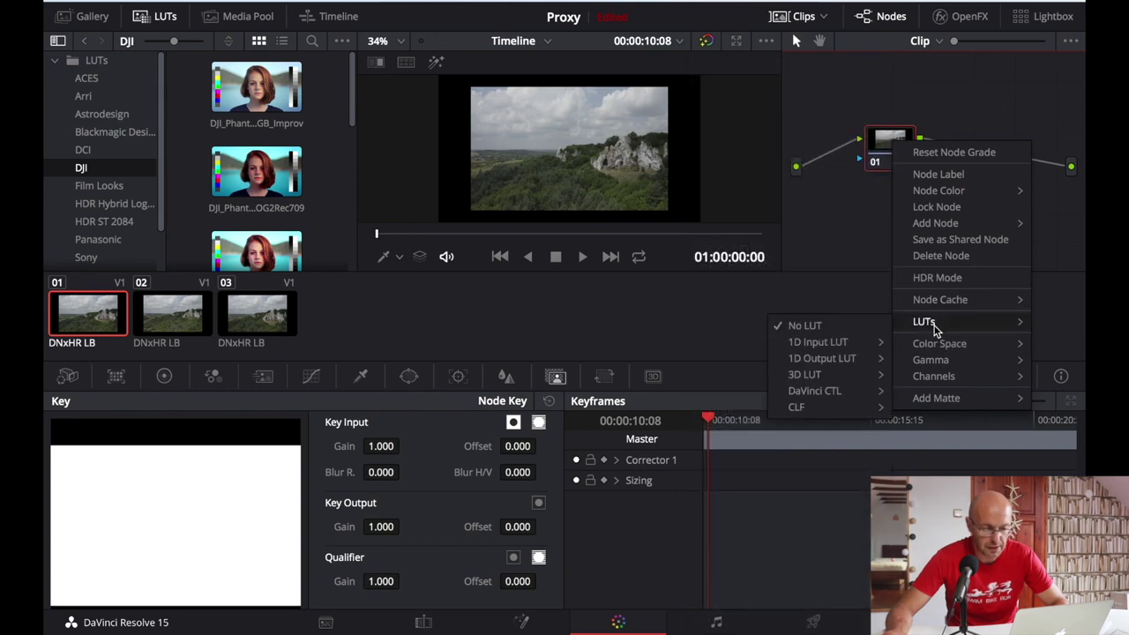
{"action": "mouse_move", "coordinate": [805, 374]}
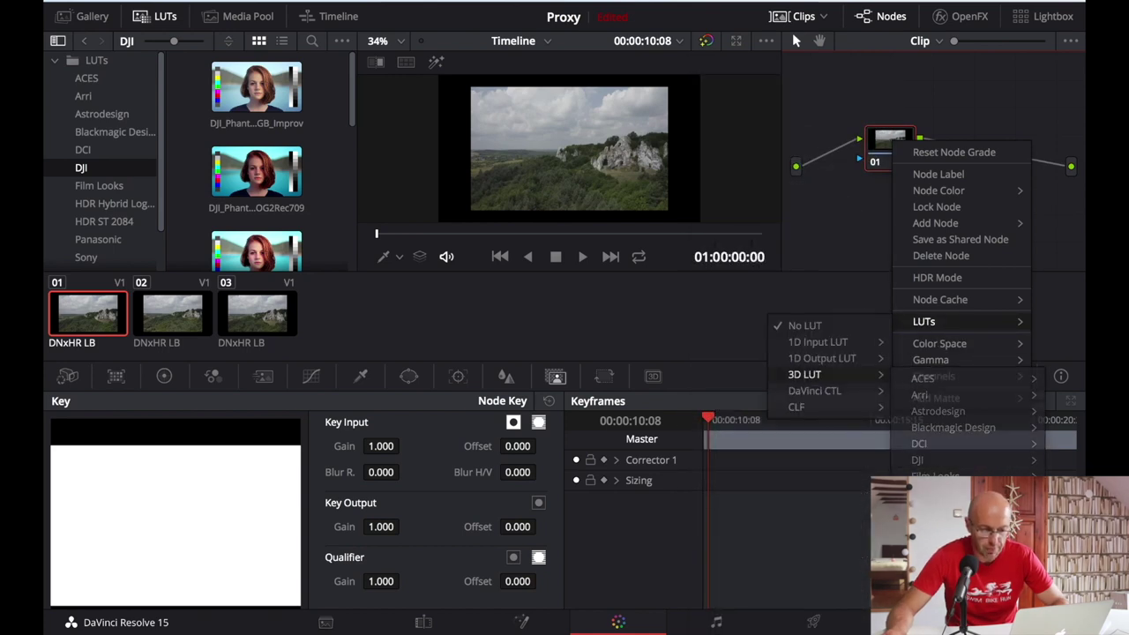
{"action": "left_click", "coordinate": [962, 432]}
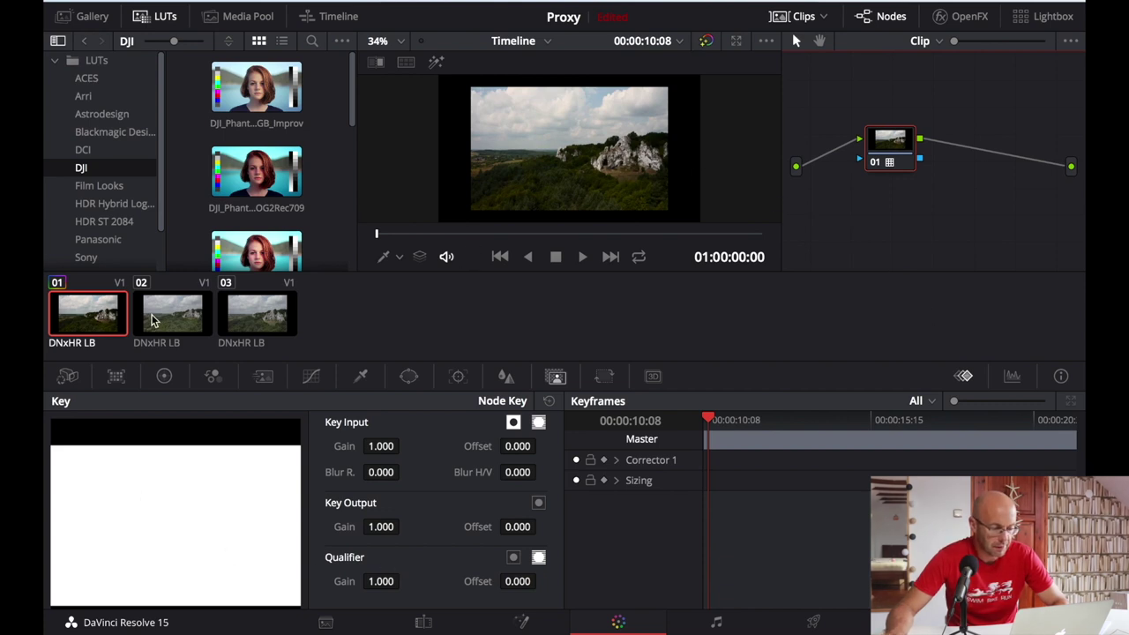
{"action": "left_click", "coordinate": [174, 315]}
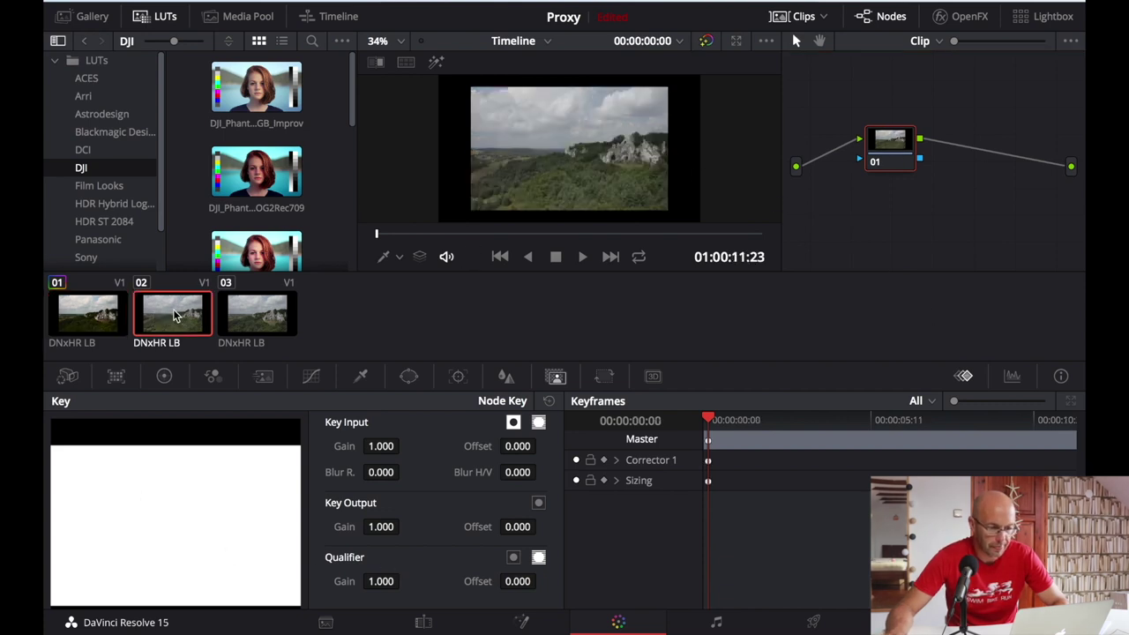
{"action": "right_click", "coordinate": [893, 154]}
{"action": "mouse_move", "coordinate": [929, 331]}
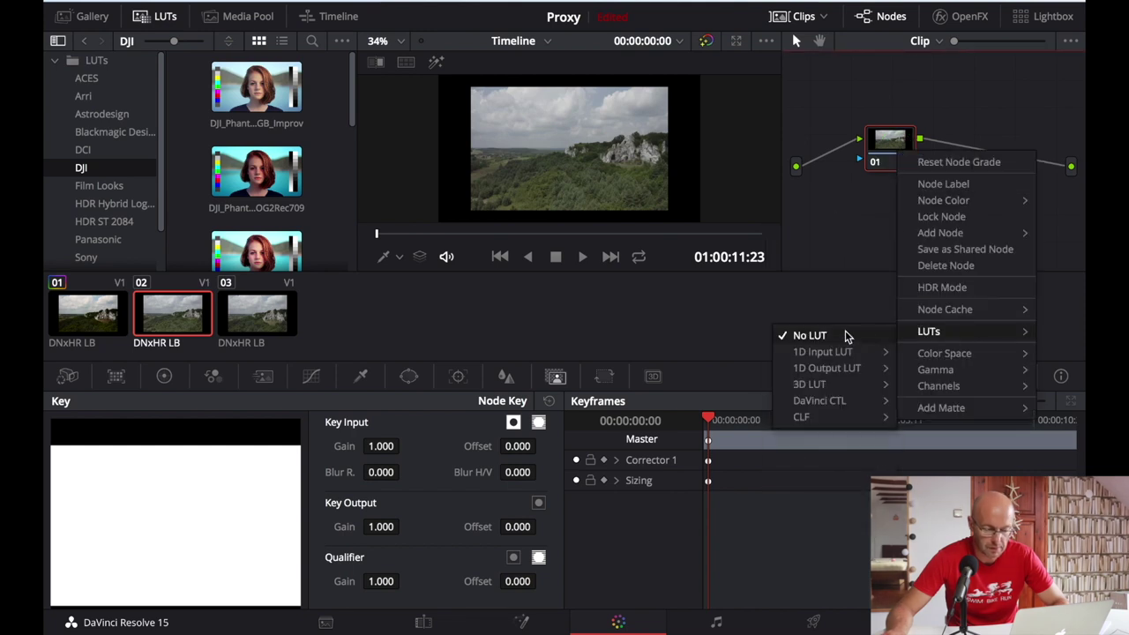
- Apply the DJI 3D LUT to clip 03's node and return to the Edit page
{"action": "left_click", "coordinate": [1027, 95]}
{"action": "key", "text": "Down"}
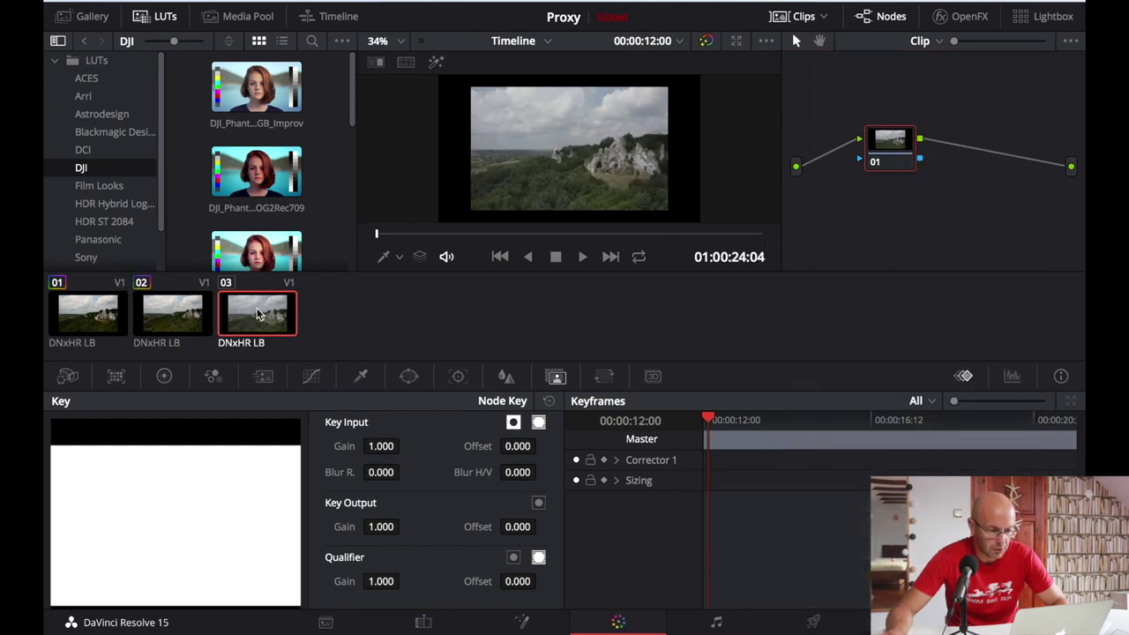
{"action": "right_click", "coordinate": [894, 157]}
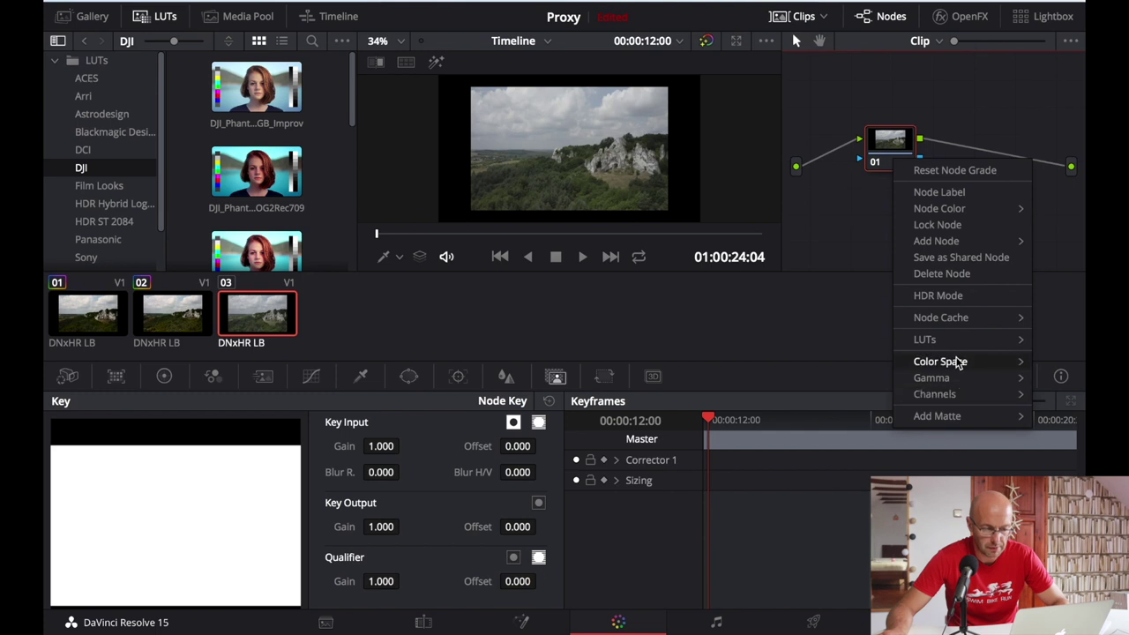
{"action": "mouse_move", "coordinate": [933, 342]}
{"action": "mouse_move", "coordinate": [818, 398]}
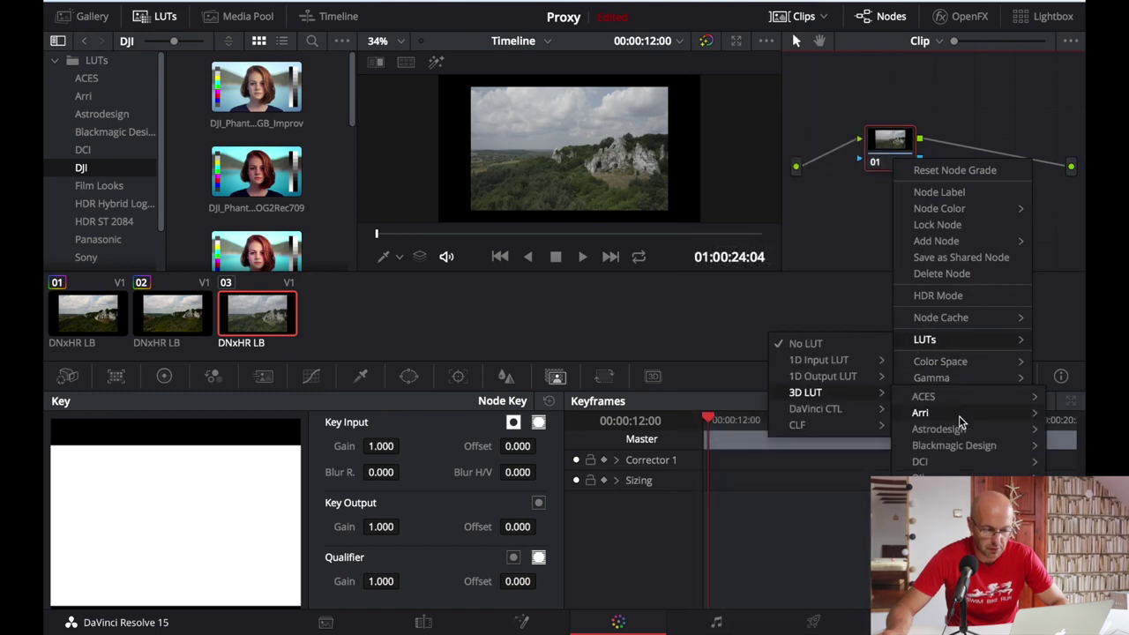
{"action": "mouse_move", "coordinate": [935, 527]}
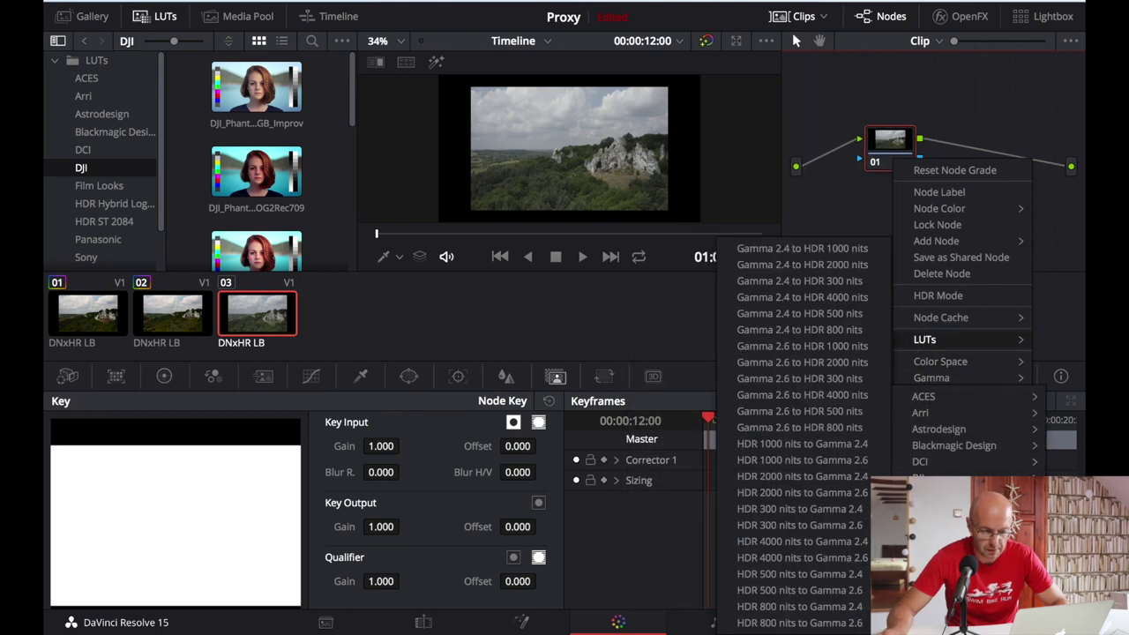
{"action": "left_click", "coordinate": [828, 393]}
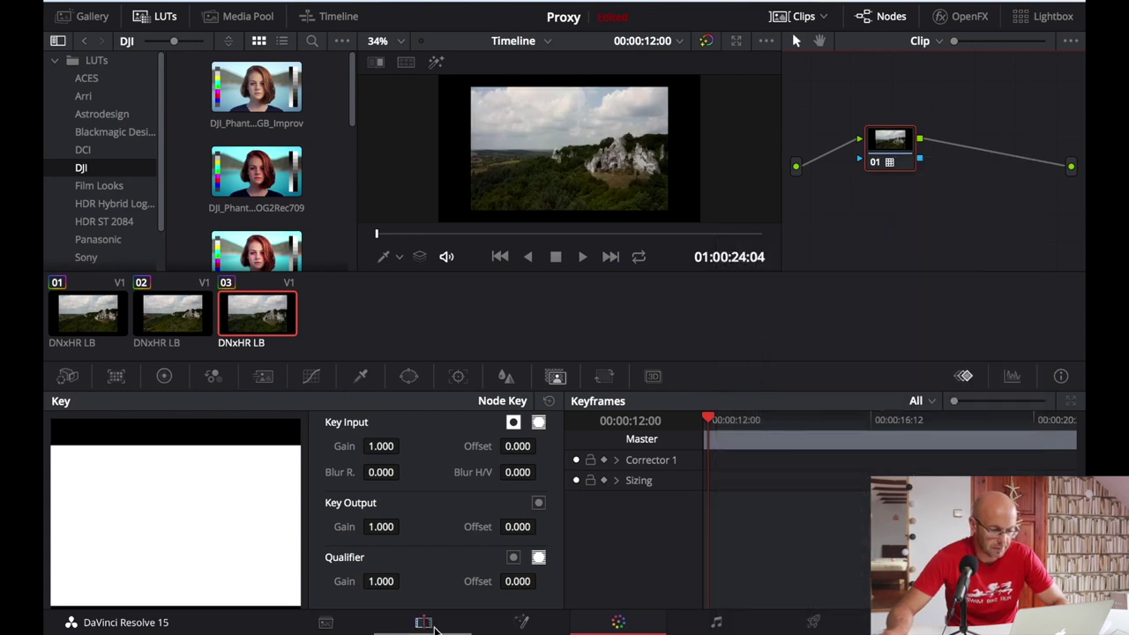
{"action": "left_click", "coordinate": [423, 624]}
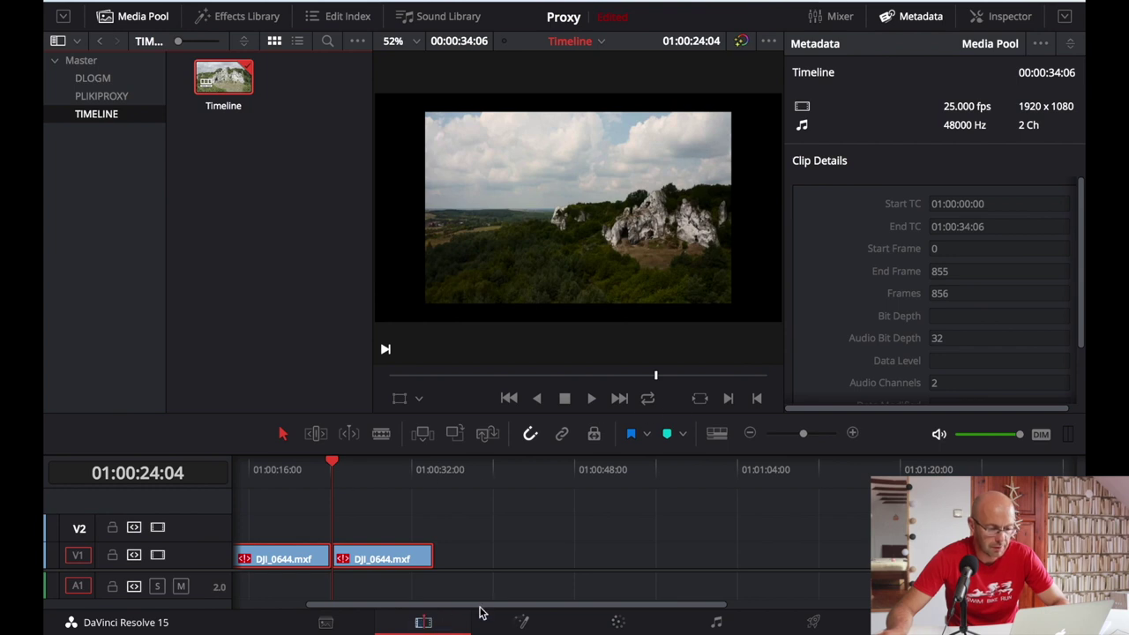
{"action": "left_click_drag", "start_coordinate": [481, 607], "coordinate": [272, 605]}
{"action": "mouse_move", "coordinate": [481, 465]}
{"action": "left_mouse_down"}
{"action": "mouse_move", "coordinate": [236, 507]}
{"action": "mouse_move", "coordinate": [527, 530]}
{"action": "mouse_move", "coordinate": [317, 519]}
{"action": "mouse_move", "coordinate": [367, 517]}
{"action": "left_mouse_up"}
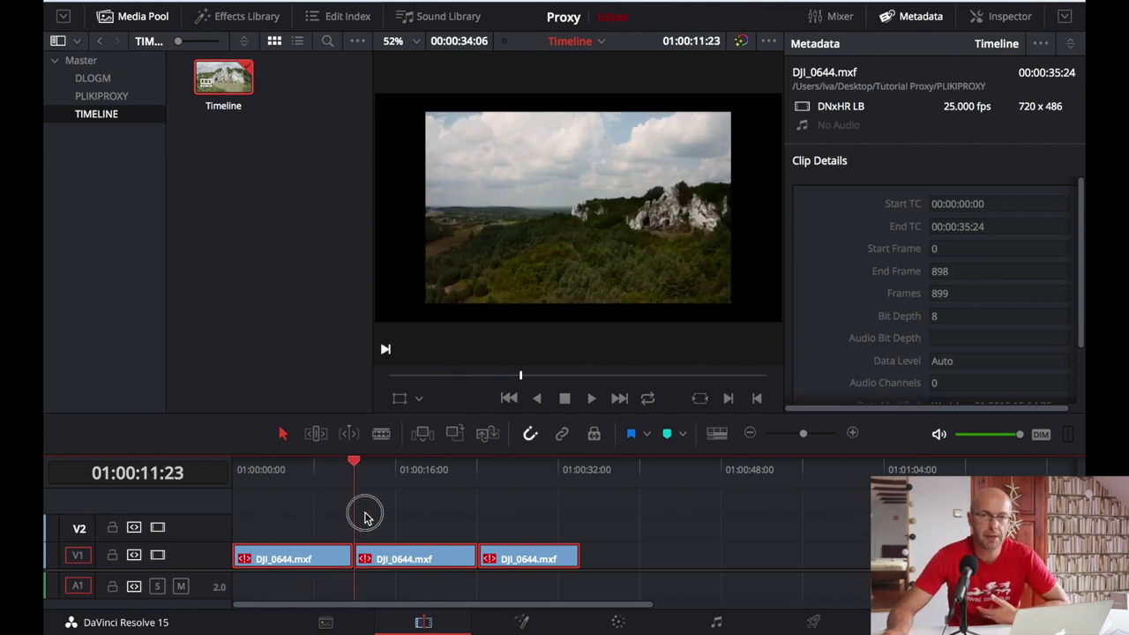
{"action": "left_click_drag", "start_coordinate": [367, 517], "coordinate": [452, 519]}
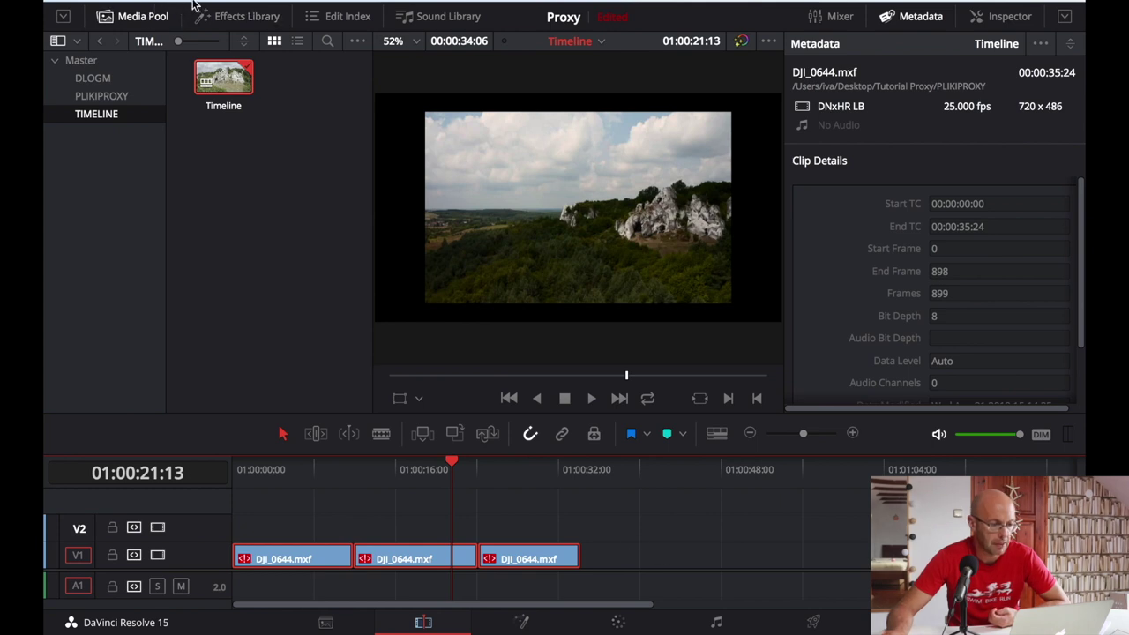
- Reconform the timeline from bins with PLIKIPROXY and TIMELINE unchecked, leaving only DLOGM, then deselect the clips
{"action": "right_click", "coordinate": [221, 81]}
{"action": "mouse_move", "coordinate": [323, 95]}
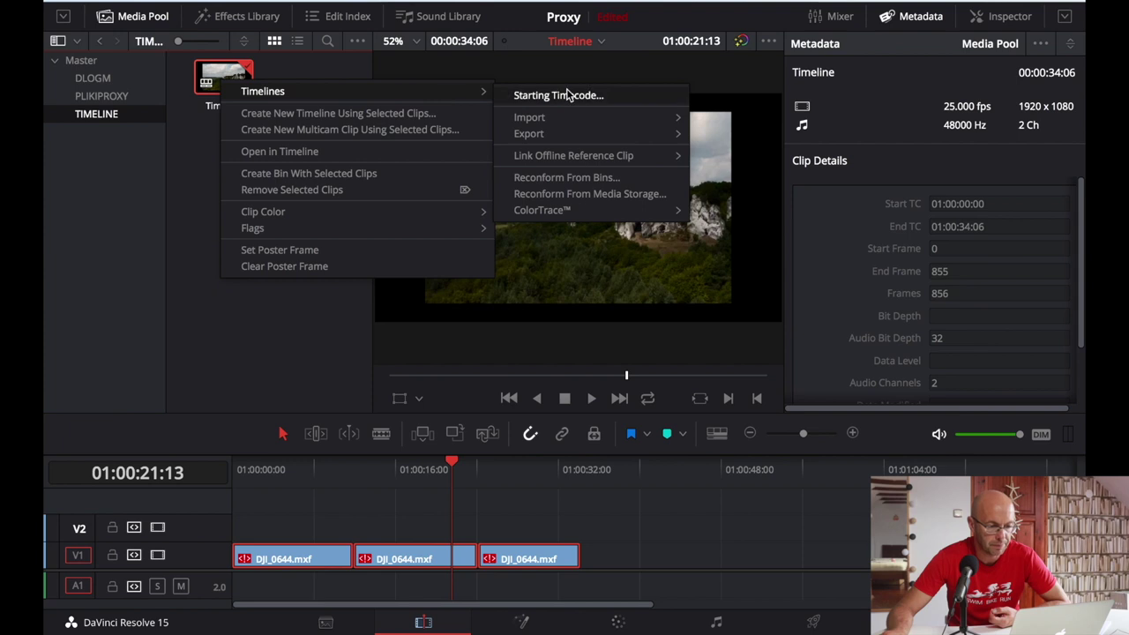
{"action": "left_click", "coordinate": [567, 176]}
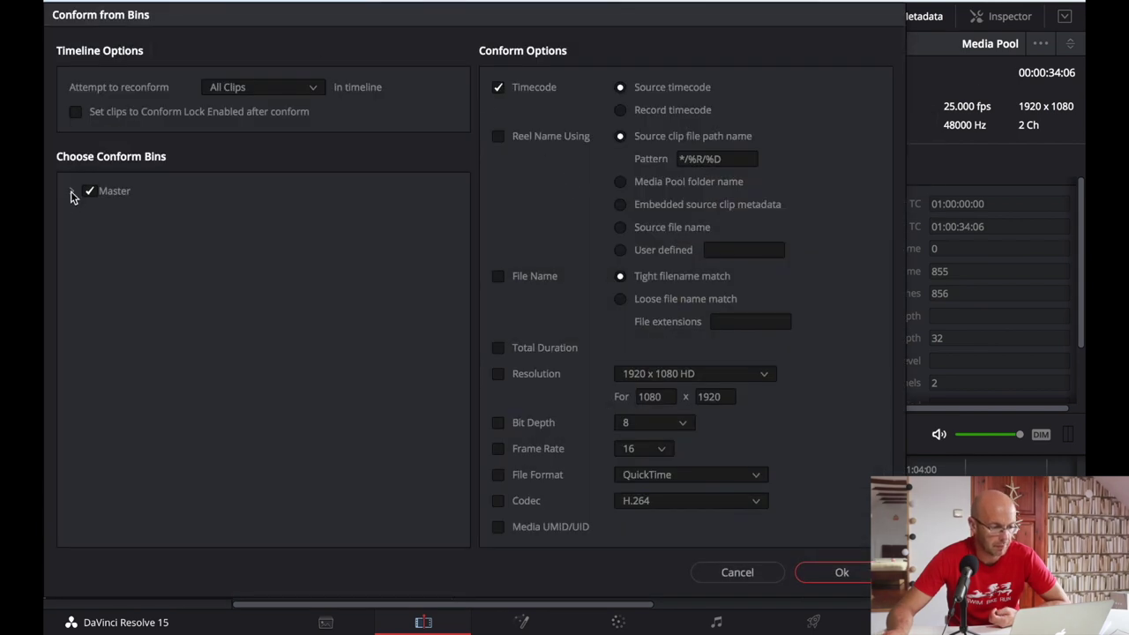
{"action": "left_click", "coordinate": [72, 192]}
{"action": "left_click", "coordinate": [108, 235]}
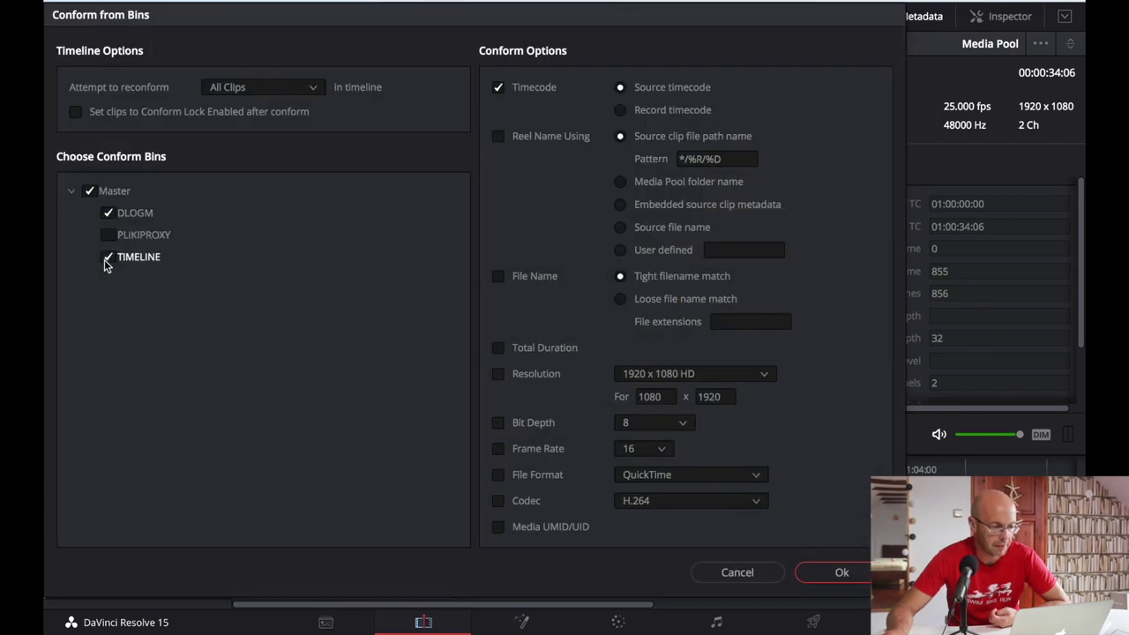
{"action": "left_click", "coordinate": [108, 257]}
{"action": "left_click", "coordinate": [843, 573]}
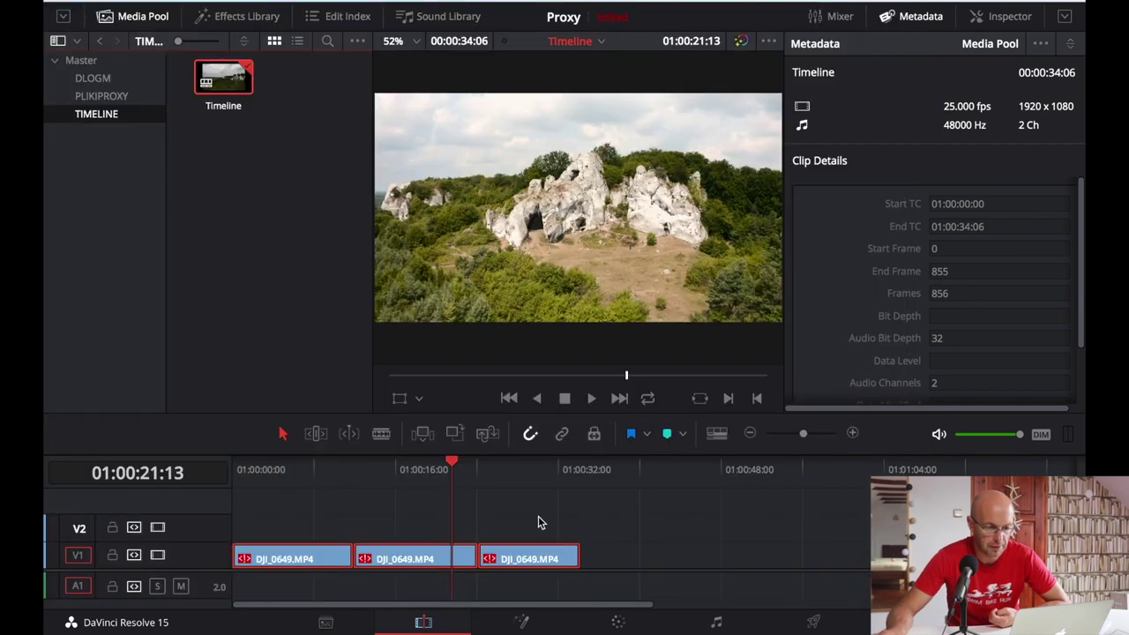
{"action": "left_click", "coordinate": [492, 531]}
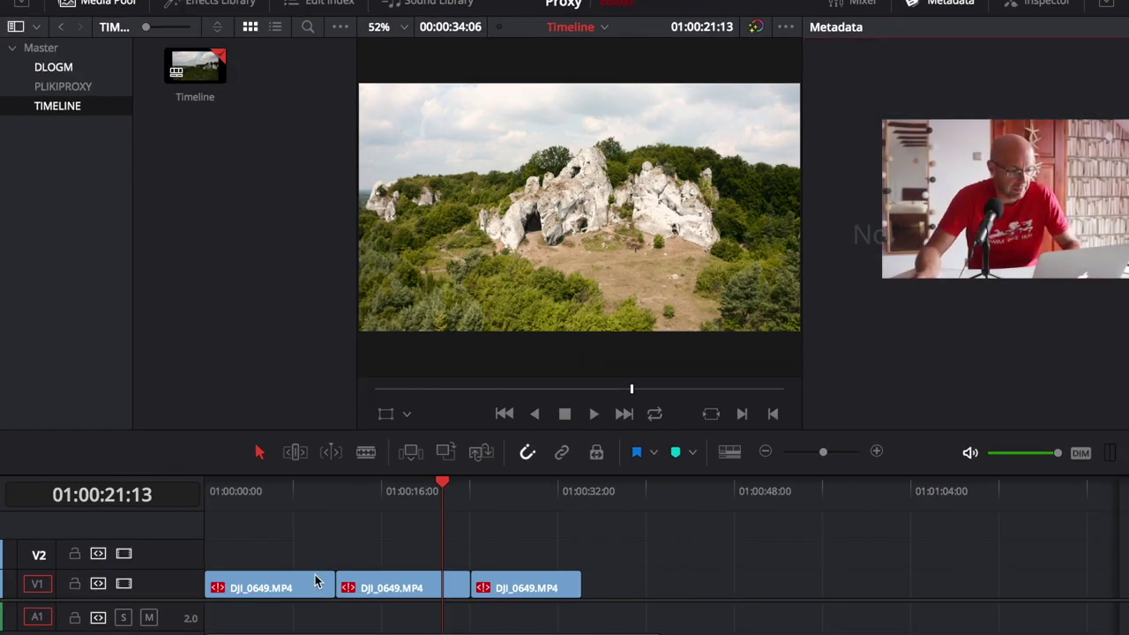
- Disable Conform Lock on all three V1 MP4 clips, deselect them, and go to the Deliver page
{"action": "left_click", "coordinate": [627, 589]}
{"action": "left_click_drag", "start_coordinate": [627, 589], "coordinate": [281, 584]}
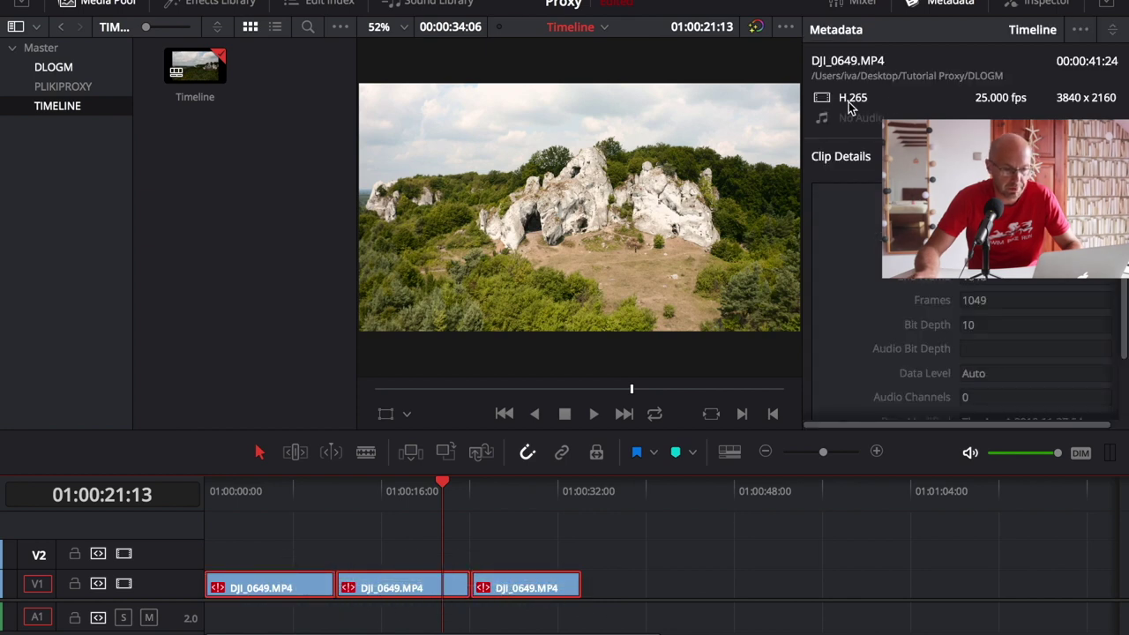
{"action": "right_click", "coordinate": [544, 592]}
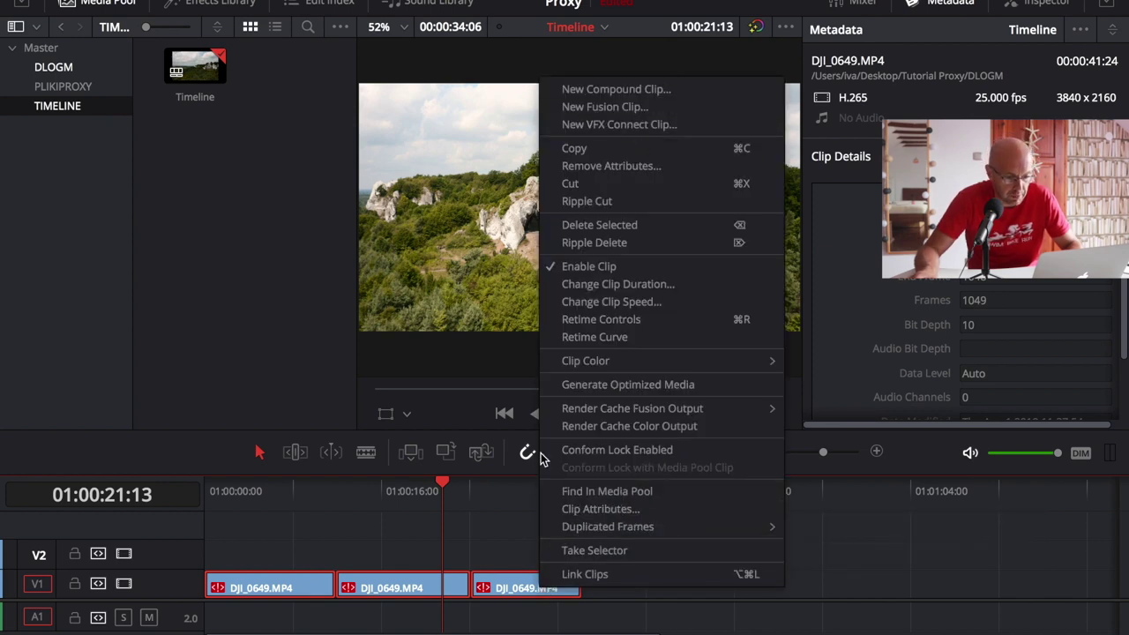
{"action": "left_click", "coordinate": [650, 452]}
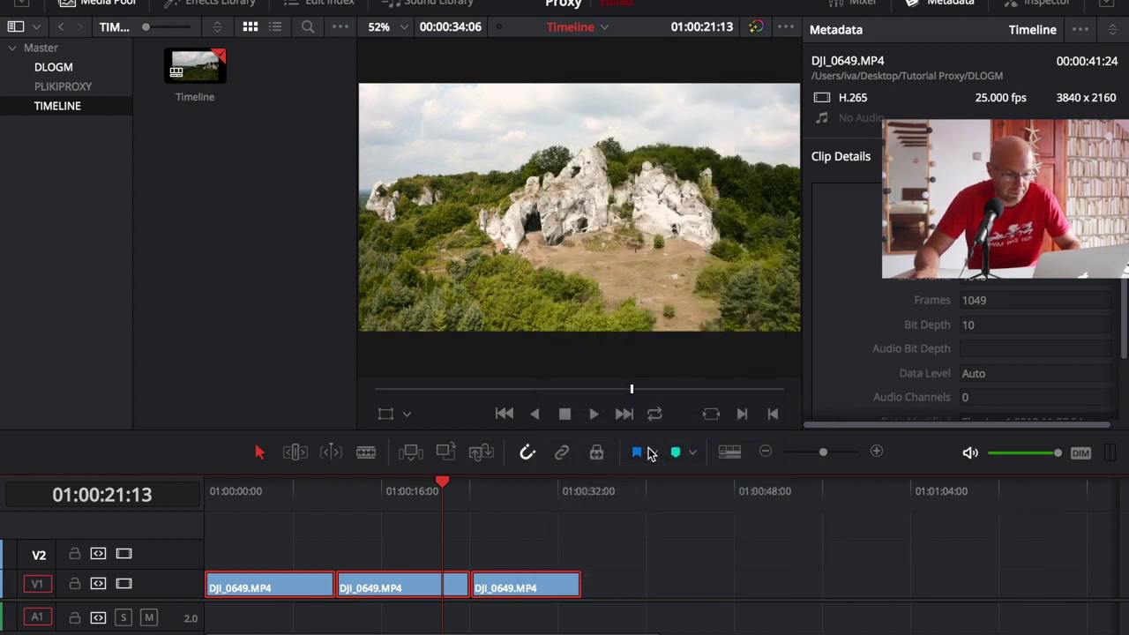
{"action": "left_click", "coordinate": [676, 545]}
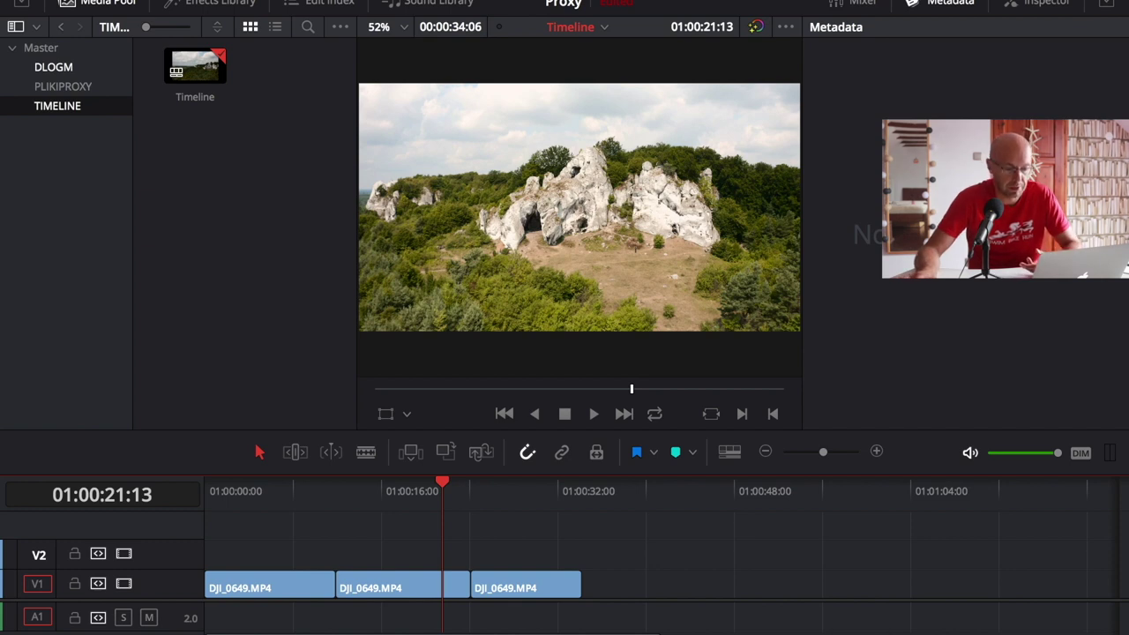
{"action": "left_click", "coordinate": [860, 632]}
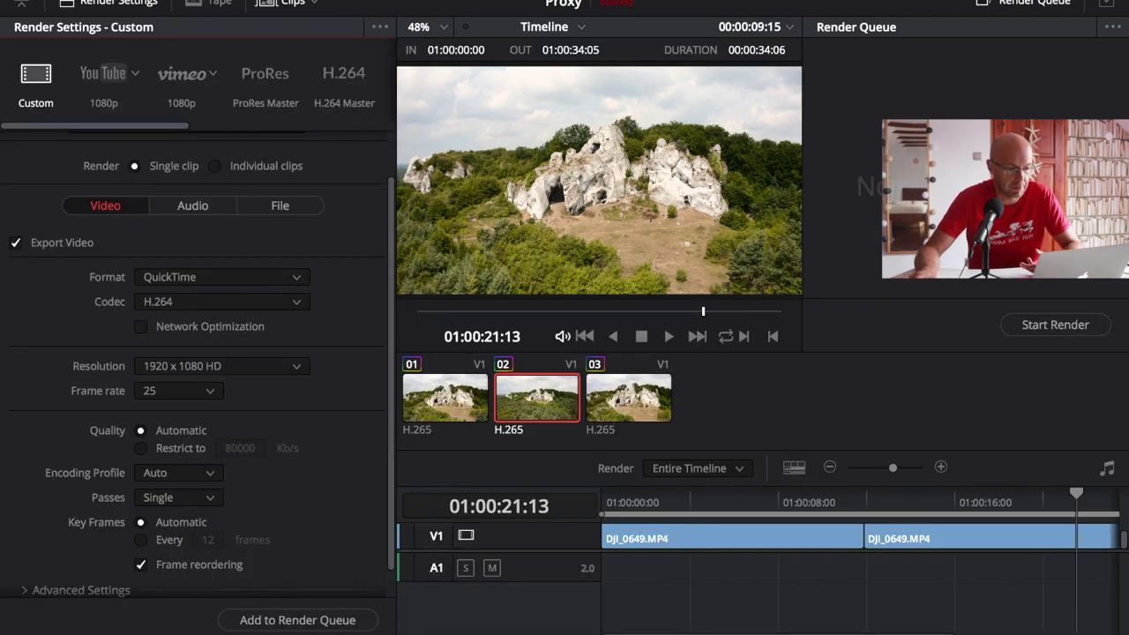
- Keep H.264 as the render codec and set the output resolution to 3840 x 2160 Ultra HD
{"action": "left_click", "coordinate": [297, 305]}
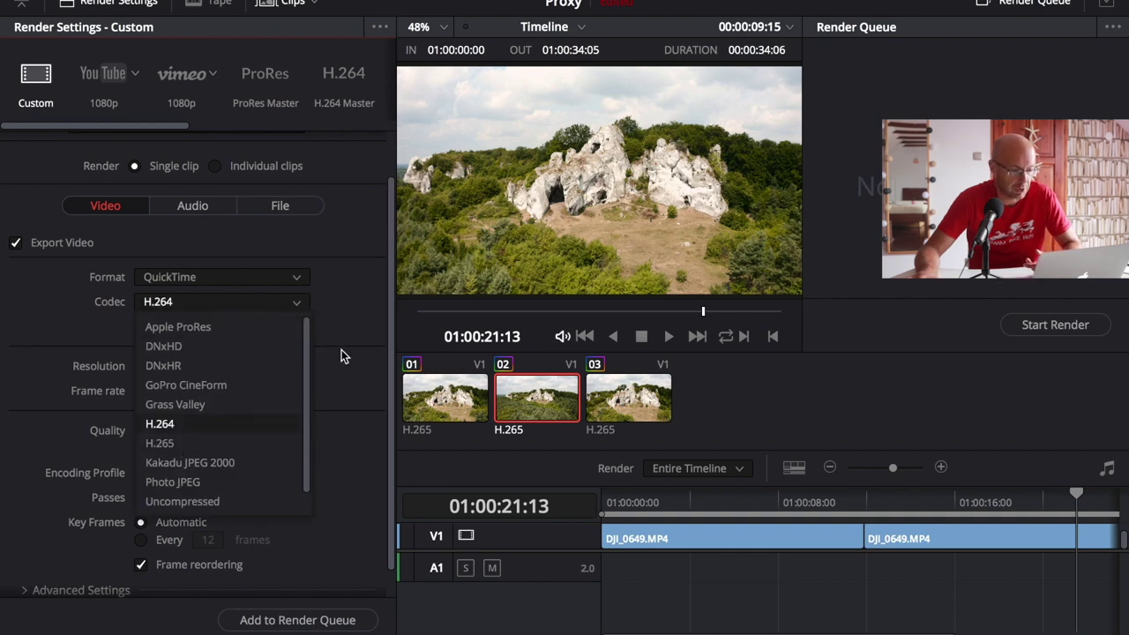
{"action": "left_click", "coordinate": [185, 425]}
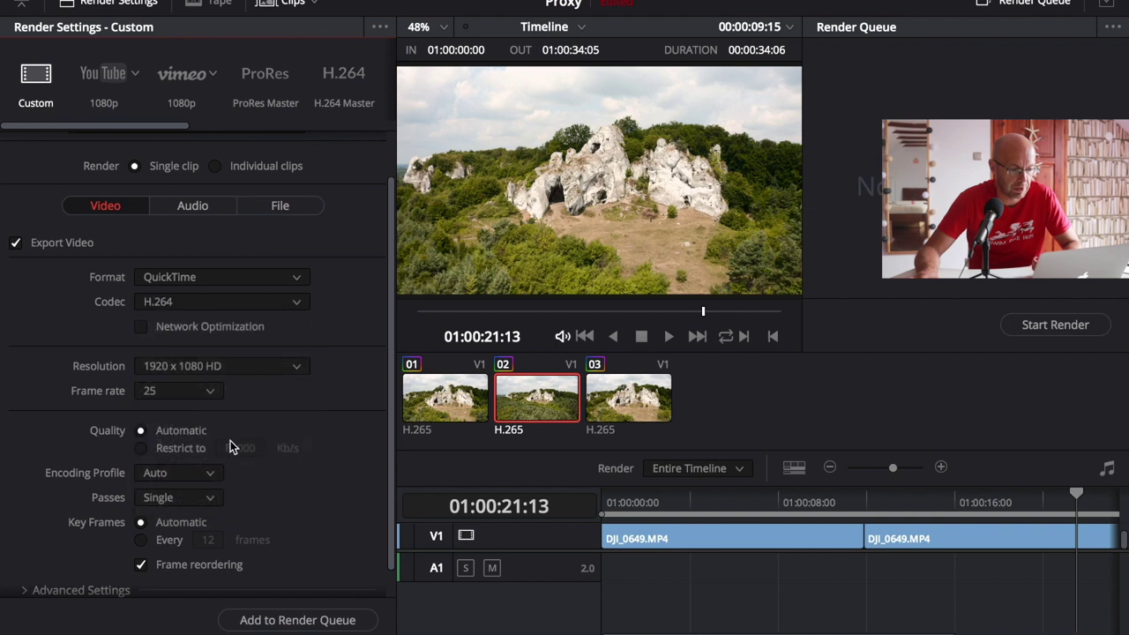
{"action": "left_click", "coordinate": [297, 368]}
{"action": "left_click", "coordinate": [225, 489]}
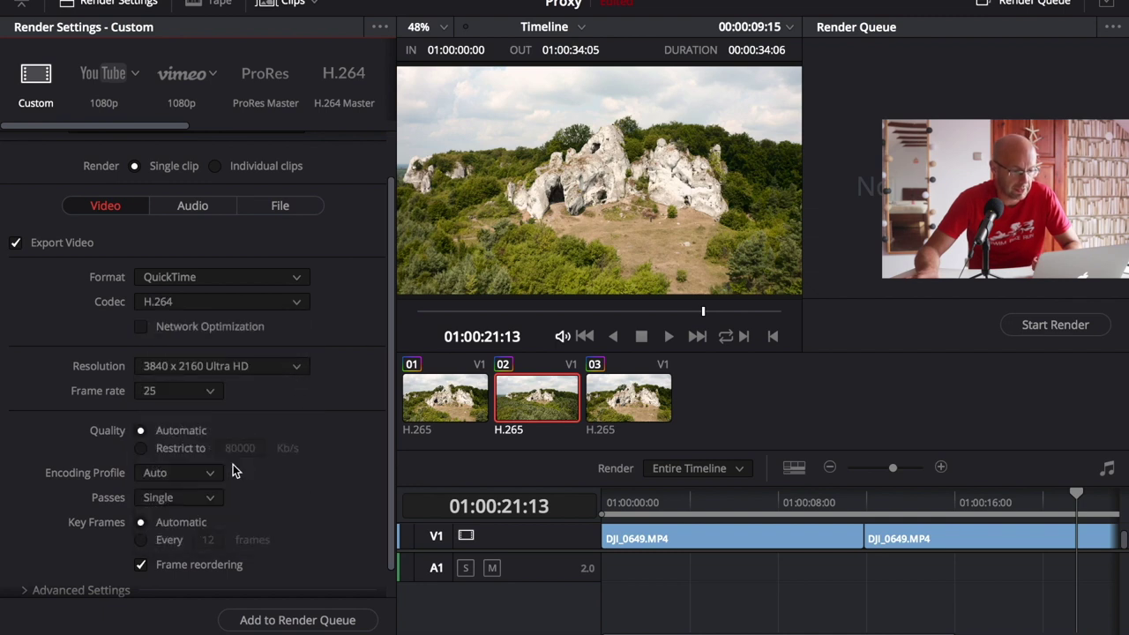
{"action": "scroll", "coordinate": [287, 440], "scroll_direction": "down", "scroll_amount": 1}
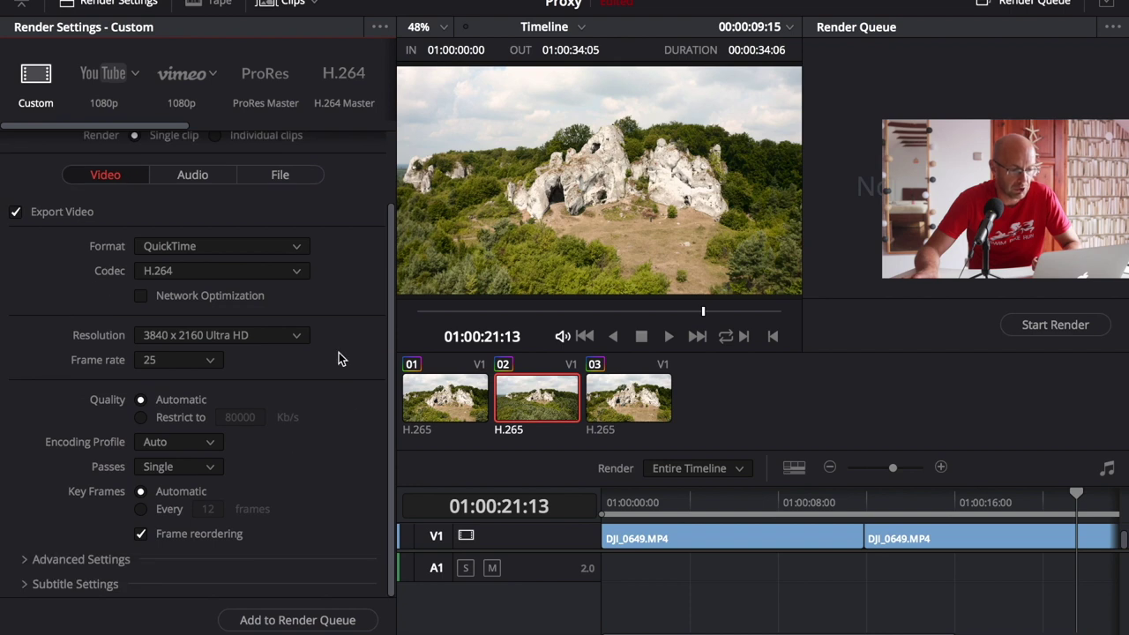